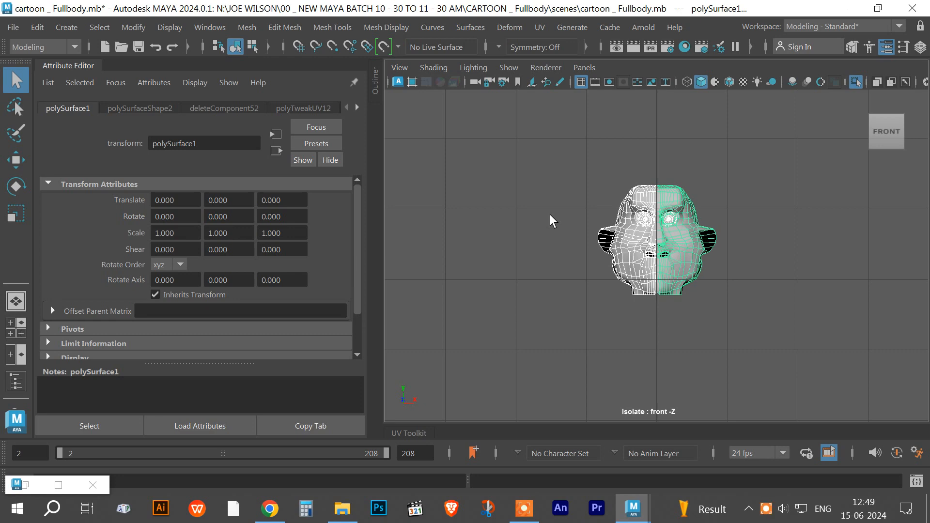
Collapse the Attribute Editor and hide the grid in the front view, keeping the head meshes isolated
{"action": "left_click", "coordinate": [67, 66]}
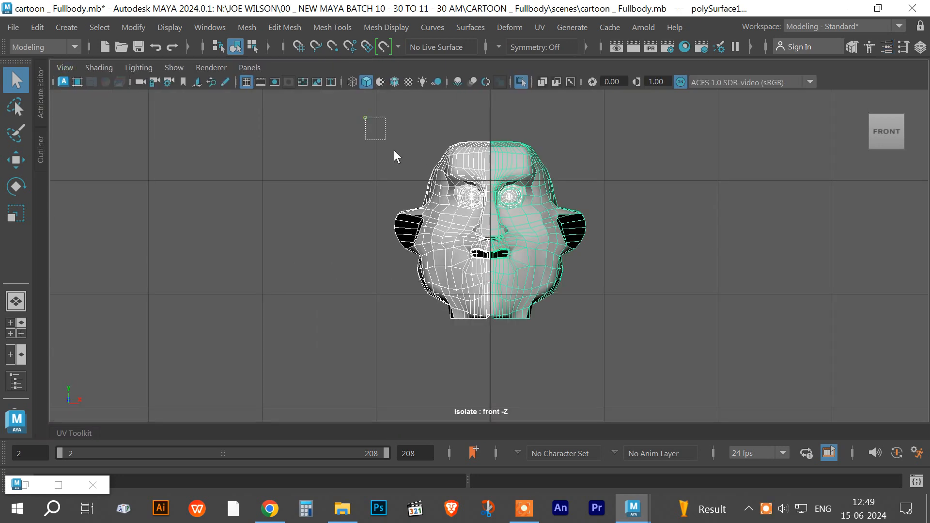
{"action": "left_click_drag", "start_coordinate": [395, 155], "coordinate": [637, 360]}
{"action": "left_click", "coordinate": [520, 83]}
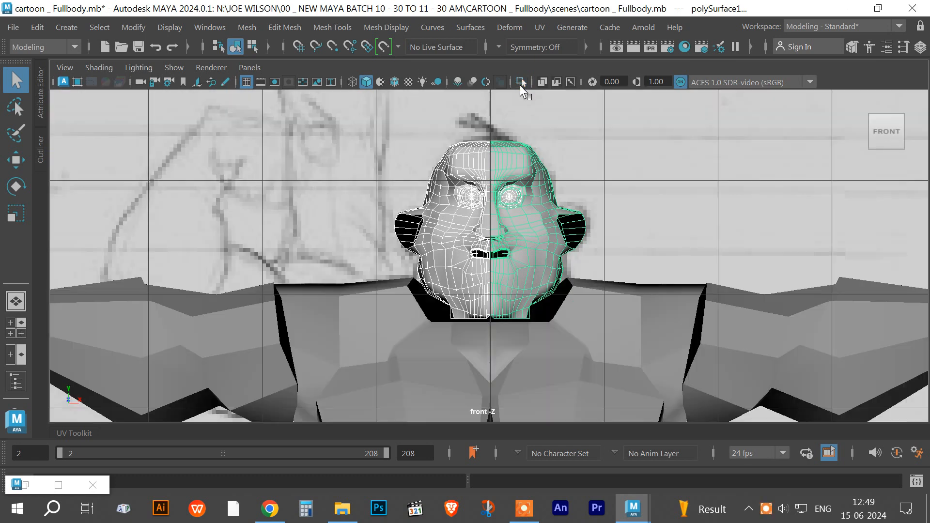
{"action": "left_click", "coordinate": [520, 81]}
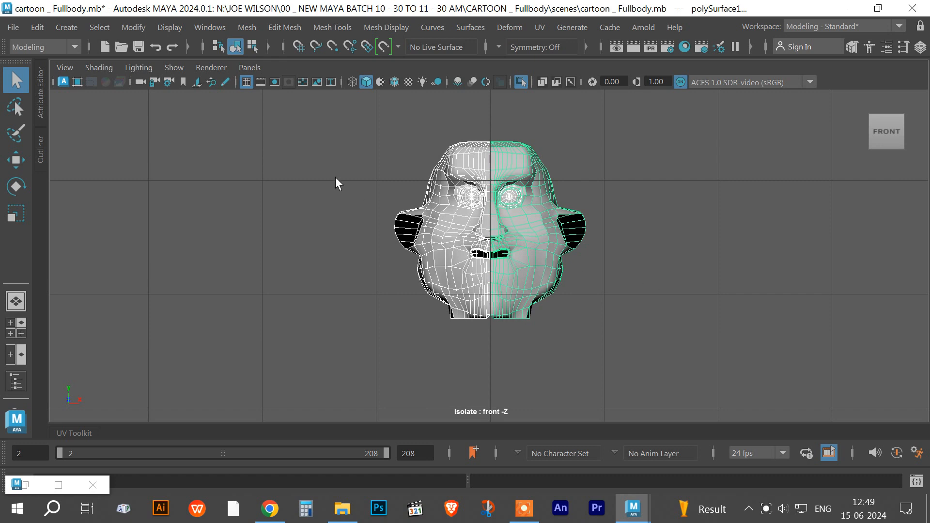
{"action": "left_click", "coordinate": [246, 81]}
{"action": "left_click", "coordinate": [663, 194]}
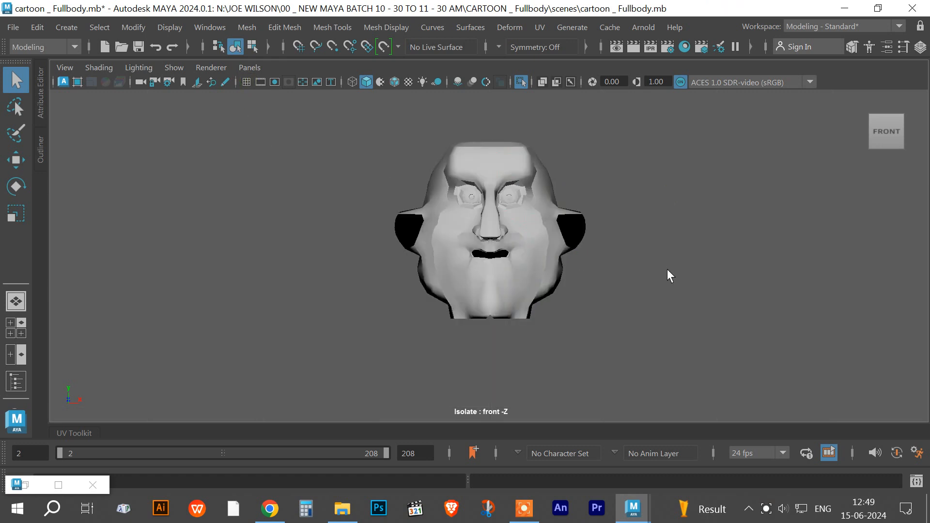
{"action": "scroll", "coordinate": [666, 270], "scroll_direction": "down", "scroll_amount": 3}
{"action": "scroll", "coordinate": [667, 270], "scroll_direction": "up", "scroll_amount": 4}
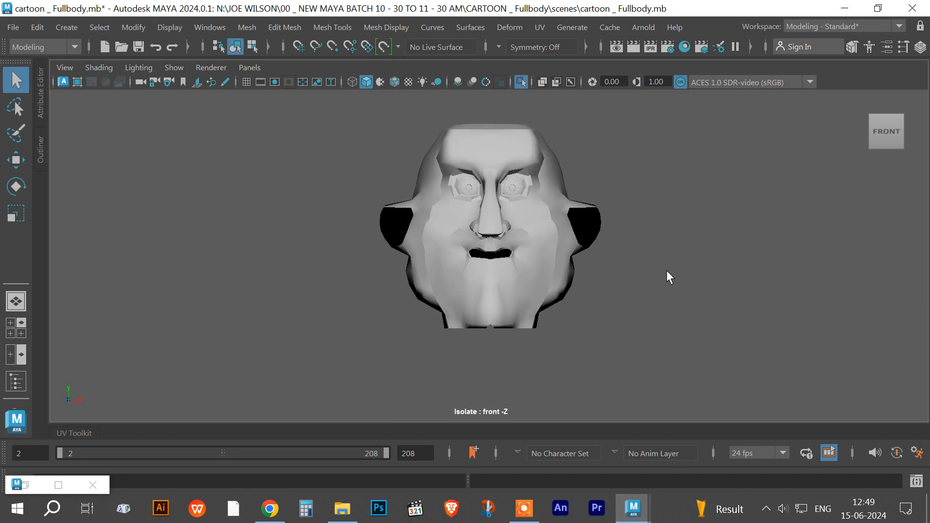
Select the whole head and inspect the image name and 2D placement of the file texture feeding aiStandardSurface1's base color
{"action": "left_click_drag", "start_coordinate": [347, 126], "coordinate": [667, 339]}
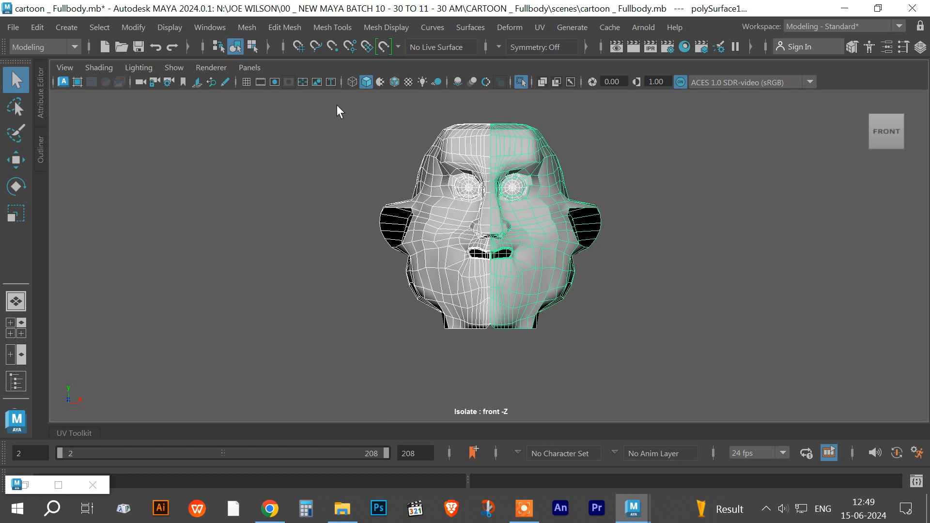
{"action": "left_click_drag", "start_coordinate": [337, 105], "coordinate": [651, 347]}
{"action": "left_click", "coordinate": [40, 94]}
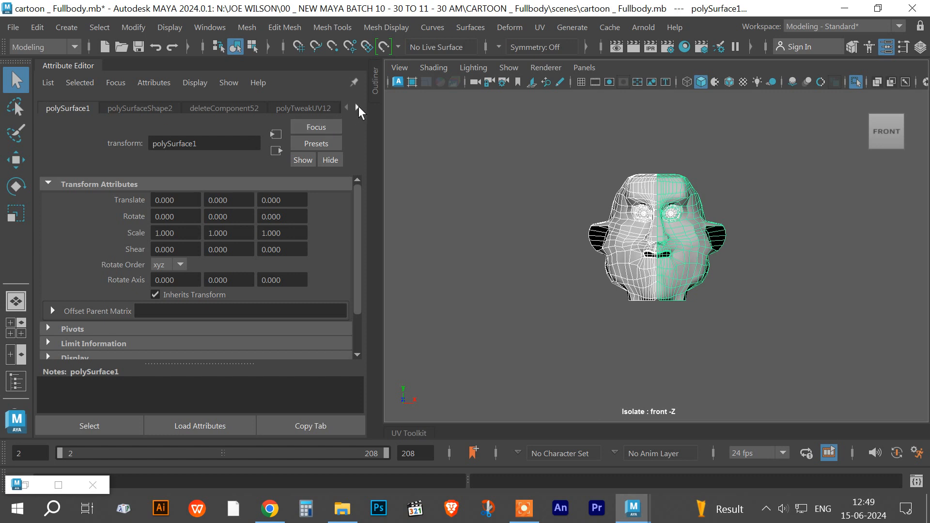
{"action": "left_click_drag", "start_coordinate": [358, 106], "coordinate": [359, 106]}
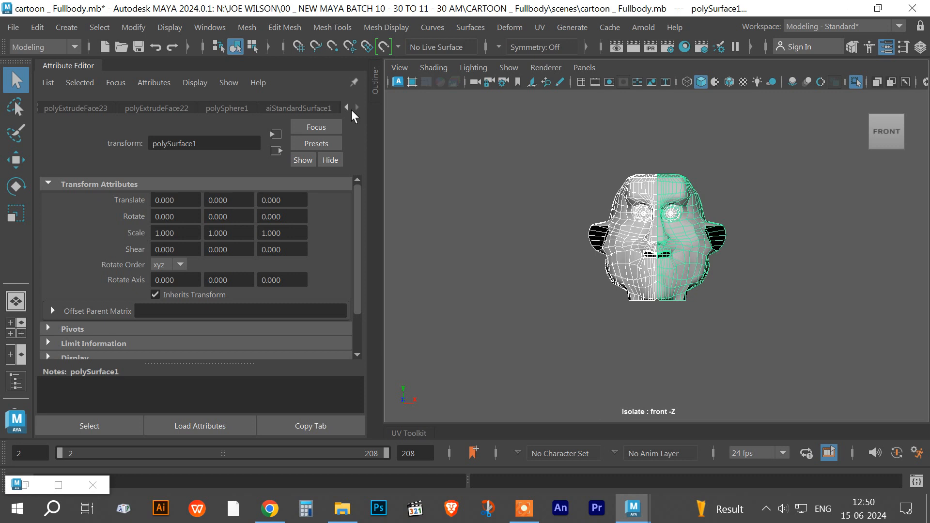
{"action": "left_click", "coordinate": [305, 109]}
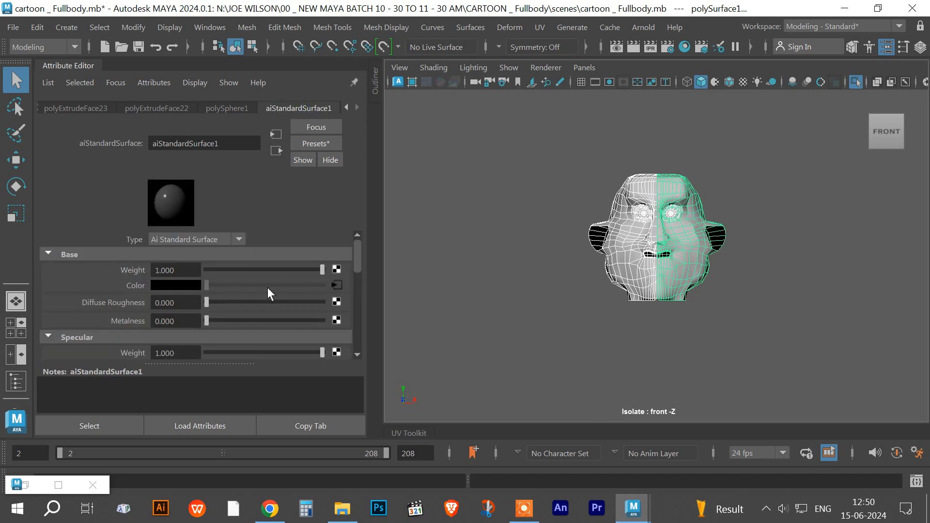
{"action": "left_click", "coordinate": [337, 285]}
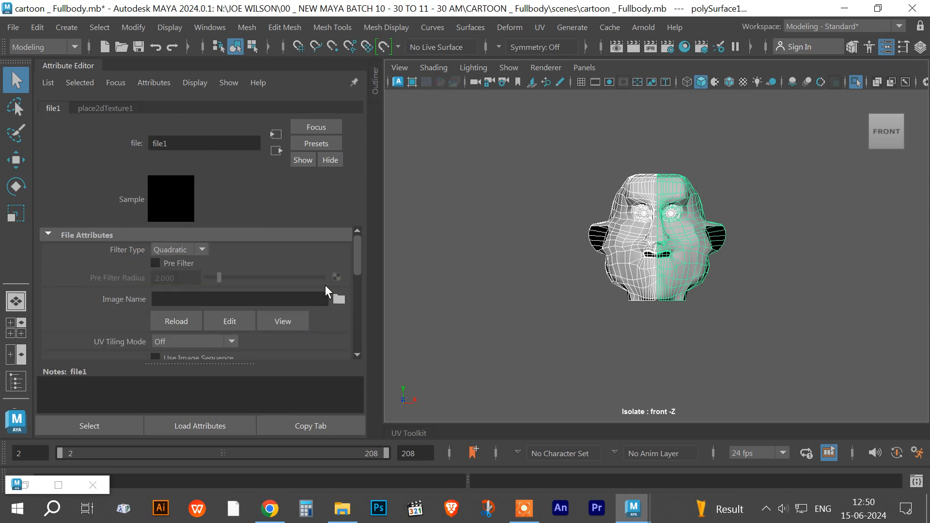
{"action": "left_click", "coordinate": [217, 299]}
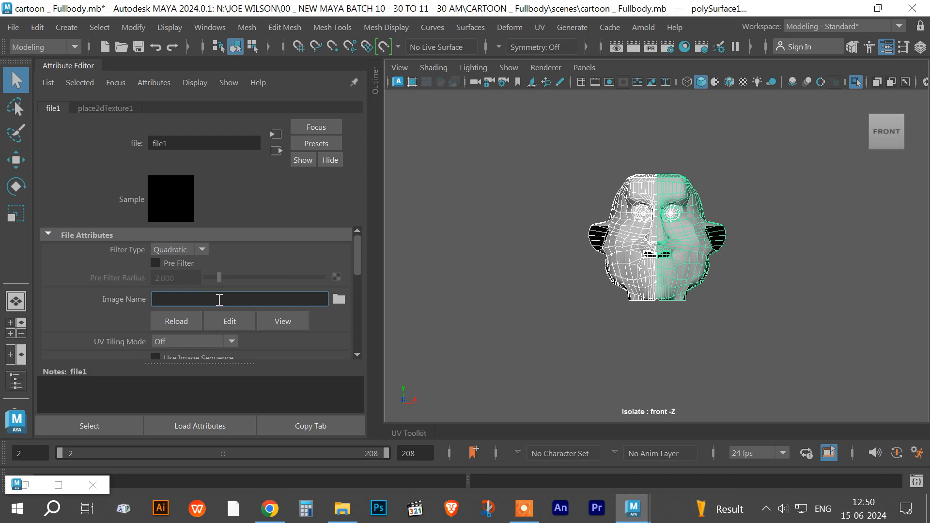
{"action": "left_click", "coordinate": [116, 108]}
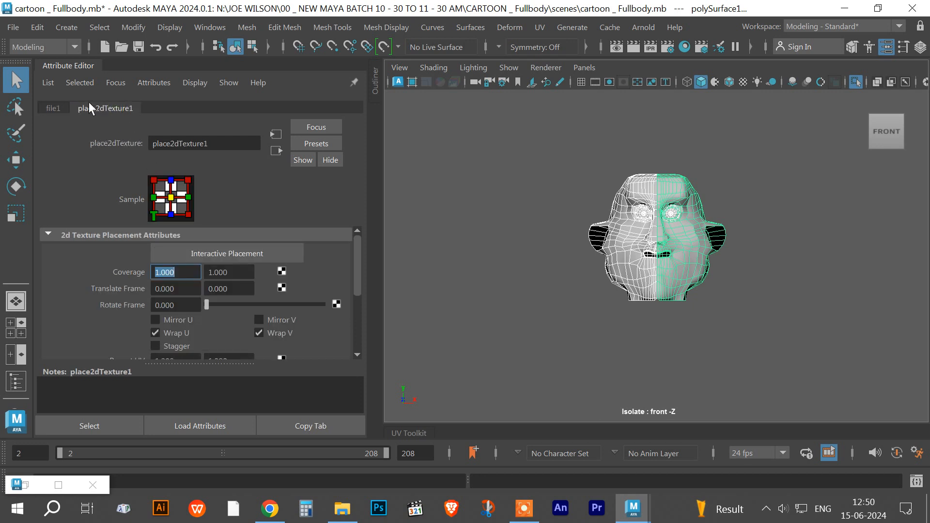
{"action": "left_click", "coordinate": [51, 107]}
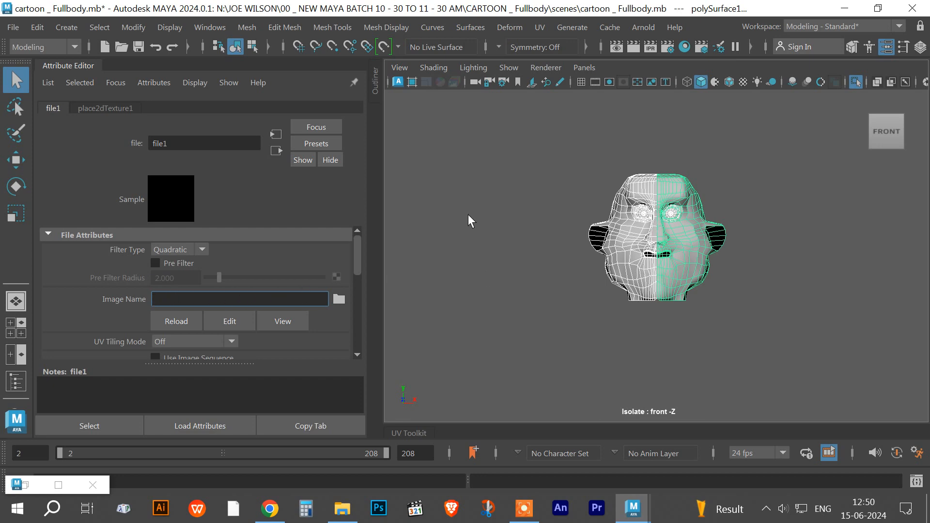
Check the base color file texture's image name again from the aiStandardSurface1 material, and collapse the Attribute Editor
{"action": "left_click", "coordinate": [59, 66]}
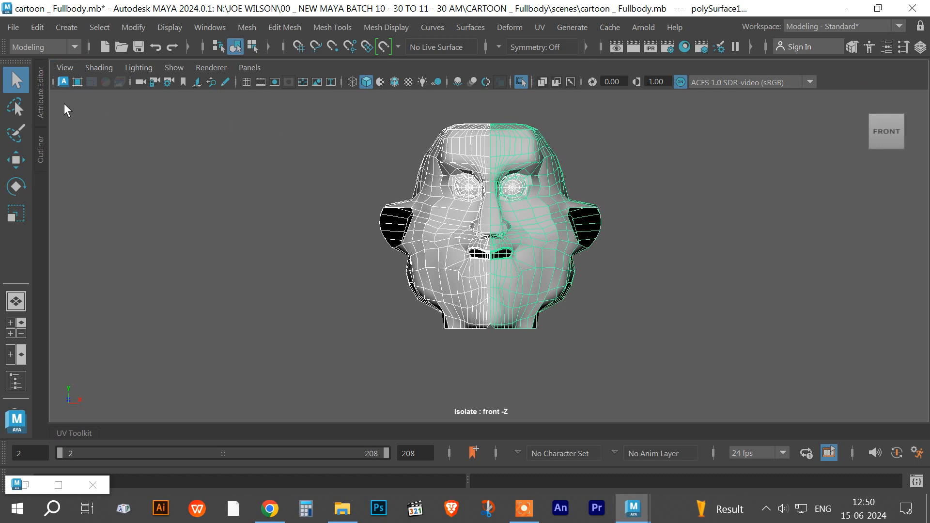
{"action": "left_click", "coordinate": [43, 100]}
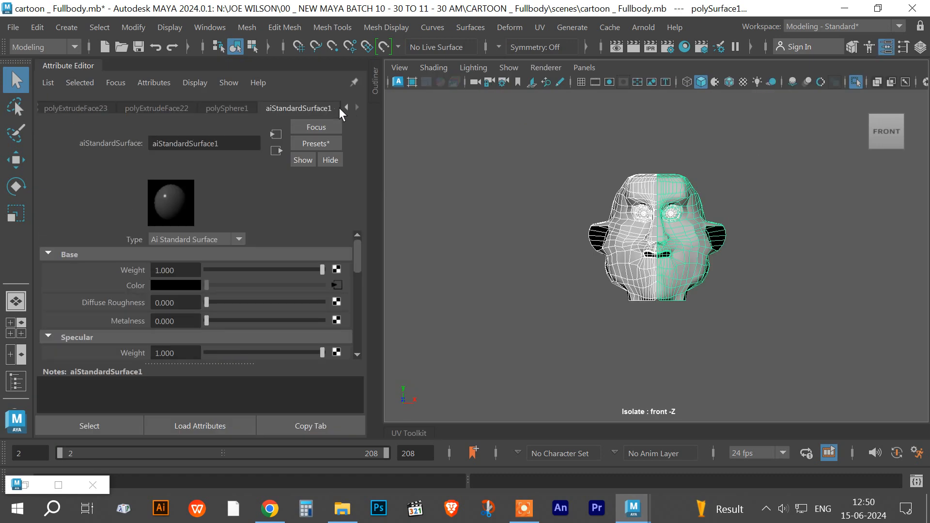
{"action": "left_click", "coordinate": [336, 284]}
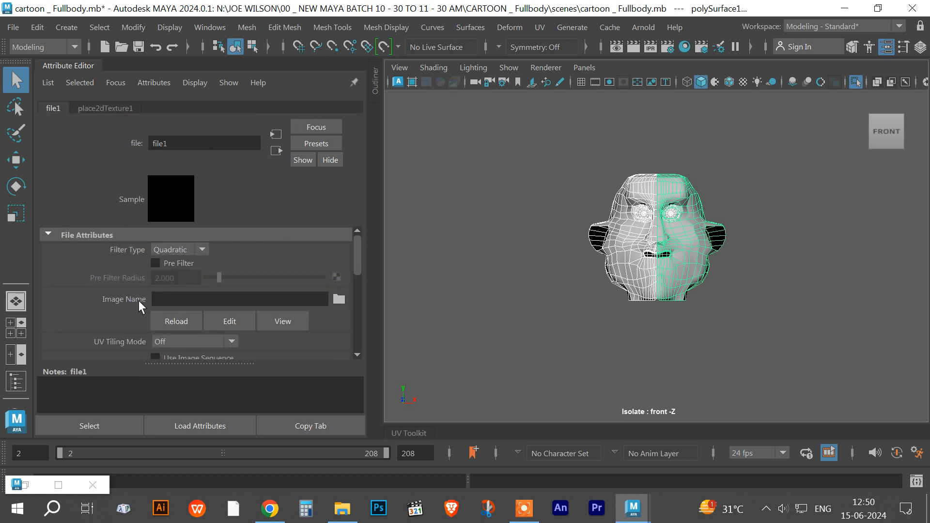
{"action": "left_click", "coordinate": [185, 300]}
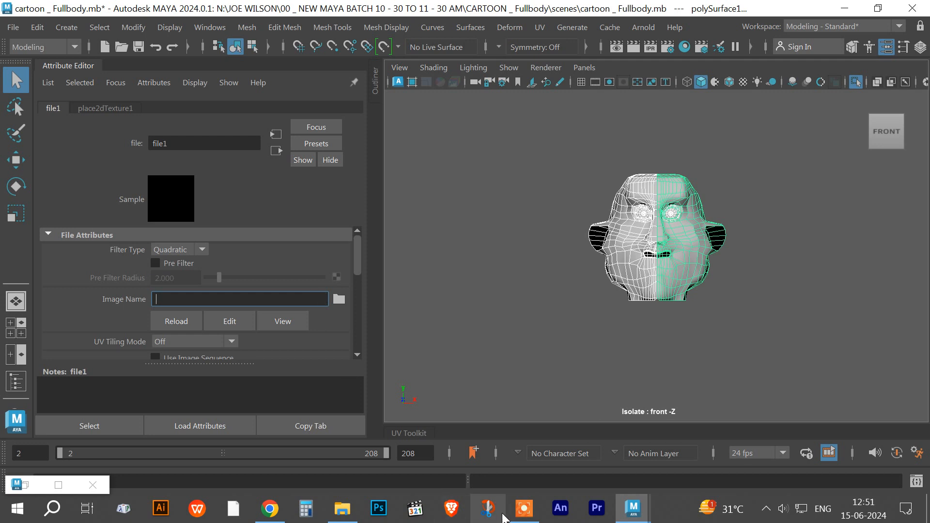
{"action": "left_click", "coordinate": [524, 508]}
{"action": "key", "text": "ctrl+a"}
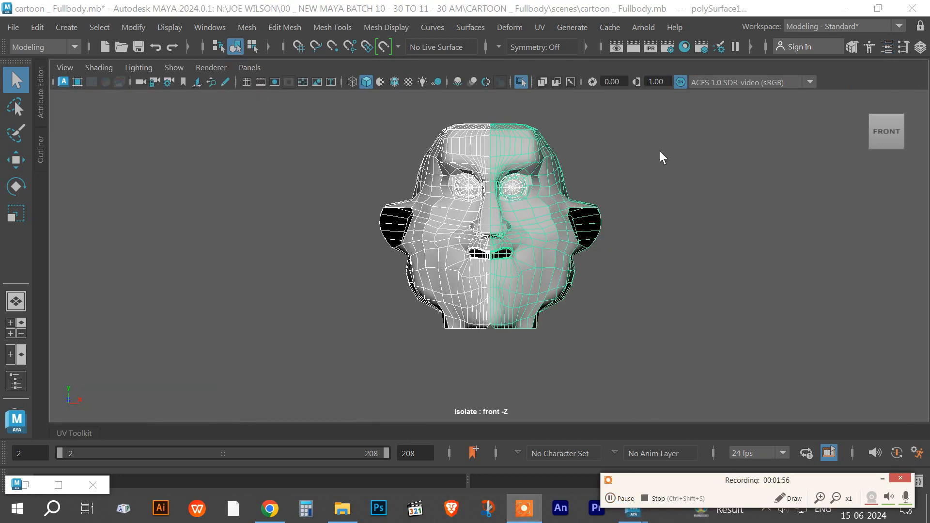
Select both halves of the head with the eyes and show their UV layout in the UV Editor
{"action": "left_click", "coordinate": [541, 30]}
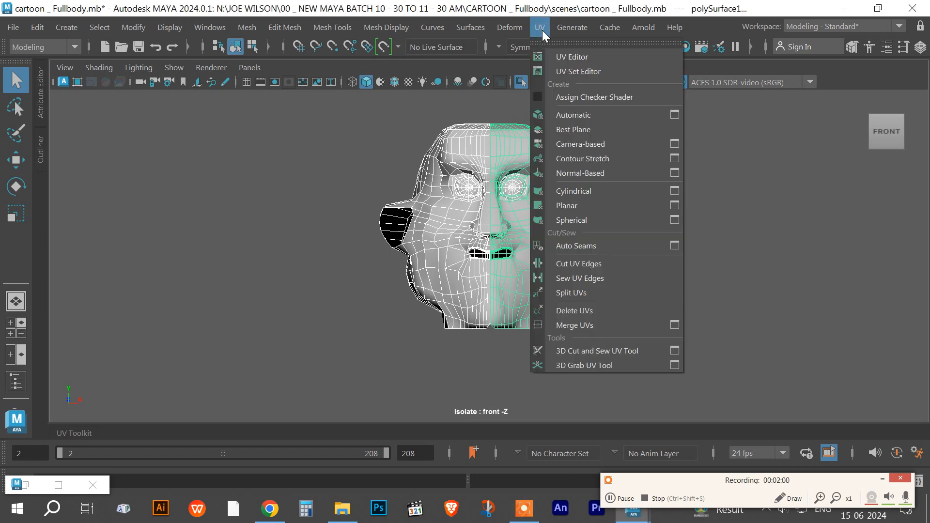
{"action": "left_click", "coordinate": [309, 125]}
{"action": "left_click_drag", "start_coordinate": [285, 114], "coordinate": [669, 343]}
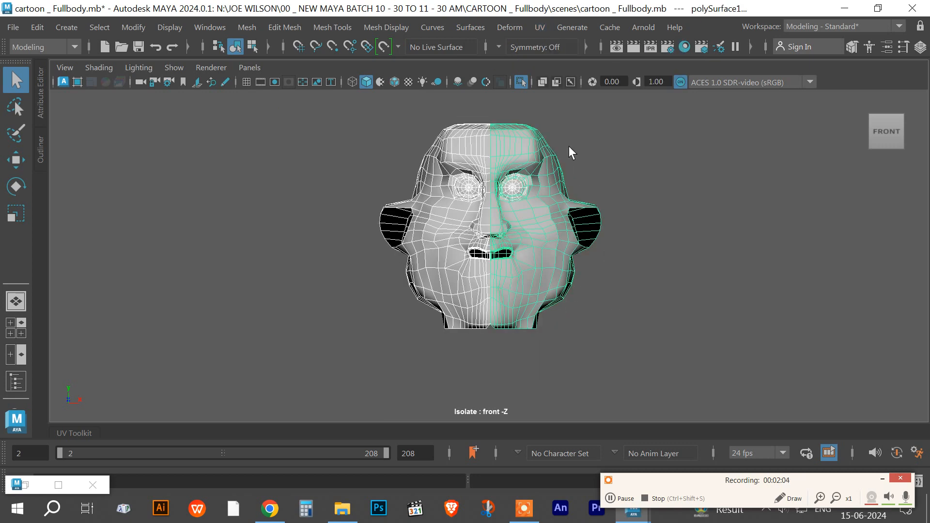
{"action": "left_click", "coordinate": [538, 28]}
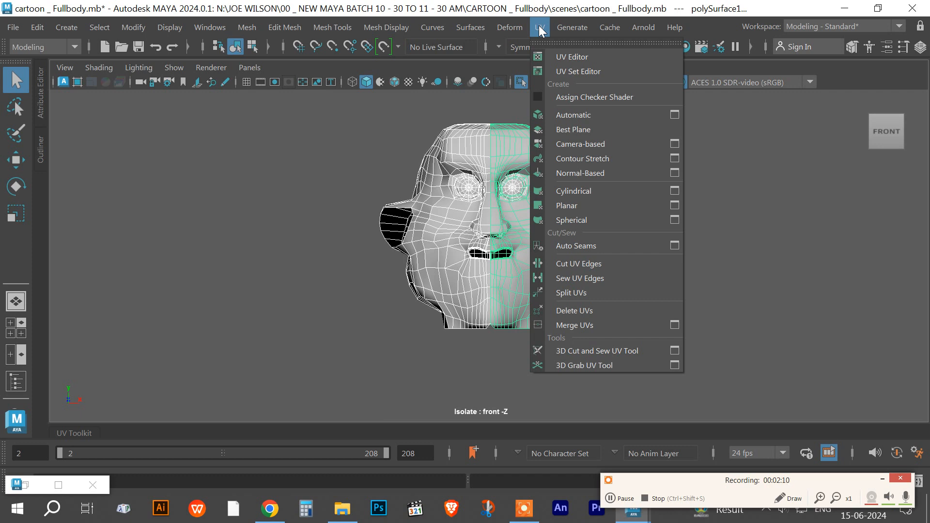
{"action": "left_click", "coordinate": [569, 54]}
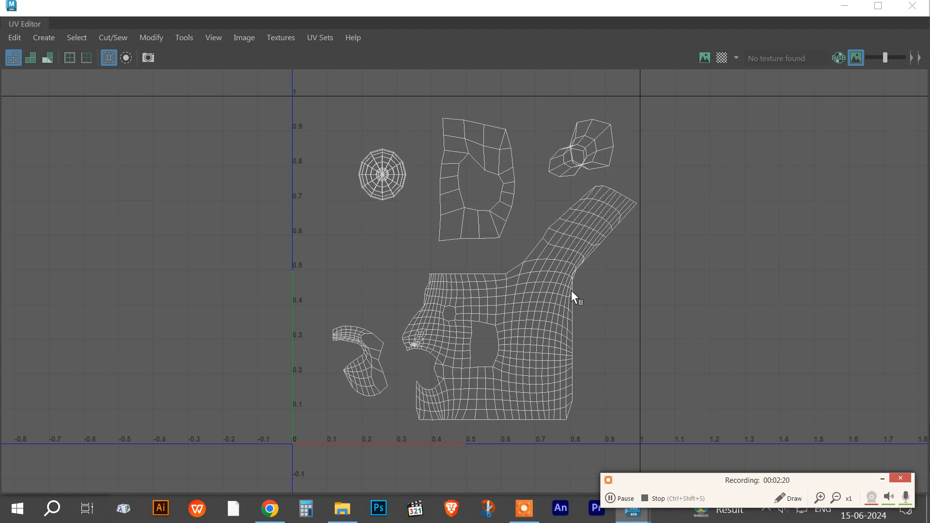
{"action": "left_click", "coordinate": [738, 326]}
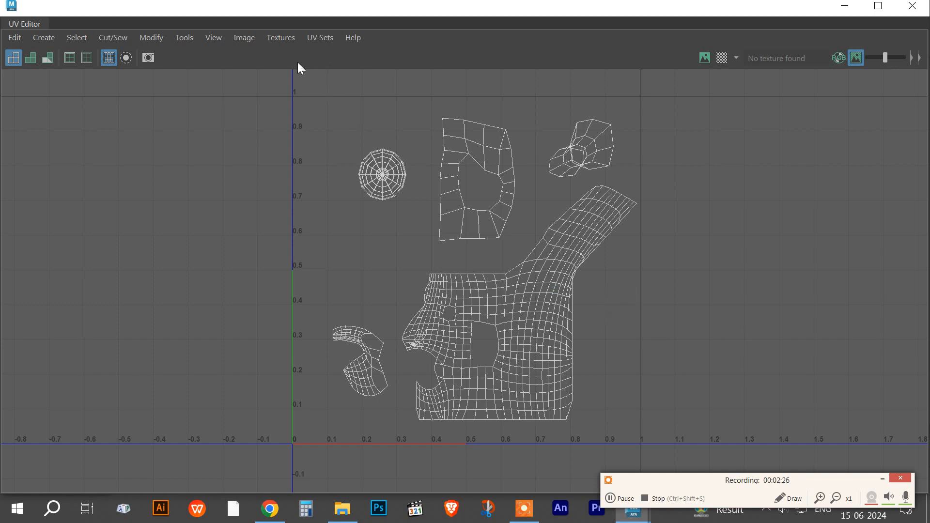
Review the UV Snapshot options and the snapshot's save folder, close them without exporting, and minimize the UV Editor
{"action": "left_click", "coordinate": [245, 42]}
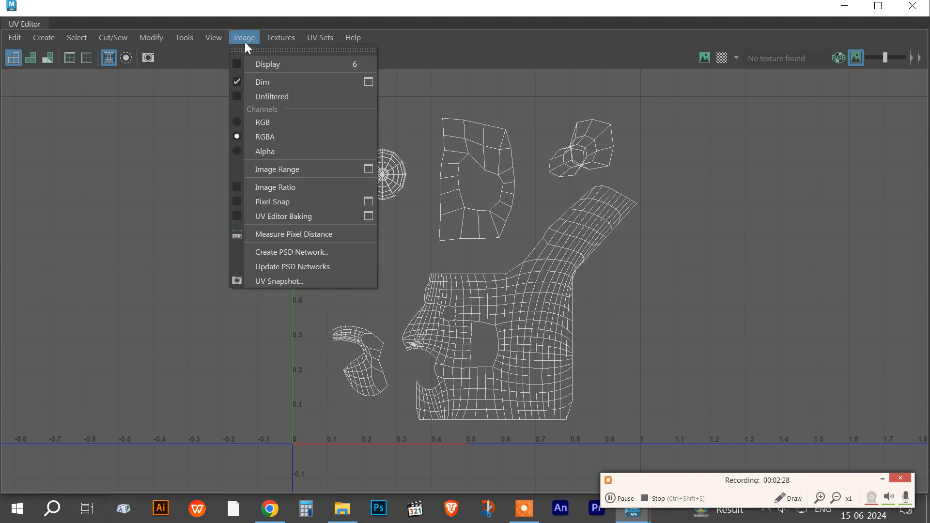
{"action": "left_click", "coordinate": [271, 280]}
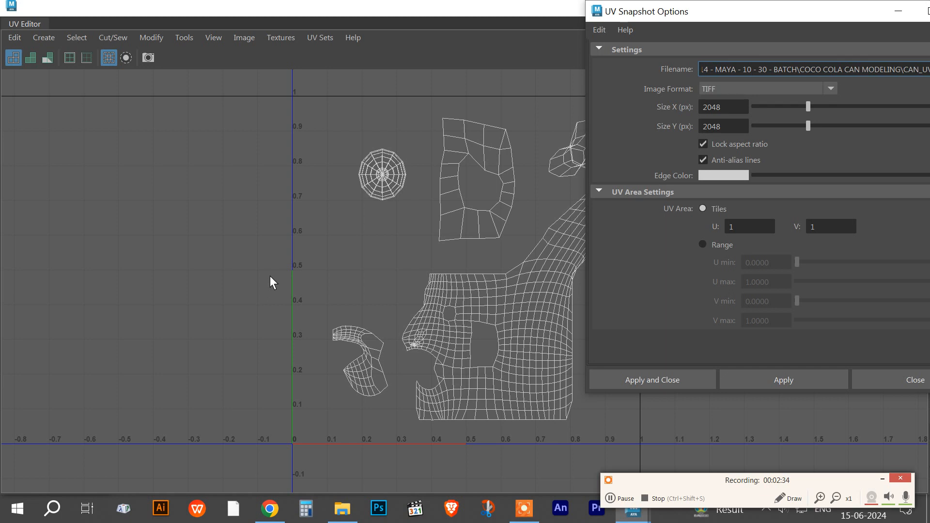
{"action": "left_click_drag", "start_coordinate": [702, 14], "coordinate": [247, 17]}
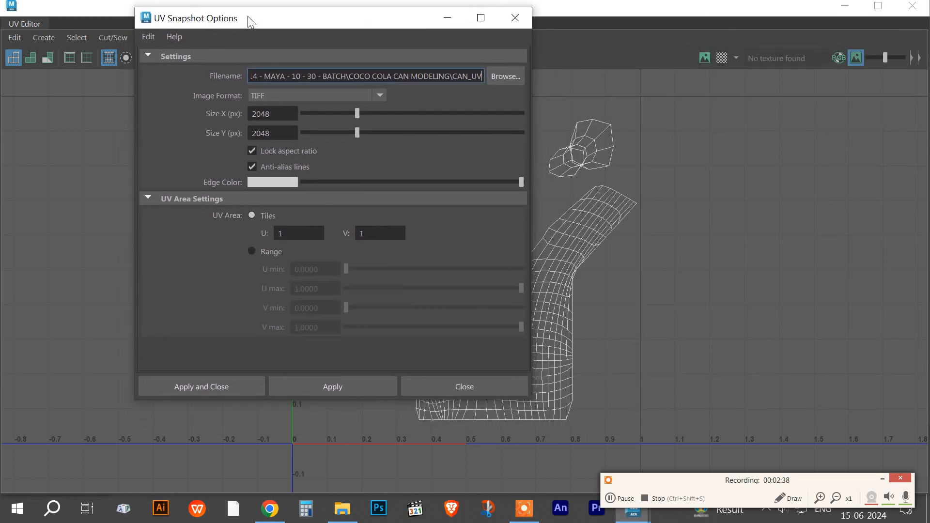
{"action": "left_click", "coordinate": [510, 76]}
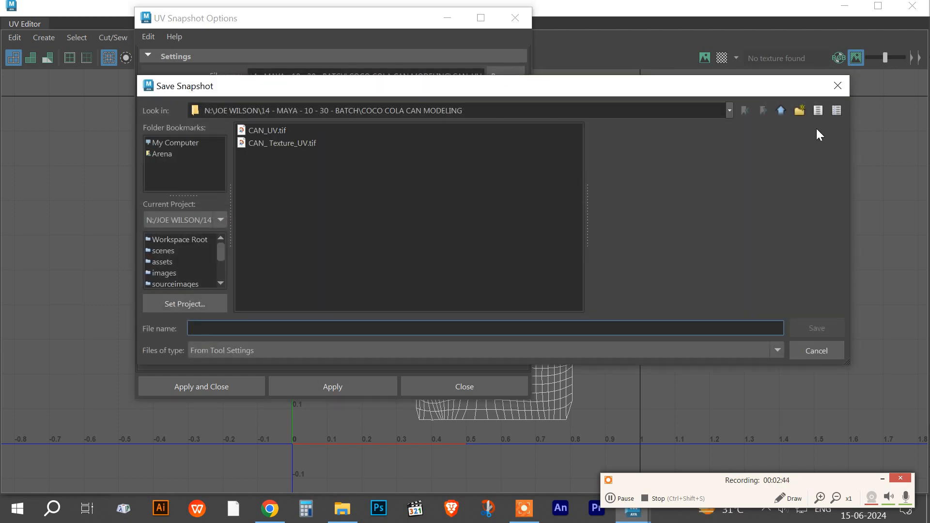
{"action": "left_click", "coordinate": [837, 84]}
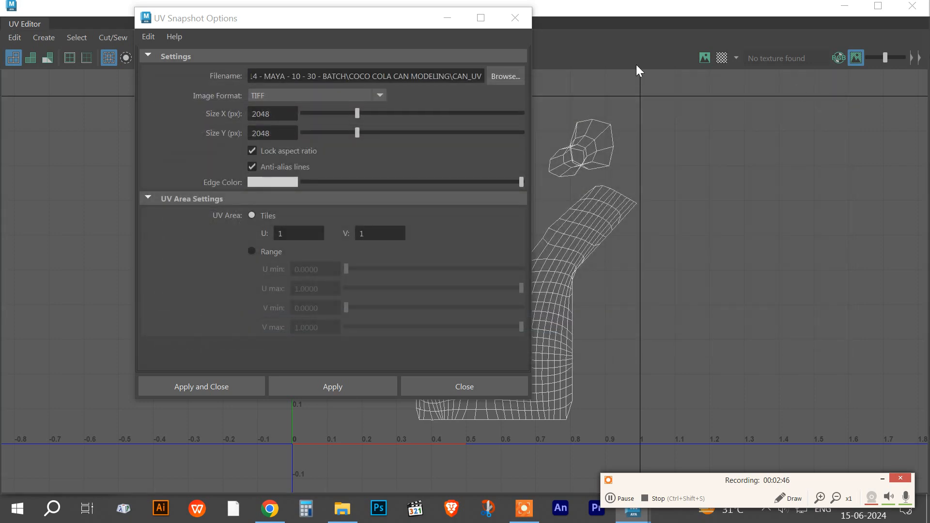
{"action": "left_click", "coordinate": [521, 20]}
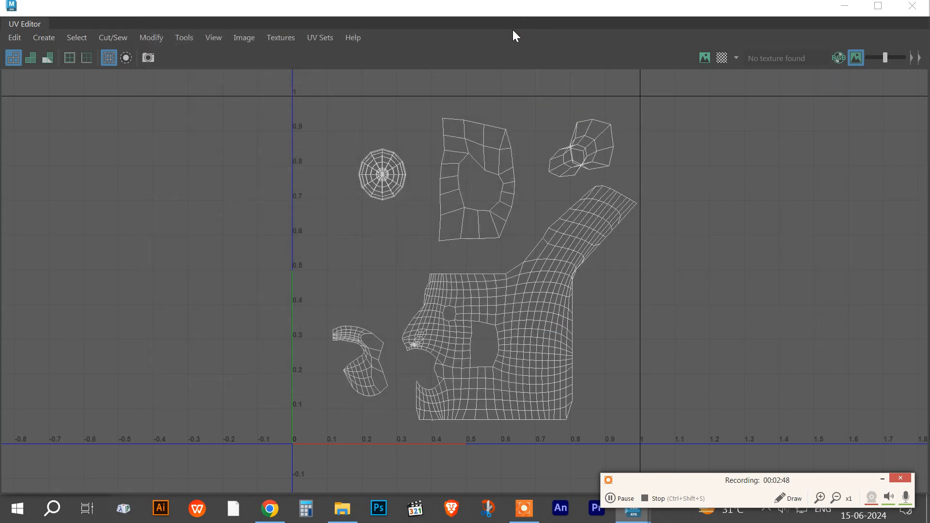
{"action": "left_click", "coordinate": [844, 5]}
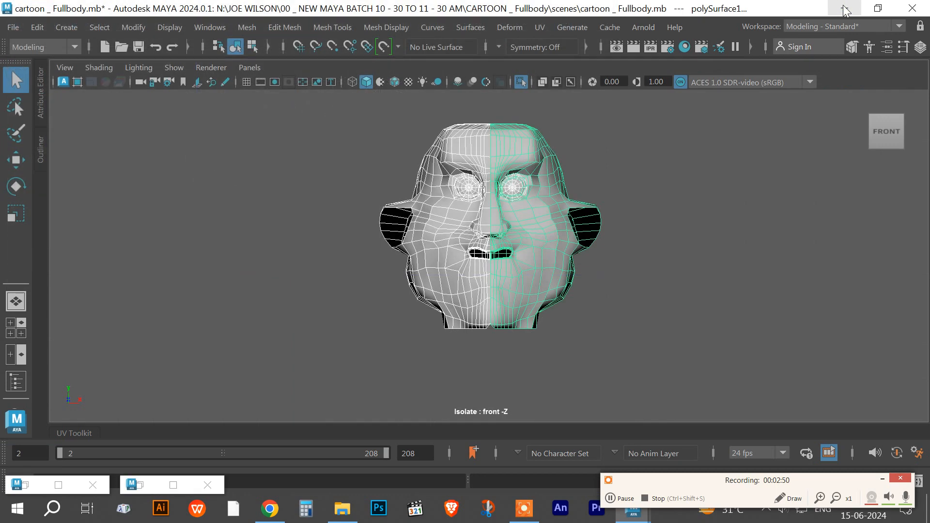
Switch to File Explorer, open the CARTOON _ Fullbody project's images folder, and view the renders from 1.jpg through 4.jpg
{"action": "left_click", "coordinate": [342, 509]}
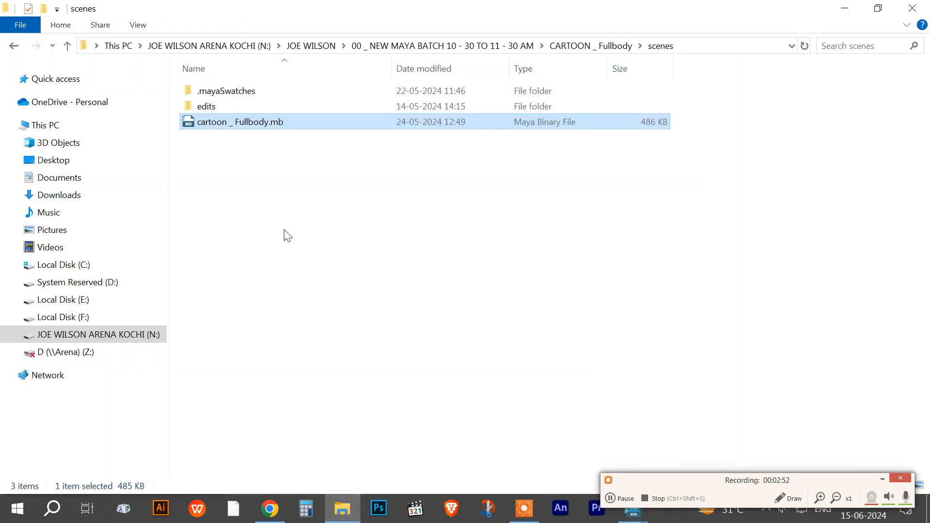
{"action": "left_click", "coordinate": [14, 45]}
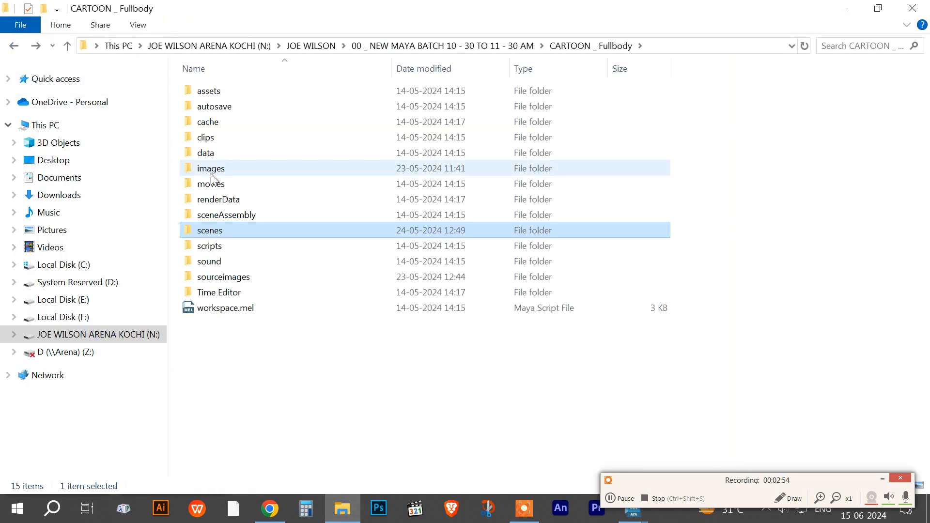
{"action": "double_click", "coordinate": [246, 171]}
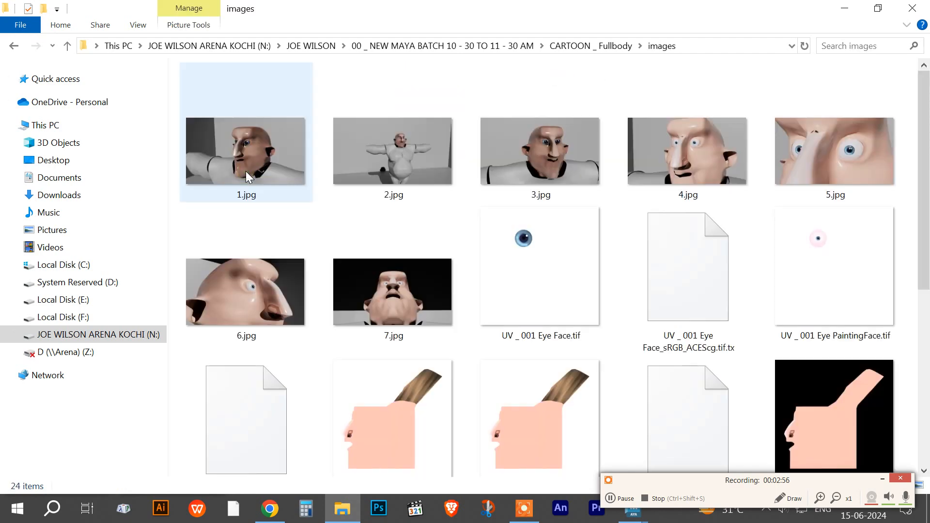
{"action": "double_click", "coordinate": [245, 158]}
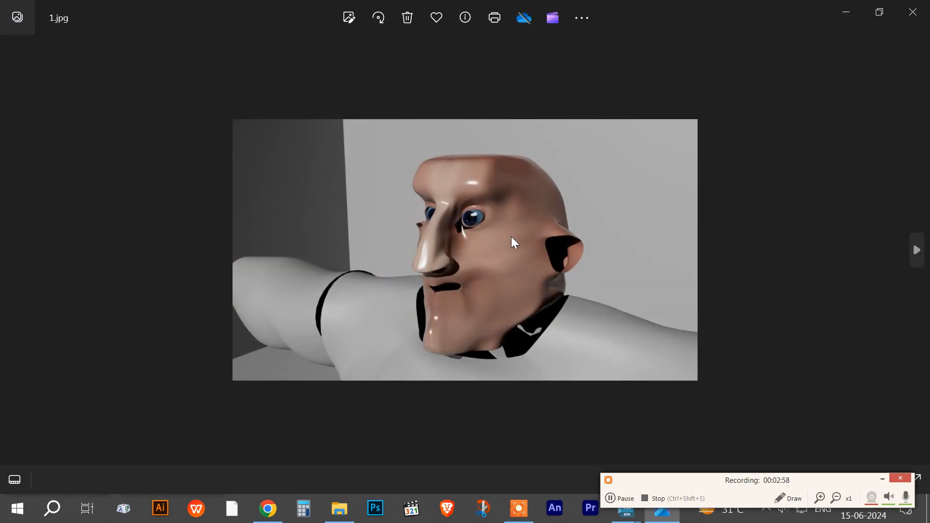
{"action": "left_click", "coordinate": [916, 251]}
{"action": "left_click", "coordinate": [916, 252]}
{"action": "left_click", "coordinate": [916, 252]}
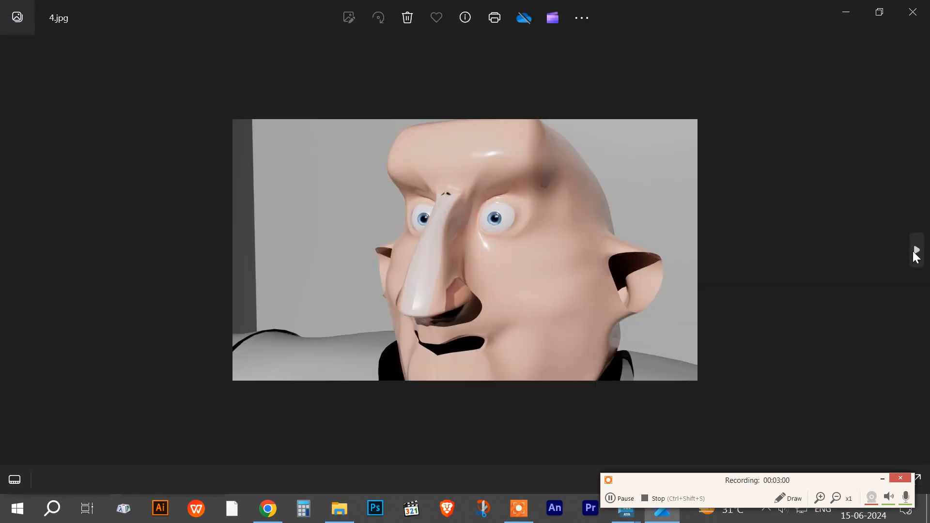
Browse from the 4.jpg render through the remaining renders and eye textures to UV _ 001 Face.tif
{"action": "left_click", "coordinate": [917, 252]}
{"action": "left_click", "coordinate": [915, 251]}
{"action": "left_click", "coordinate": [916, 250]}
{"action": "left_click", "coordinate": [916, 251]}
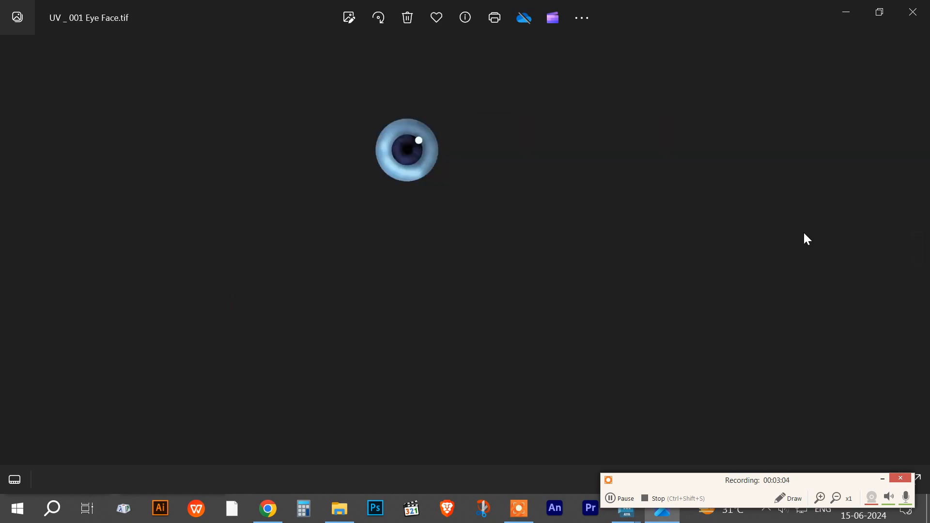
{"action": "left_click", "coordinate": [913, 255]}
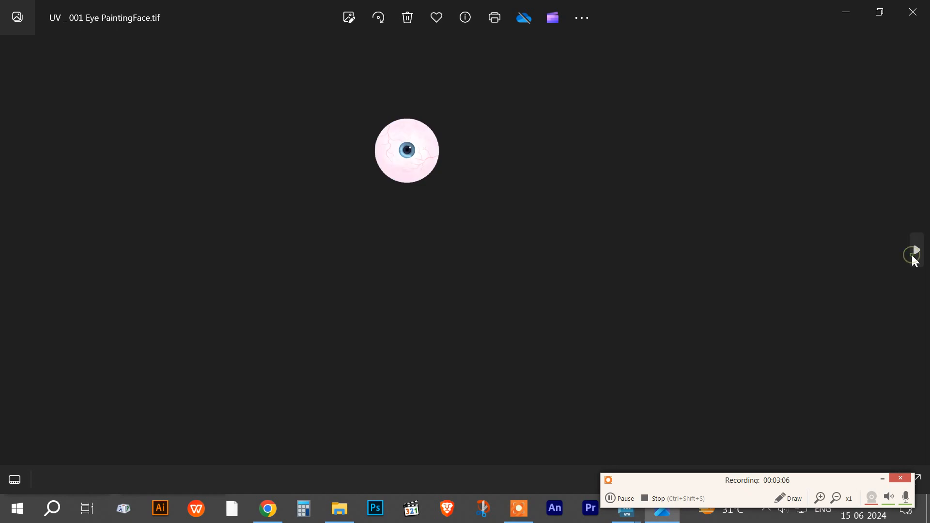
{"action": "left_click", "coordinate": [913, 256]}
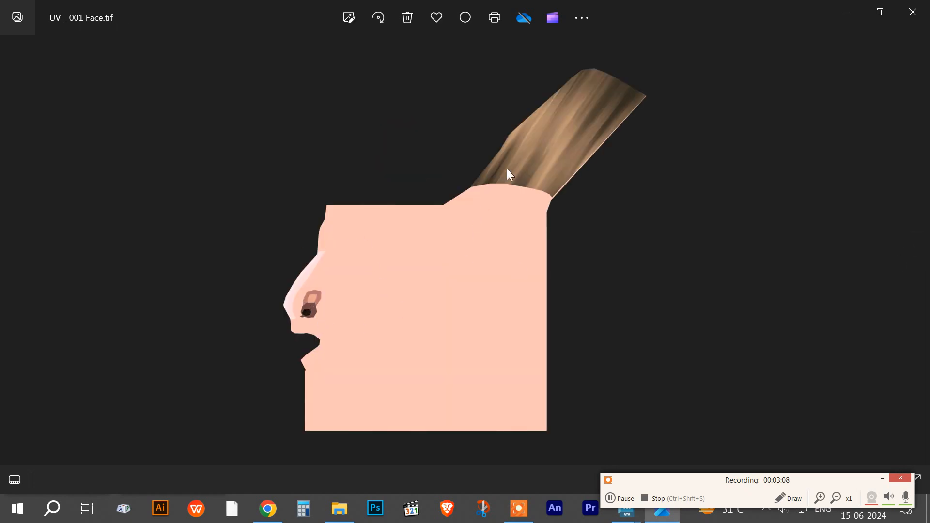
Return to UV _ 001 Eye PaintingFace.tif and examine the painted veins and iris up close
{"action": "left_click", "coordinate": [15, 255]}
{"action": "scroll", "coordinate": [412, 193], "scroll_direction": "up", "scroll_amount": 3}
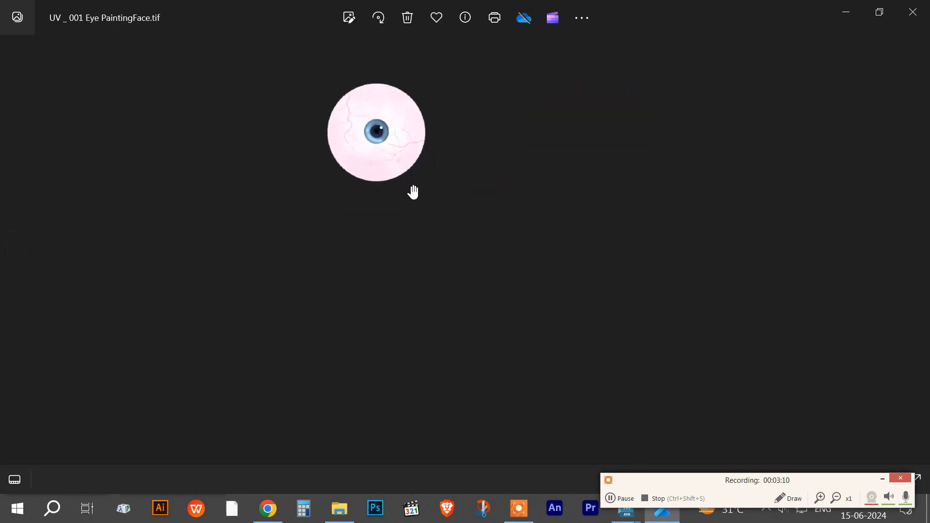
{"action": "left_click_drag", "start_coordinate": [378, 147], "coordinate": [438, 328]}
{"action": "scroll", "coordinate": [382, 301], "scroll_direction": "up", "scroll_amount": 2}
{"action": "scroll", "coordinate": [380, 301], "scroll_direction": "up", "scroll_amount": 3}
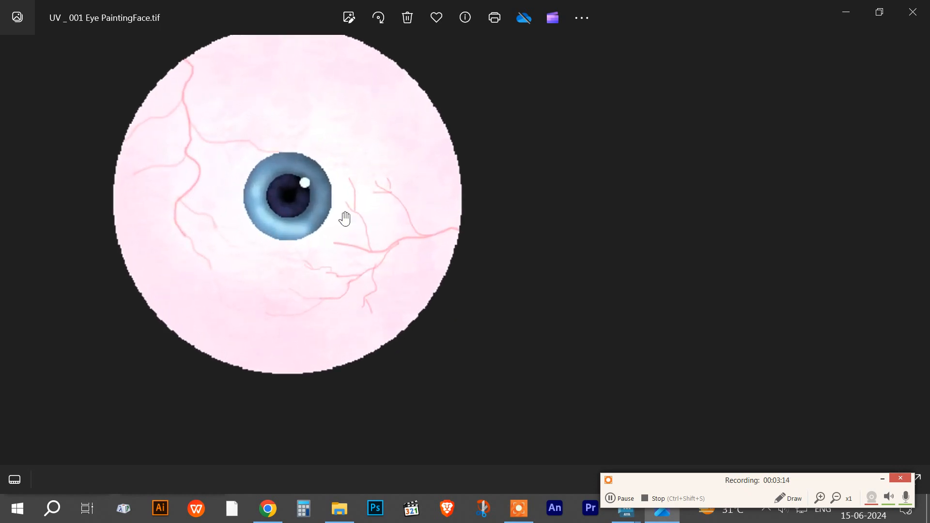
Go back through the renders to 5.jpg and examine the textured eyes up close
{"action": "left_click", "coordinate": [10, 251]}
{"action": "left_click", "coordinate": [10, 251]}
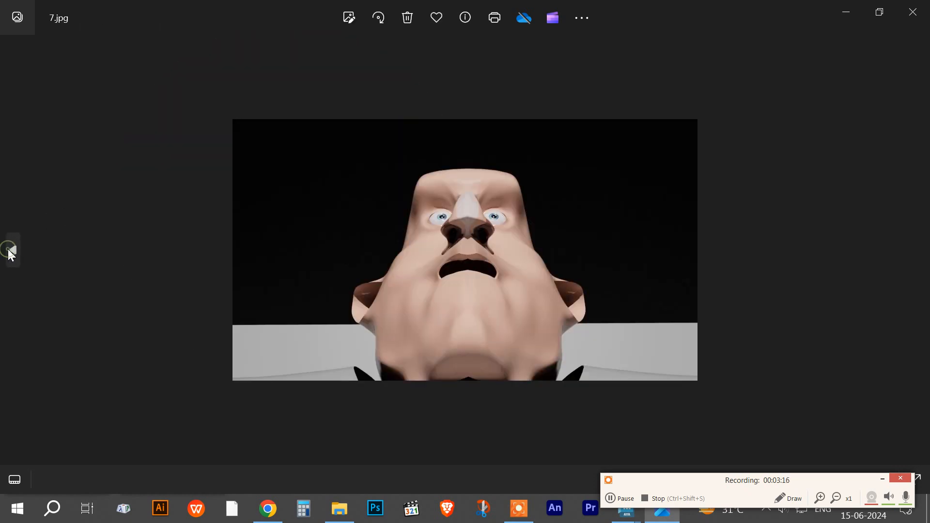
{"action": "left_click", "coordinate": [10, 251]}
{"action": "left_click", "coordinate": [9, 251]}
{"action": "scroll", "coordinate": [543, 274], "scroll_direction": "up", "scroll_amount": 3}
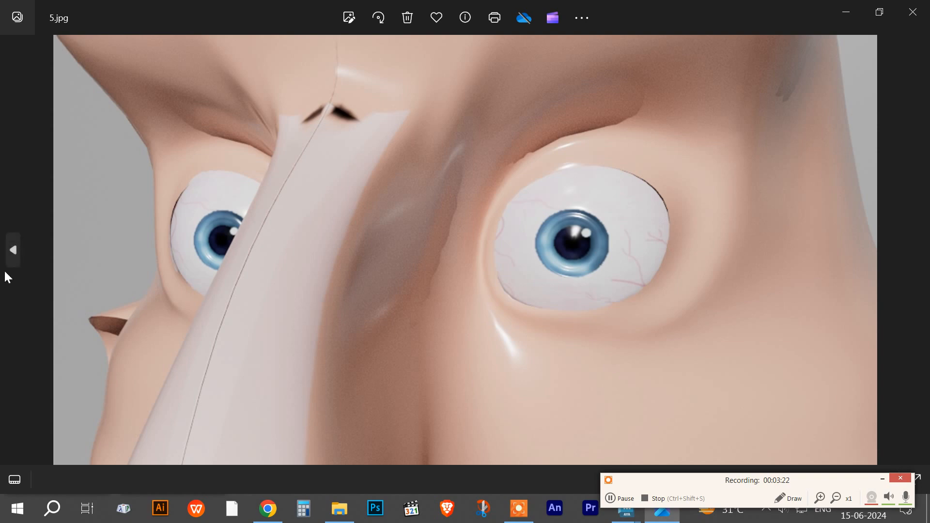
Go back to the 1.jpg render and compare the head renders from there through 4.jpg
{"action": "left_click", "coordinate": [11, 254]}
{"action": "left_click", "coordinate": [11, 254]}
{"action": "left_click", "coordinate": [12, 254]}
{"action": "left_click", "coordinate": [12, 254]}
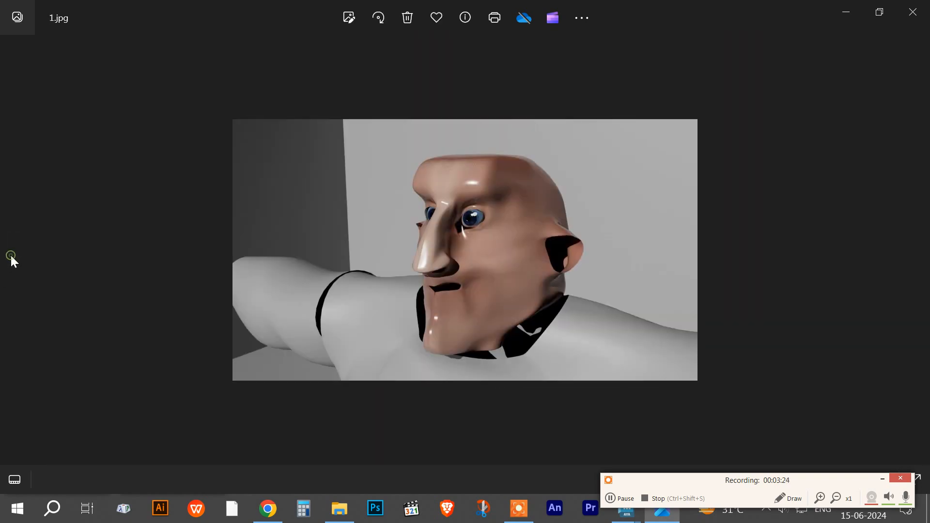
{"action": "left_click", "coordinate": [915, 251]}
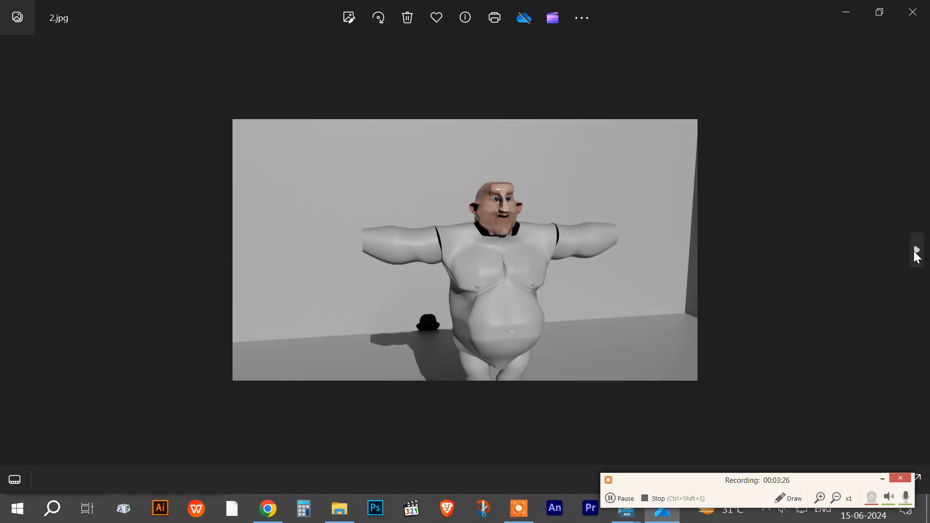
{"action": "left_click", "coordinate": [915, 252]}
{"action": "left_click", "coordinate": [916, 253]}
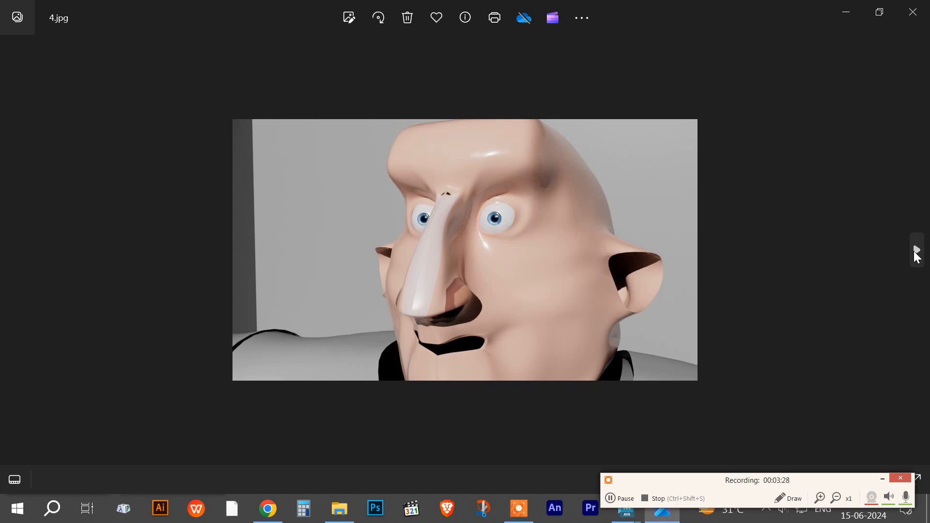
Compare the eyes in the 3.jpg render with those in 4.jpg at close range
{"action": "mouse_move", "coordinate": [13, 261]}
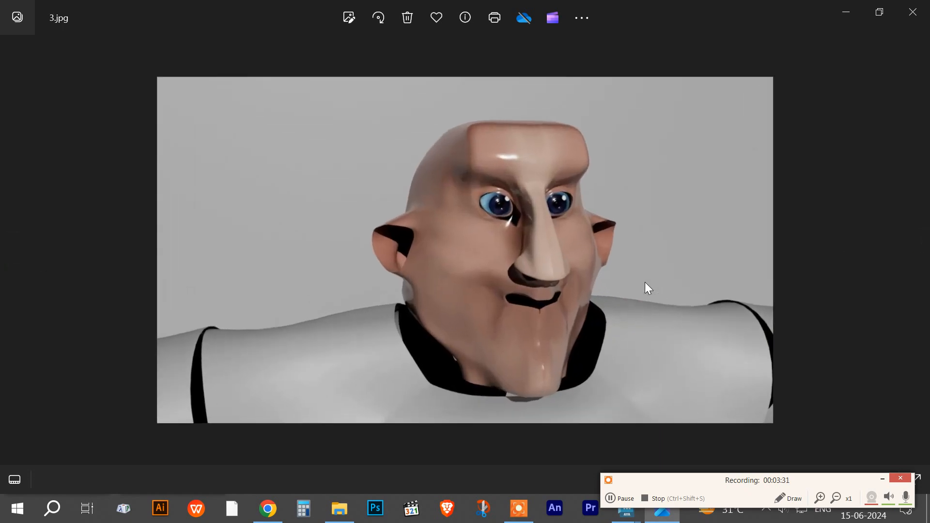
{"action": "scroll", "coordinate": [644, 281], "scroll_direction": "up", "scroll_amount": 4}
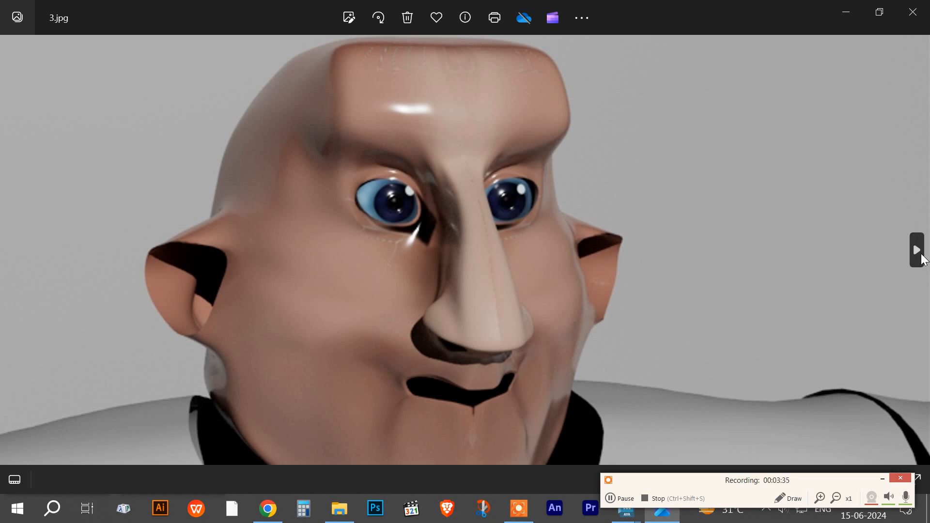
{"action": "left_click", "coordinate": [918, 251]}
{"action": "scroll", "coordinate": [502, 260], "scroll_direction": "up", "scroll_amount": 5}
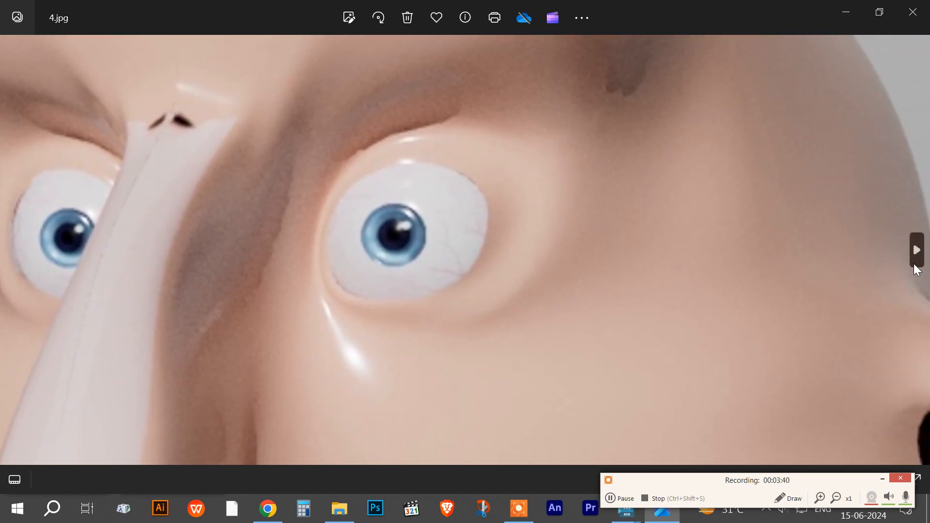
Inspect the veined eyeballs in the 5.jpg render once more and close the image viewer
{"action": "left_click", "coordinate": [916, 251]}
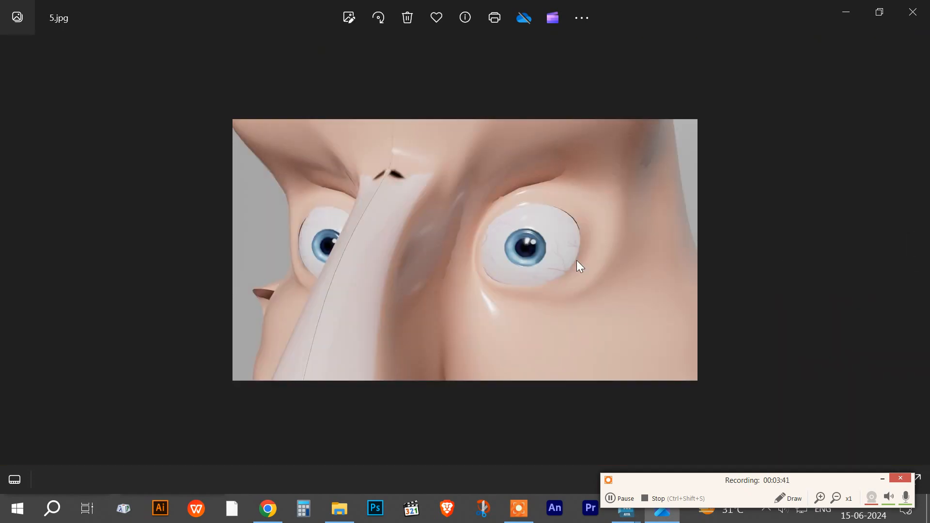
{"action": "scroll", "coordinate": [576, 261], "scroll_direction": "up", "scroll_amount": 4}
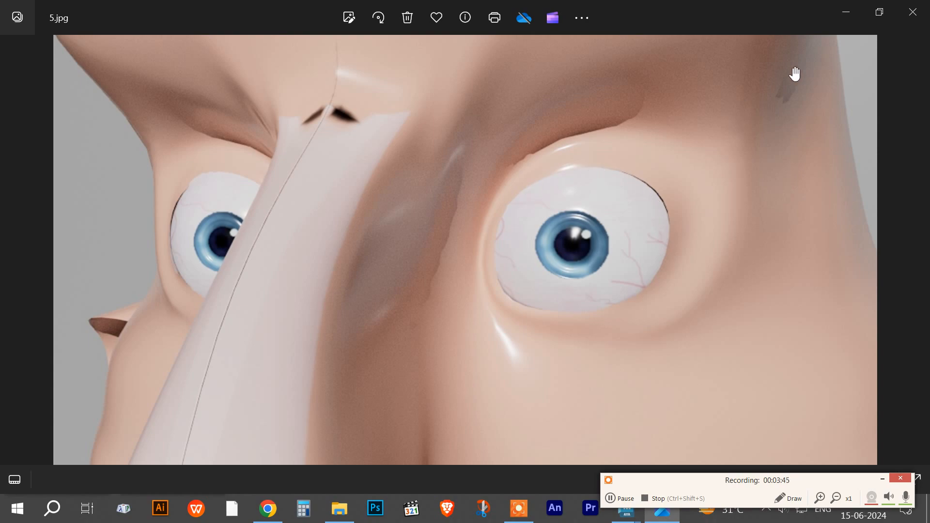
{"action": "left_click", "coordinate": [911, 14]}
Open UV full Face Texture 001.tif from the images folder, review the painted UV shells maximized, and close it
{"action": "scroll", "coordinate": [454, 283], "scroll_direction": "down", "scroll_amount": 7}
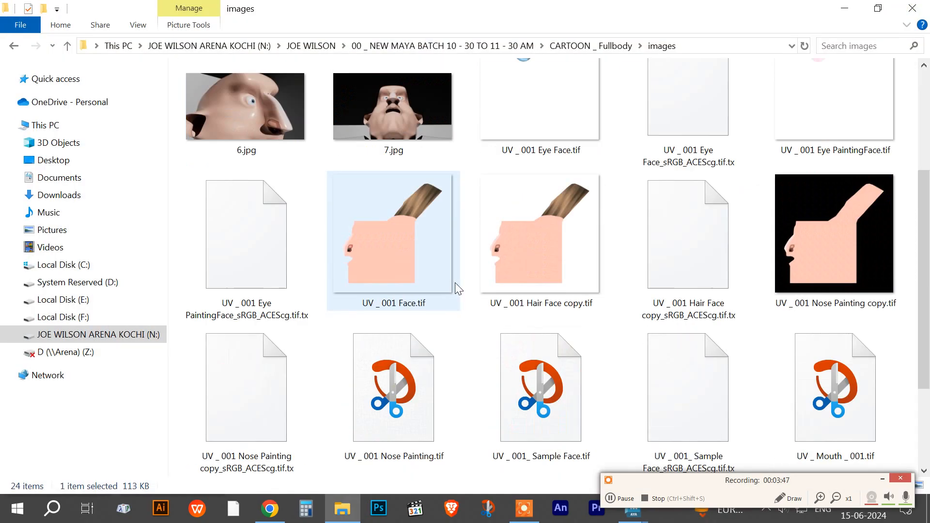
{"action": "double_click", "coordinate": [544, 395]}
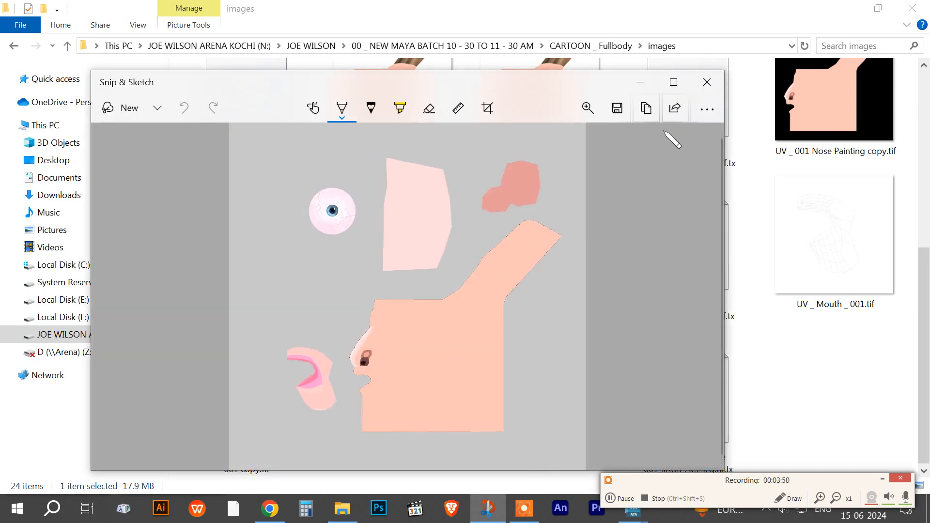
{"action": "left_click", "coordinate": [673, 82]}
{"action": "scroll", "coordinate": [521, 284], "scroll_direction": "down", "scroll_amount": 2}
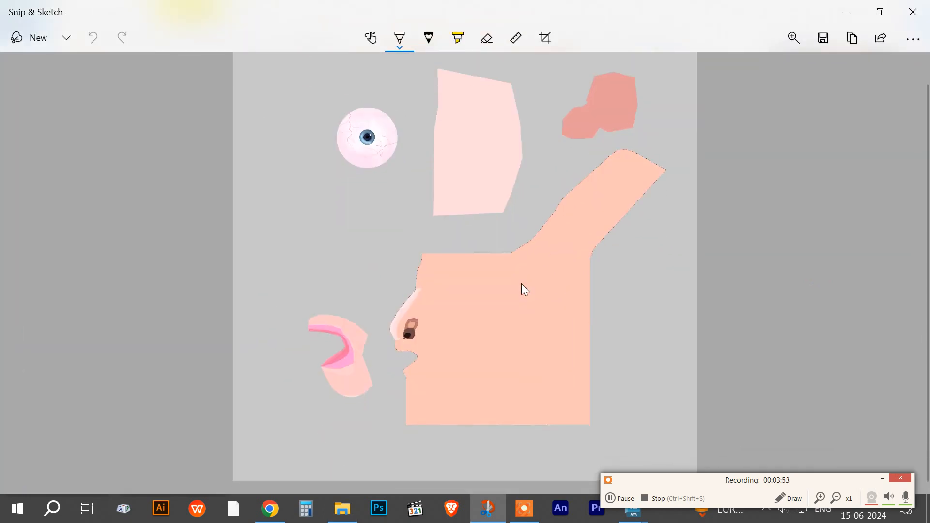
{"action": "scroll", "coordinate": [521, 283], "scroll_direction": "up", "scroll_amount": 1}
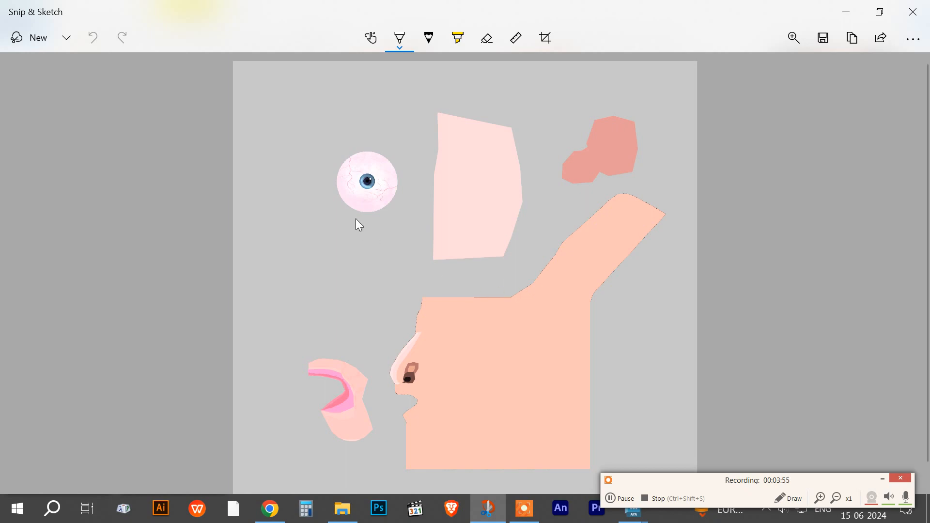
{"action": "left_click", "coordinate": [913, 11]}
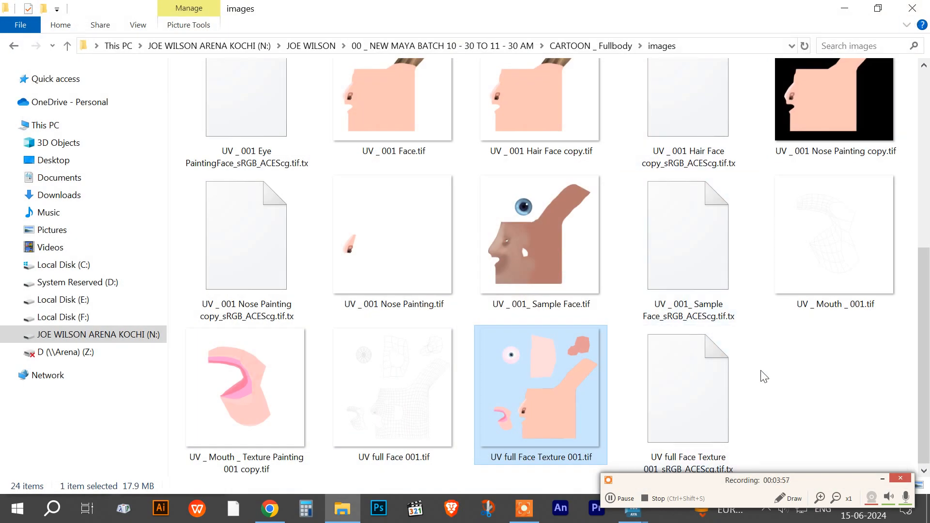
{"action": "double_click", "coordinate": [576, 430]}
{"action": "right_click", "coordinate": [576, 431]}
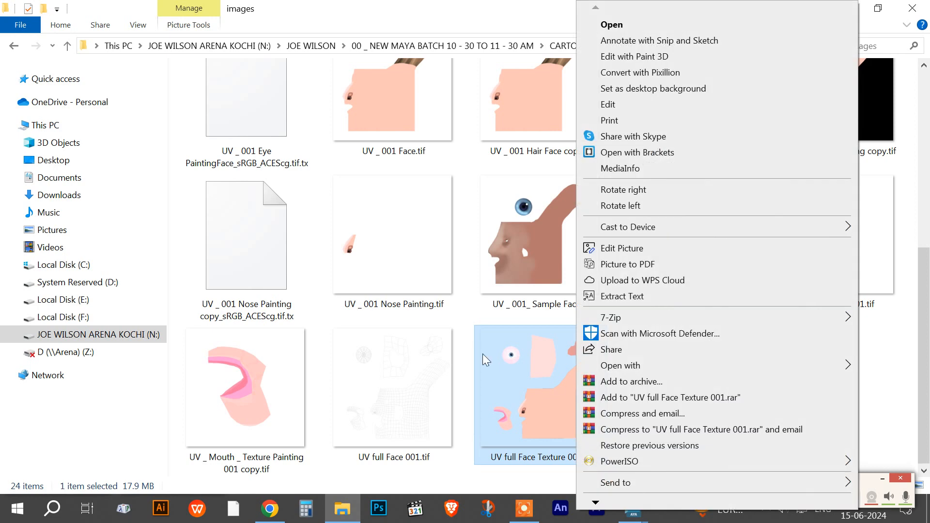
{"action": "right_click", "coordinate": [419, 405]}
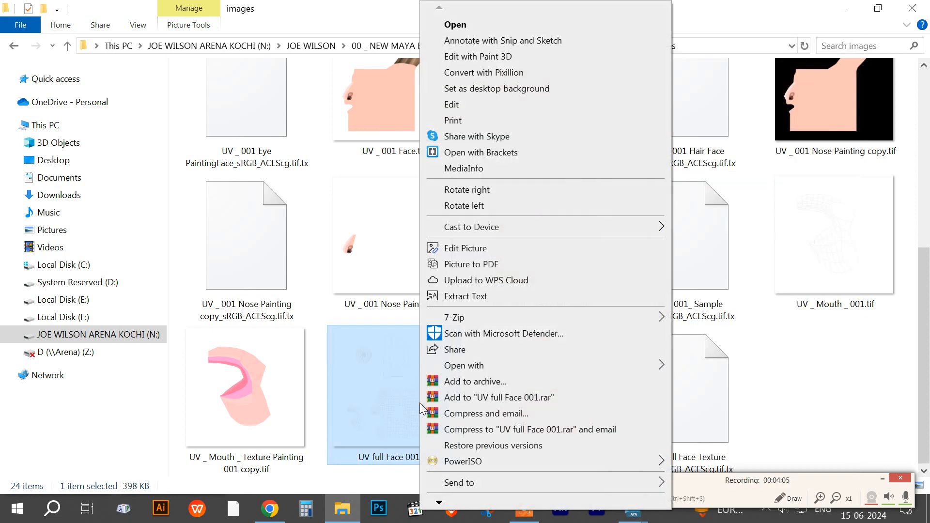
{"action": "mouse_move", "coordinate": [493, 365]}
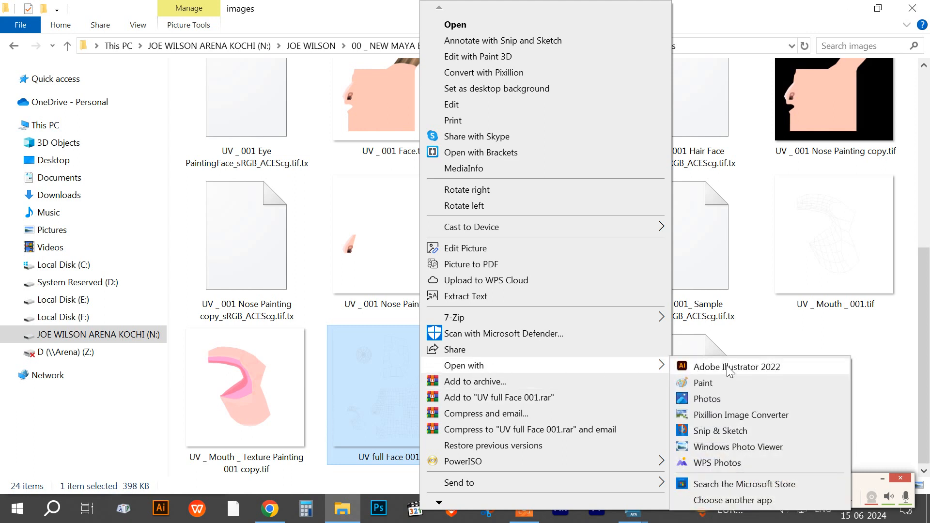
{"action": "left_click", "coordinate": [883, 377]}
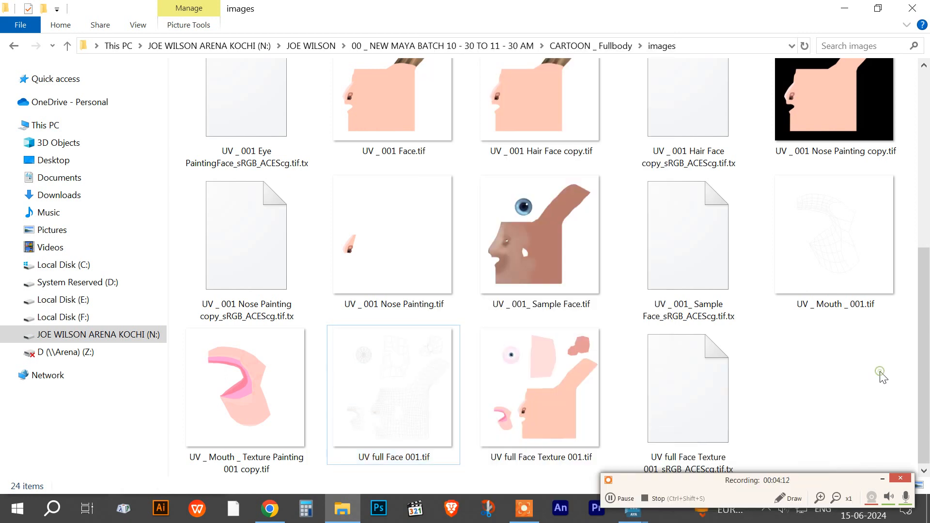
Launch Photoshop and open the UV full Face 001.tif snapshot from the images folder in it
{"action": "left_click", "coordinate": [382, 510]}
{"action": "scroll", "coordinate": [831, 388], "scroll_direction": "up", "scroll_amount": 1}
{"action": "scroll", "coordinate": [829, 383], "scroll_direction": "up", "scroll_amount": 4}
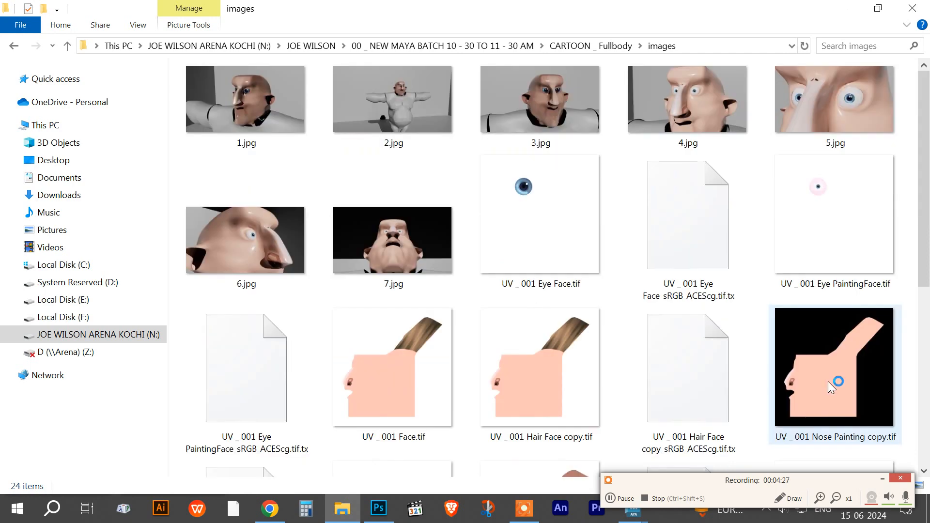
{"action": "scroll", "coordinate": [829, 383], "scroll_direction": "down", "scroll_amount": 5}
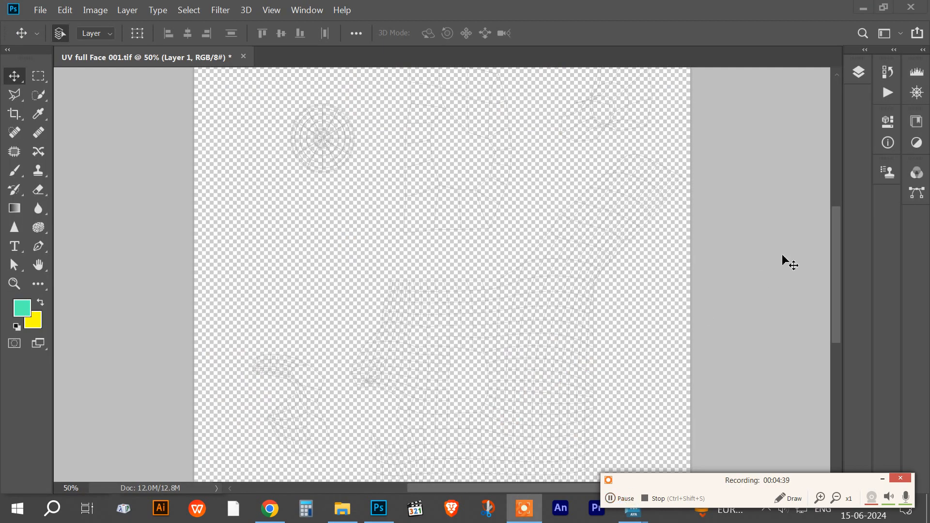
Fill Layer 1 with the green foreground color, move it beneath the UV wireframe on Layer 0, and collapse the layer list
{"action": "left_click", "coordinate": [861, 73]}
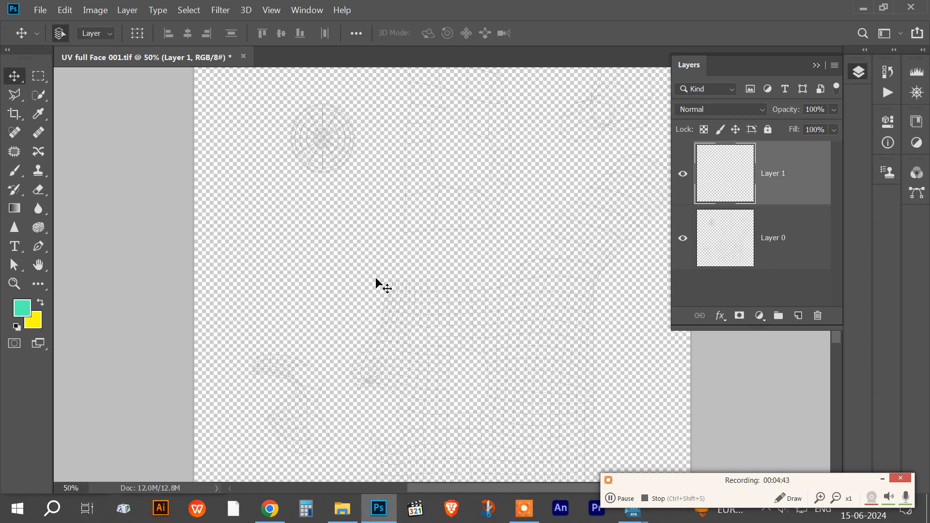
{"action": "key", "text": "alt+BackSpace"}
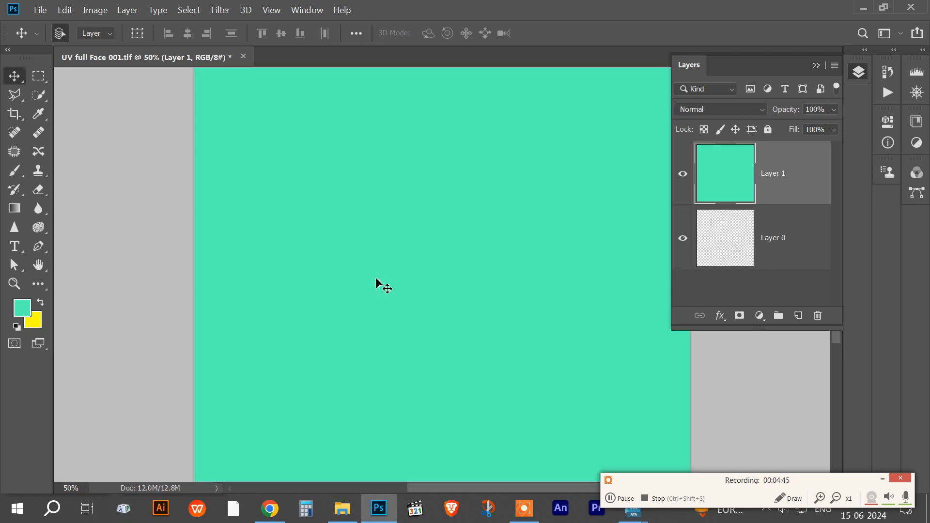
{"action": "left_click_drag", "start_coordinate": [782, 185], "coordinate": [789, 271]}
{"action": "left_click", "coordinate": [816, 64]}
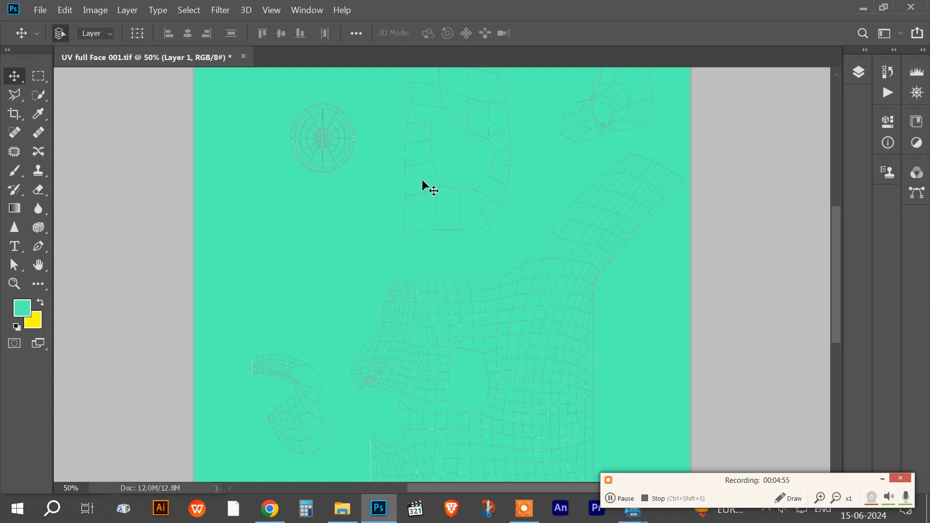
Examine the complete UV wireframe of the head, eye, ear and mouth shells against the green background
{"action": "key", "text": "ctrl+minus"}
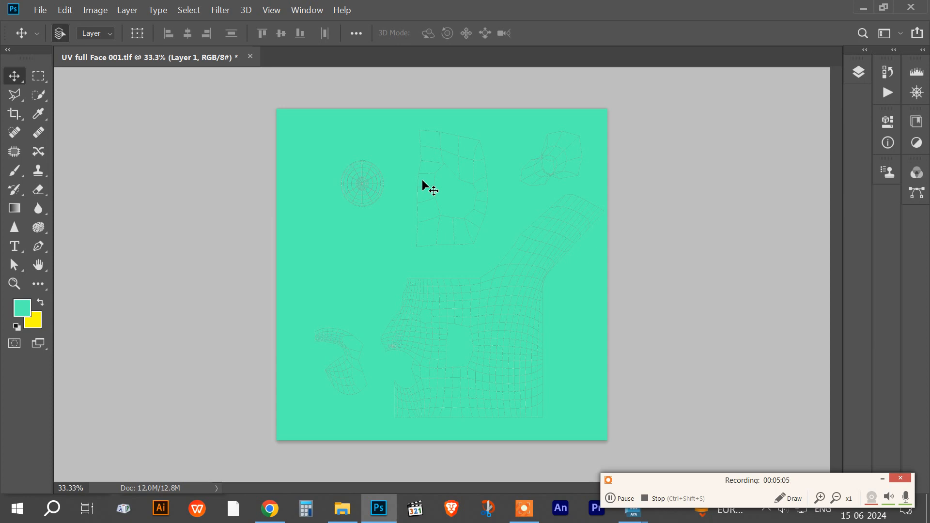
{"action": "scroll", "coordinate": [418, 203], "scroll_direction": "up", "scroll_amount": 3}
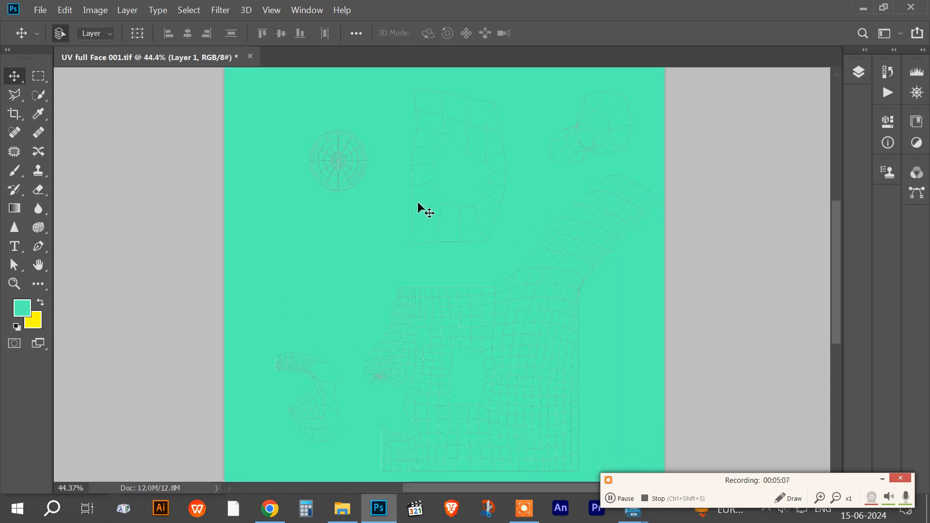
{"action": "scroll", "coordinate": [418, 203], "scroll_direction": "down", "scroll_amount": 1}
{"action": "scroll", "coordinate": [418, 201], "scroll_direction": "down", "scroll_amount": 2}
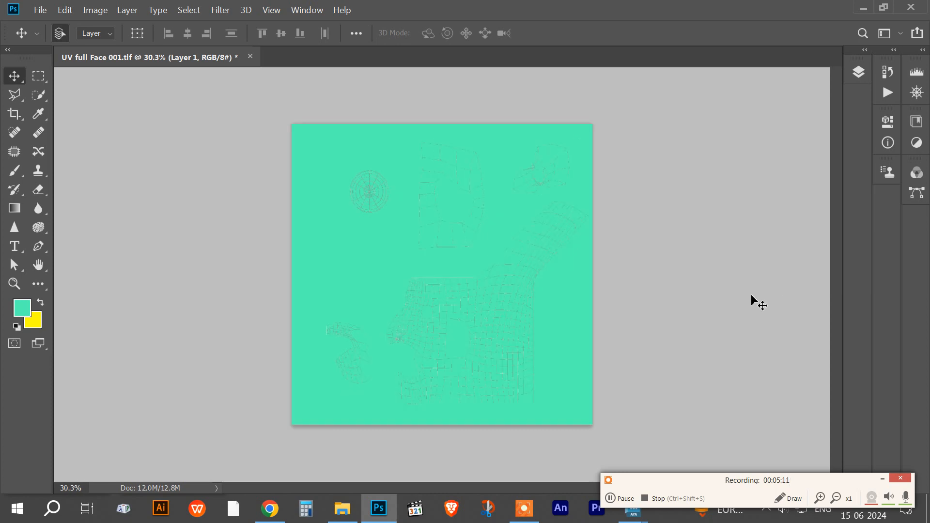
{"action": "scroll", "coordinate": [750, 295], "scroll_direction": "up", "scroll_amount": 1}
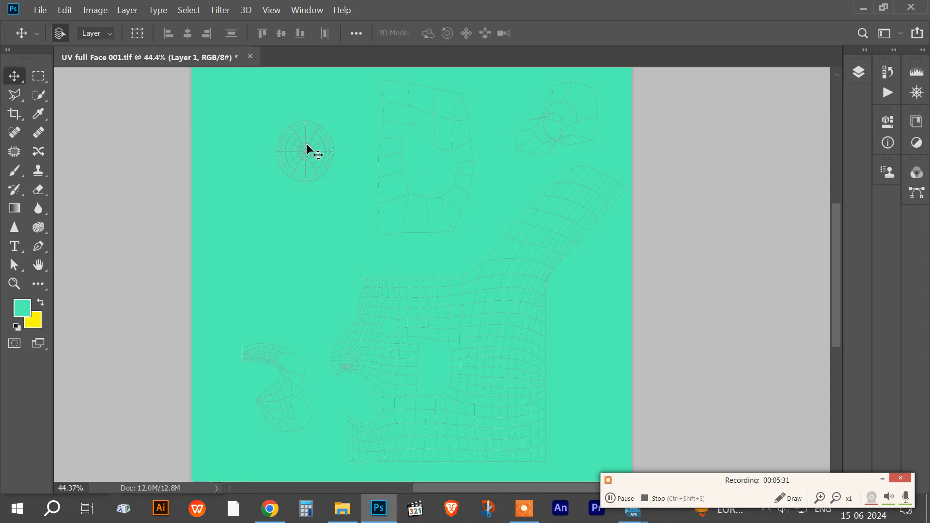
Frame the round eye UV shell closely and make the wireframe layer, Layer 0, the active layer
{"action": "key", "text": "z"}
{"action": "left_click_drag", "start_coordinate": [288, 129], "coordinate": [345, 235]}
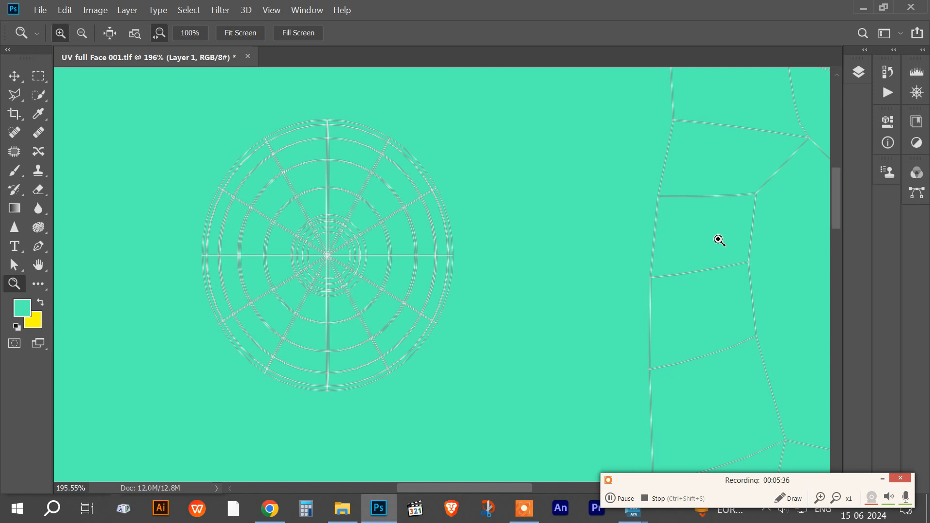
{"action": "left_click", "coordinate": [859, 70]}
{"action": "left_click", "coordinate": [810, 170]}
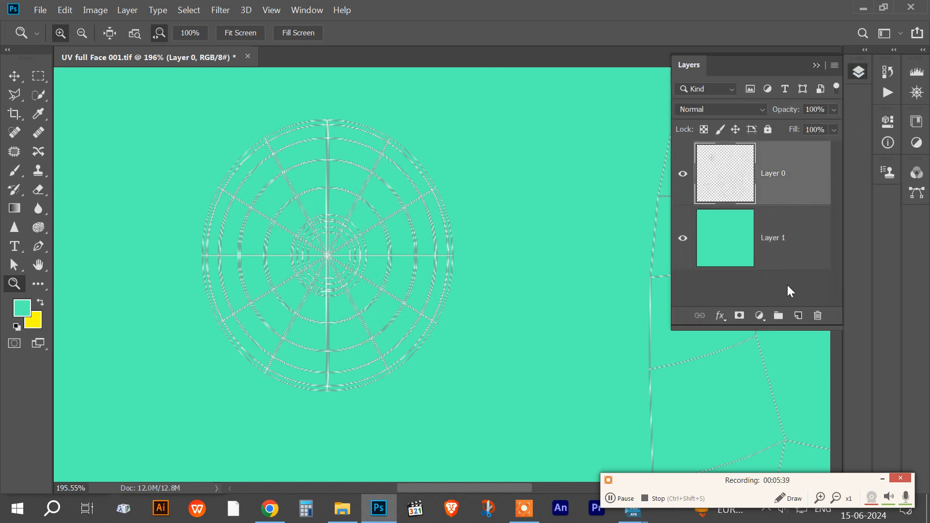
Add a new empty layer above the wireframe on Layer 0 and activate the Elliptical Marquee tool
{"action": "left_click", "coordinate": [798, 315]}
{"action": "left_click", "coordinate": [815, 66]}
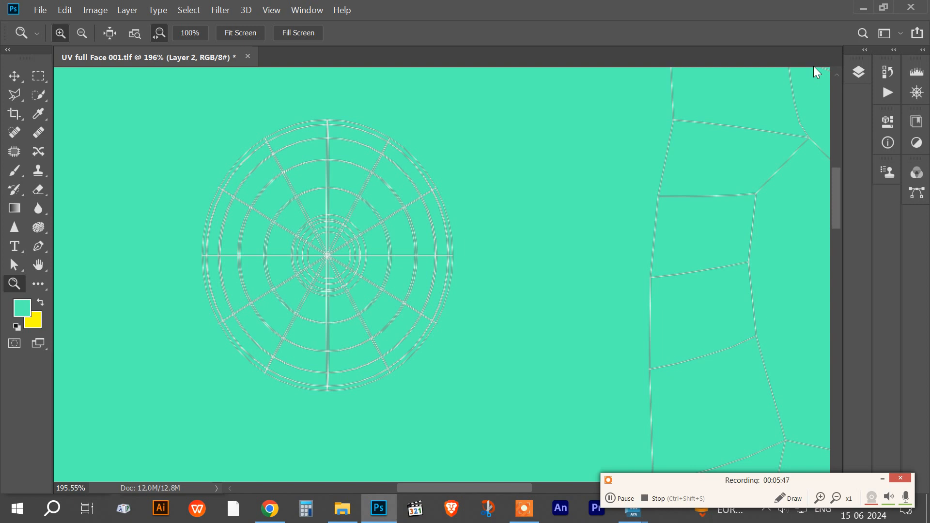
{"action": "left_click", "coordinate": [36, 83]}
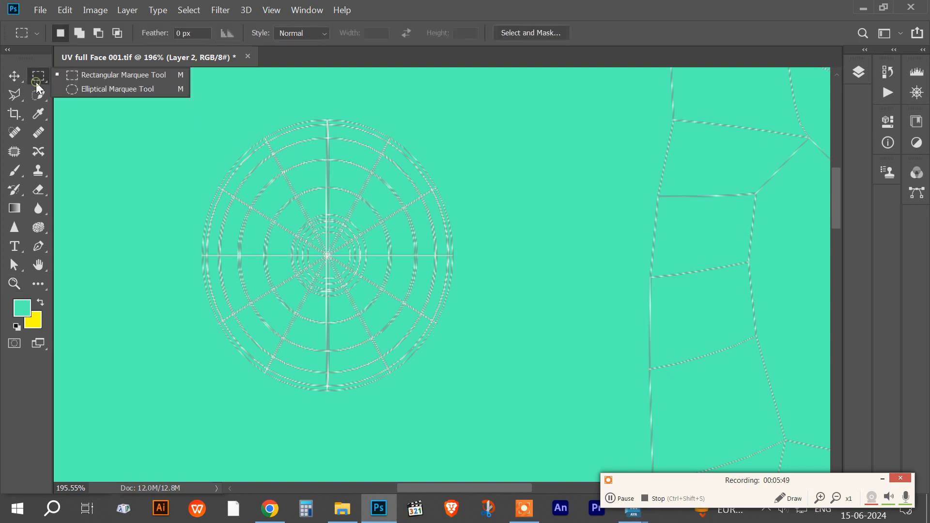
{"action": "left_click", "coordinate": [72, 90]}
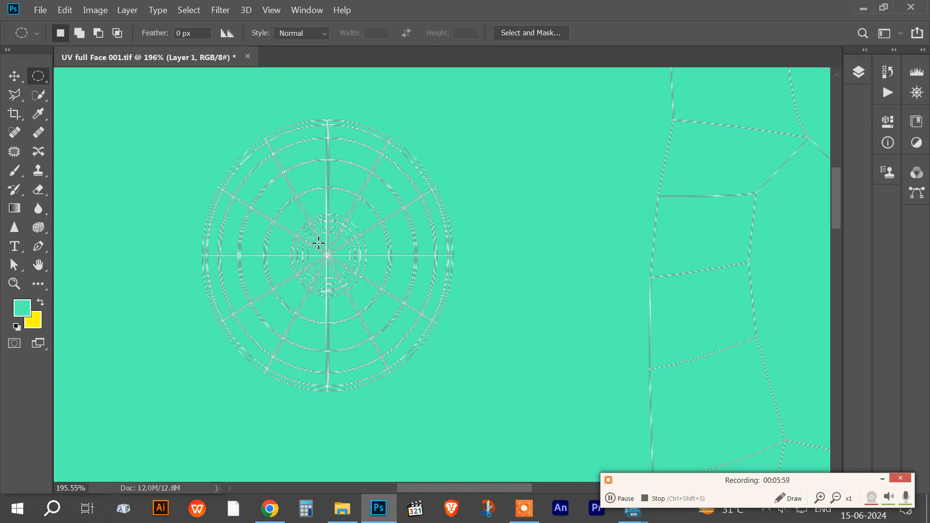
{"action": "left_click_drag", "start_coordinate": [245, 158], "coordinate": [386, 249]}
{"action": "left_click", "coordinate": [380, 272]}
{"action": "left_click_drag", "start_coordinate": [327, 253], "coordinate": [383, 297]}
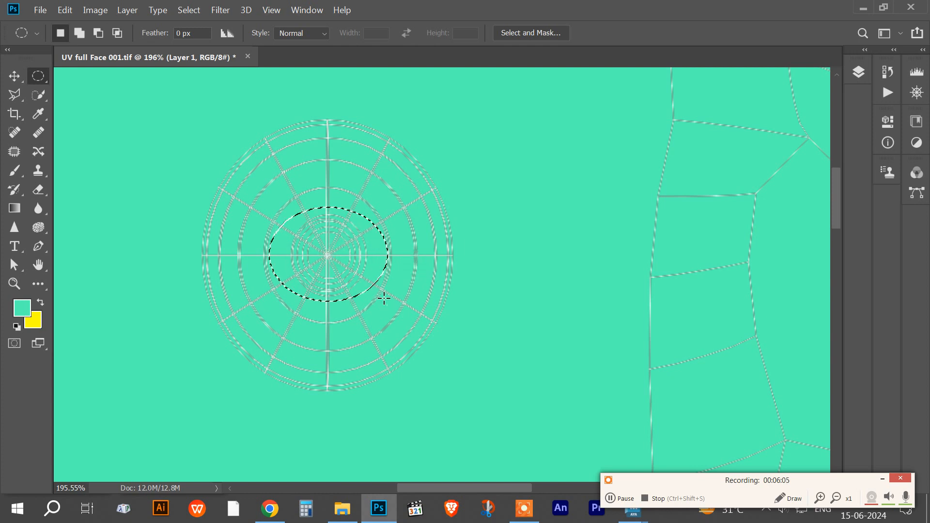
{"action": "left_click", "coordinate": [383, 299]}
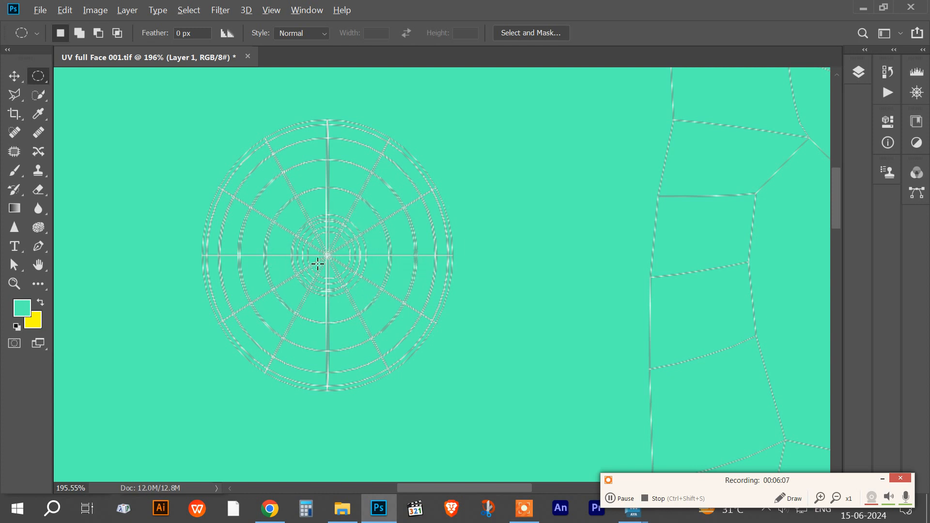
{"action": "left_click_drag", "start_coordinate": [327, 253], "coordinate": [387, 321]}
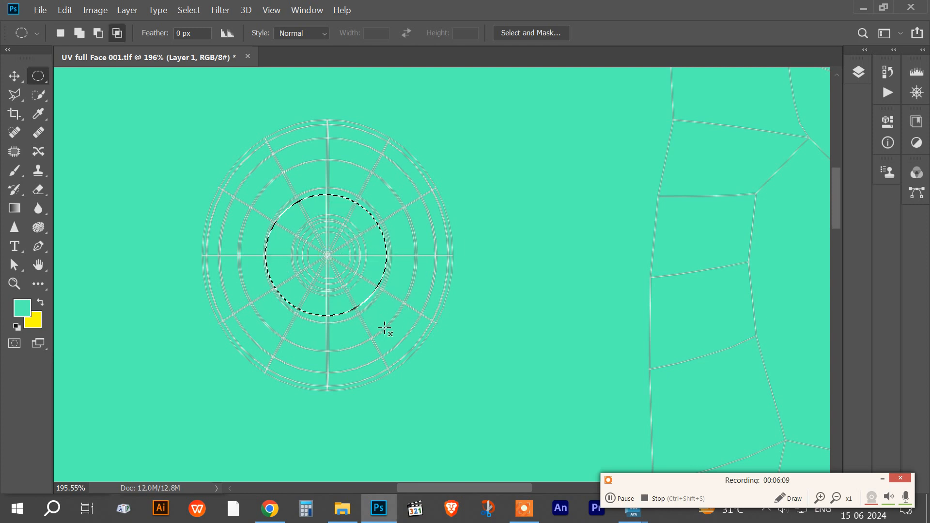
{"action": "left_click", "coordinate": [414, 316]}
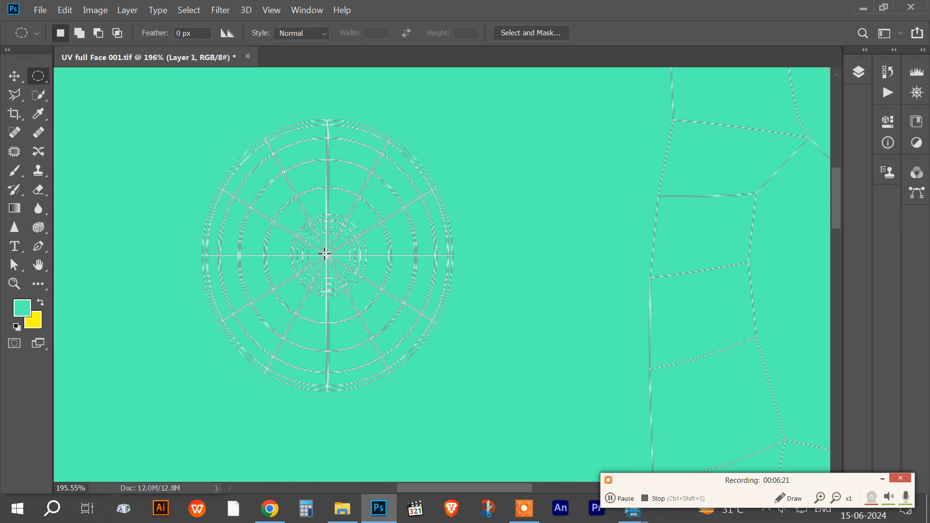
{"action": "left_click_drag", "start_coordinate": [326, 252], "coordinate": [393, 378]}
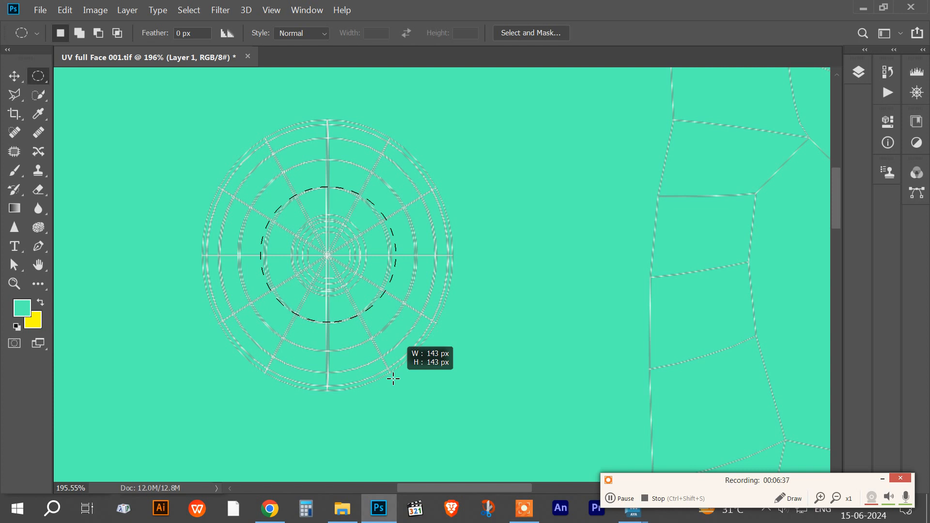
{"action": "left_click_drag", "start_coordinate": [393, 379], "coordinate": [393, 379]}
{"action": "left_click", "coordinate": [388, 340]}
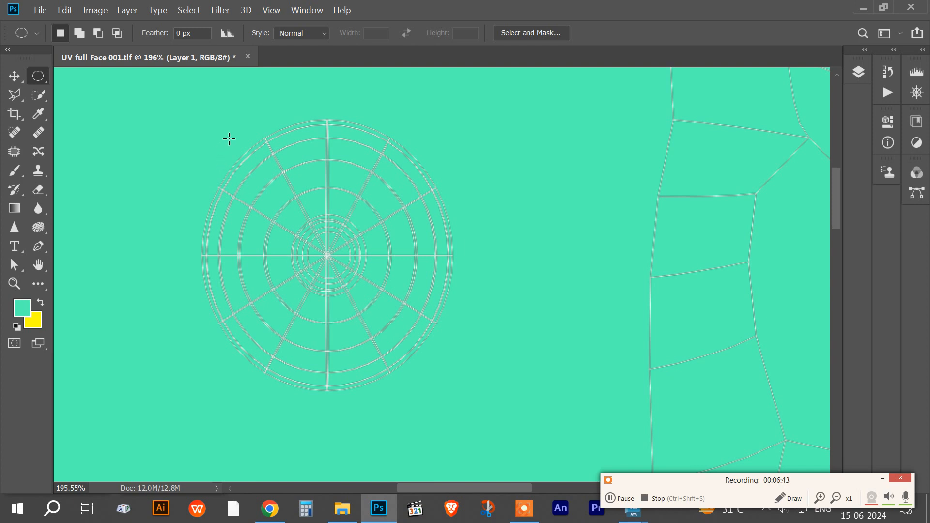
{"action": "left_click_drag", "start_coordinate": [235, 135], "coordinate": [344, 282]}
{"action": "left_click", "coordinate": [348, 285]}
{"action": "key", "text": "alt"}
{"action": "left_click_drag", "start_coordinate": [324, 252], "coordinate": [414, 342]}
{"action": "key", "text": "ctrl+d"}
Select a perfect circle drawn outward from the eye UV shell's center and slightly larger than its outermost ring
{"action": "key", "text": "ctrl+plus"}
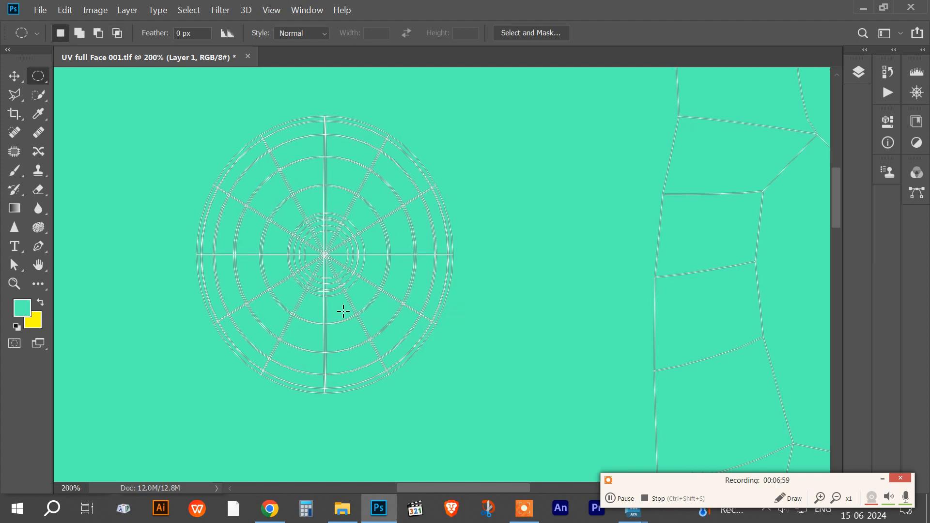
{"action": "key", "text": "ctrl+plus"}
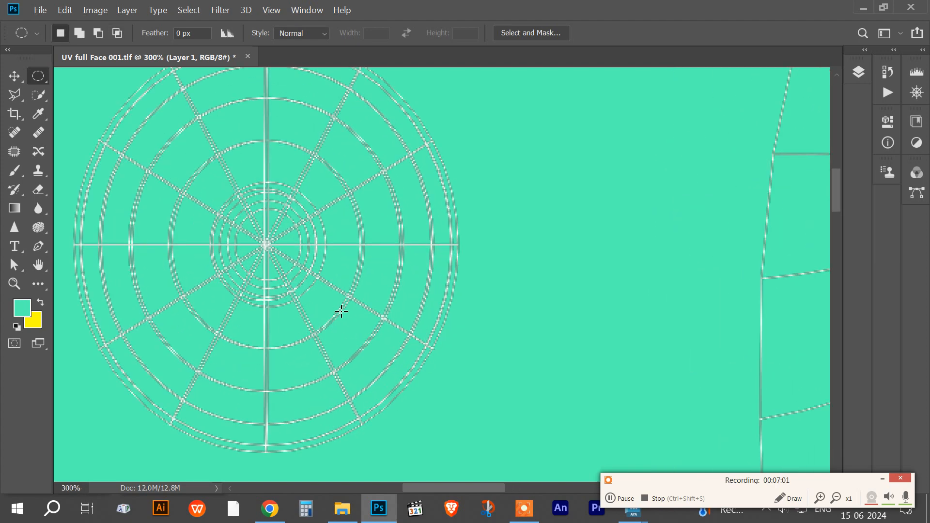
{"action": "left_click_drag", "start_coordinate": [301, 257], "coordinate": [380, 275]}
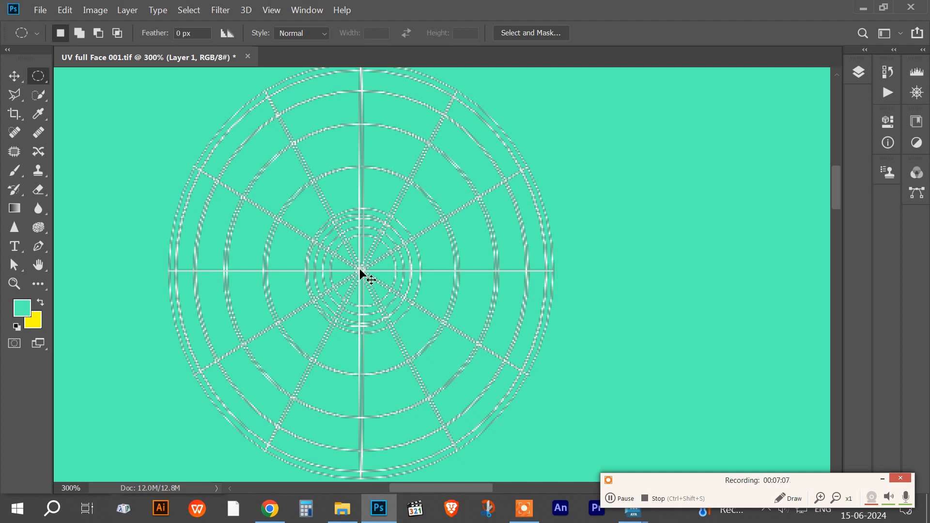
{"action": "key", "text": "ctrl+minus"}
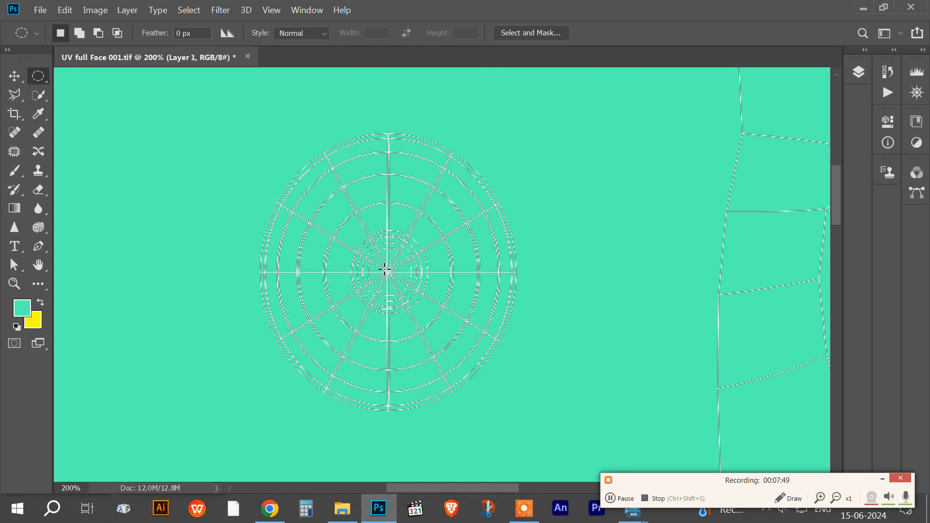
{"action": "left_click_drag", "start_coordinate": [385, 270], "coordinate": [451, 323]}
{"action": "key", "text": "alt+shift"}
{"action": "left_click", "coordinate": [451, 323]}
{"action": "left_click", "coordinate": [881, 478]}
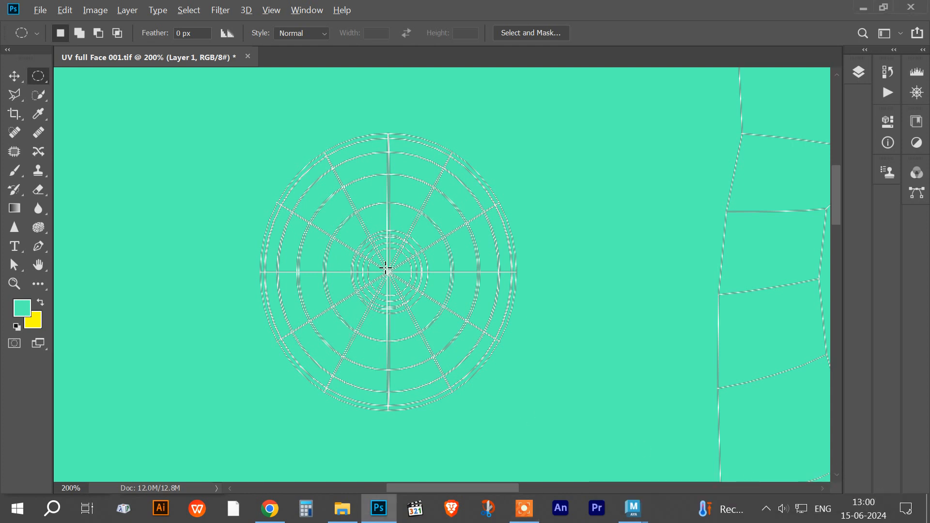
{"action": "left_click_drag", "start_coordinate": [386, 270], "coordinate": [527, 460]}
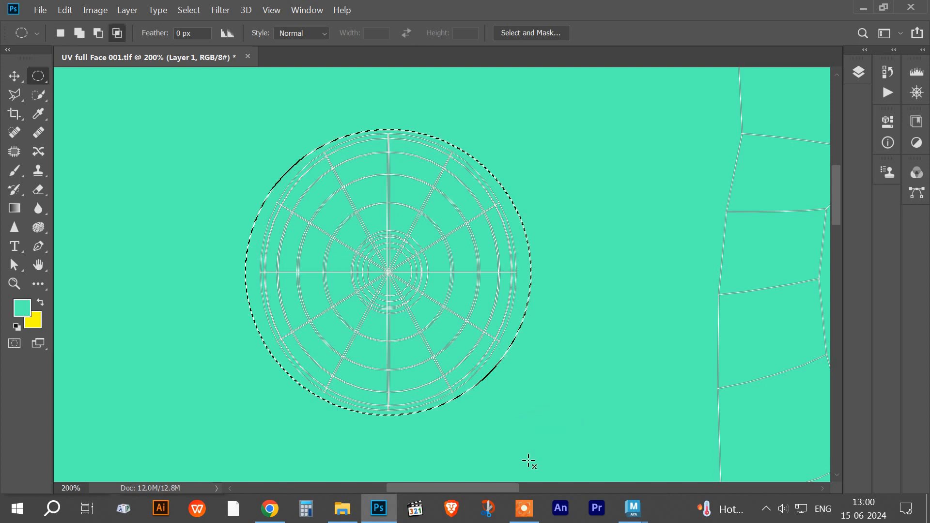
Make Layer 2 active, set the foreground color to white (ffffff), and fill the circular selection with it
{"action": "left_click", "coordinate": [856, 73]}
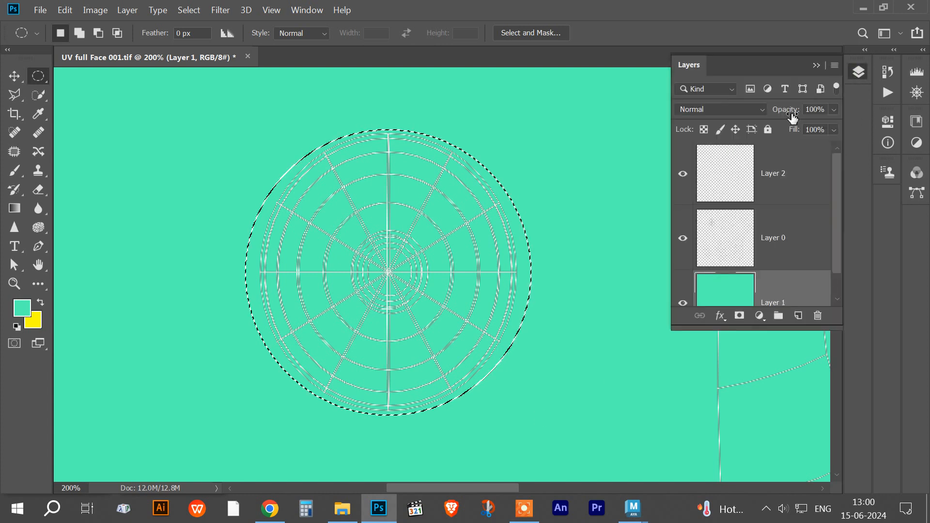
{"action": "left_click", "coordinate": [783, 178]}
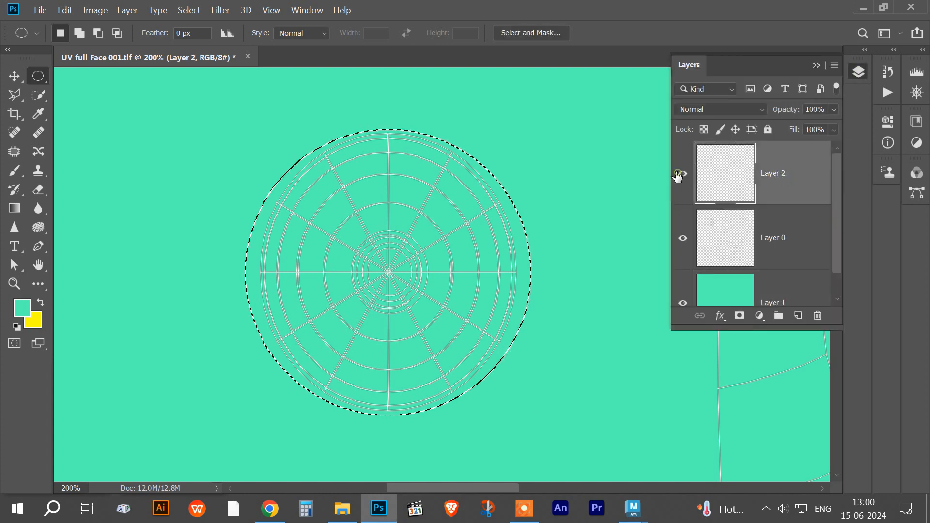
{"action": "left_click", "coordinate": [21, 307]}
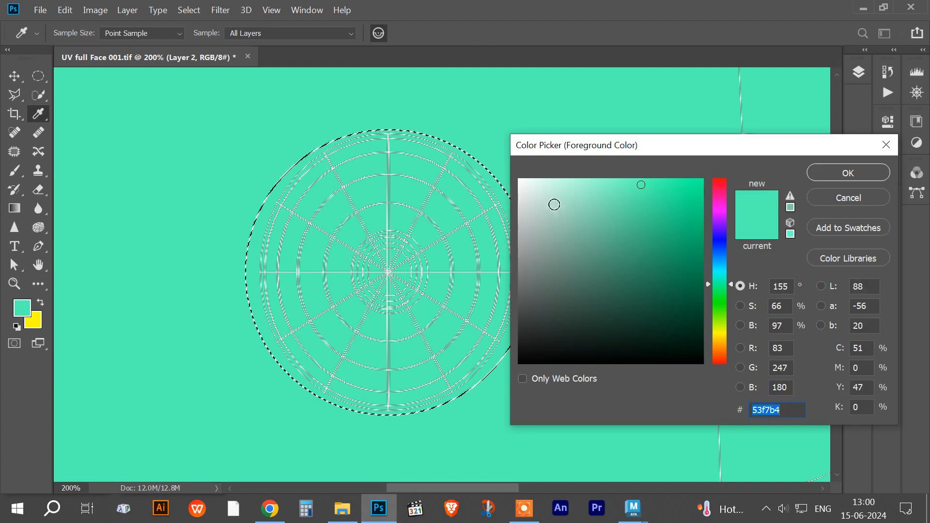
{"action": "left_click", "coordinate": [519, 178]}
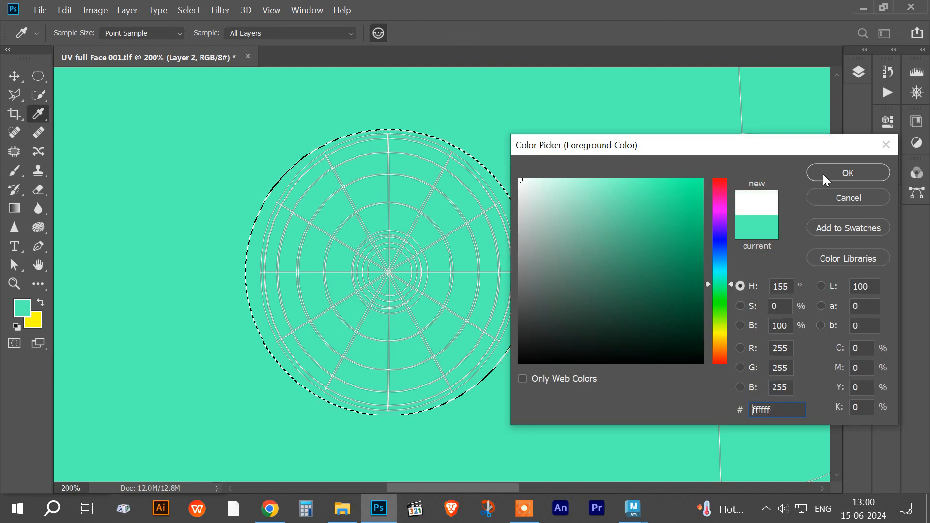
{"action": "left_click", "coordinate": [823, 173]}
{"action": "key", "text": "m"}
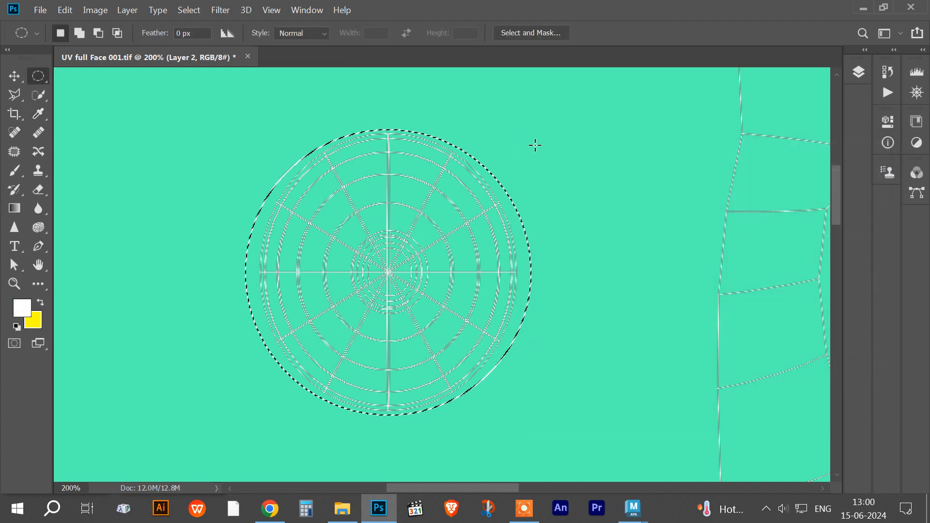
{"action": "key", "text": "alt+BackSpace"}
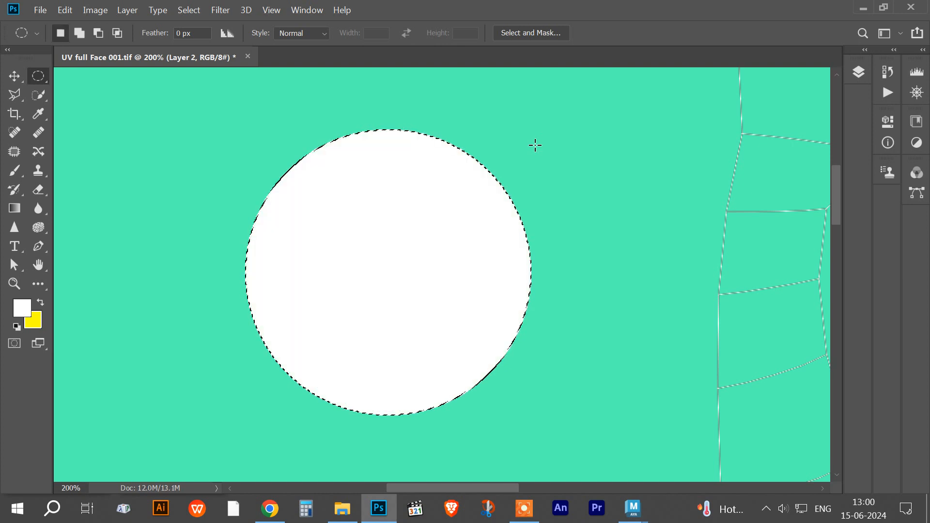
Deselect the circle and move Layer 2 beneath the UV wireframe on Layer 0
{"action": "key", "text": "ctrl+d"}
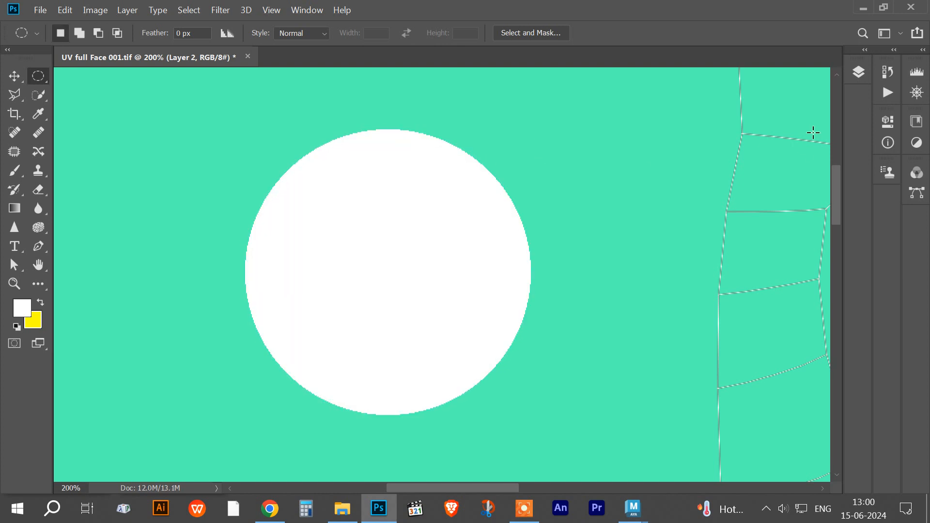
{"action": "left_click", "coordinate": [857, 72]}
{"action": "left_click_drag", "start_coordinate": [808, 160], "coordinate": [797, 264]}
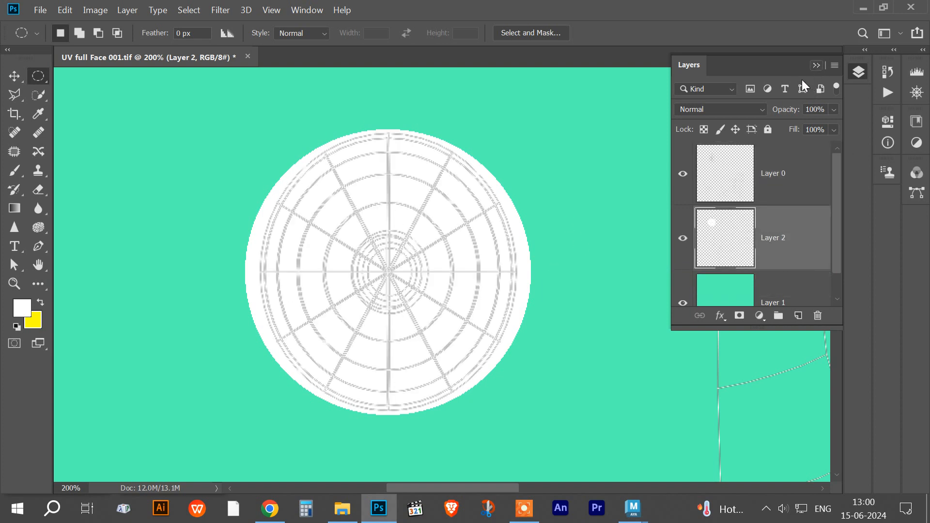
Load the white circle on Layer 2 as a selection and activate the Brush tool
{"action": "left_click", "coordinate": [733, 247], "text": "ctrl"}
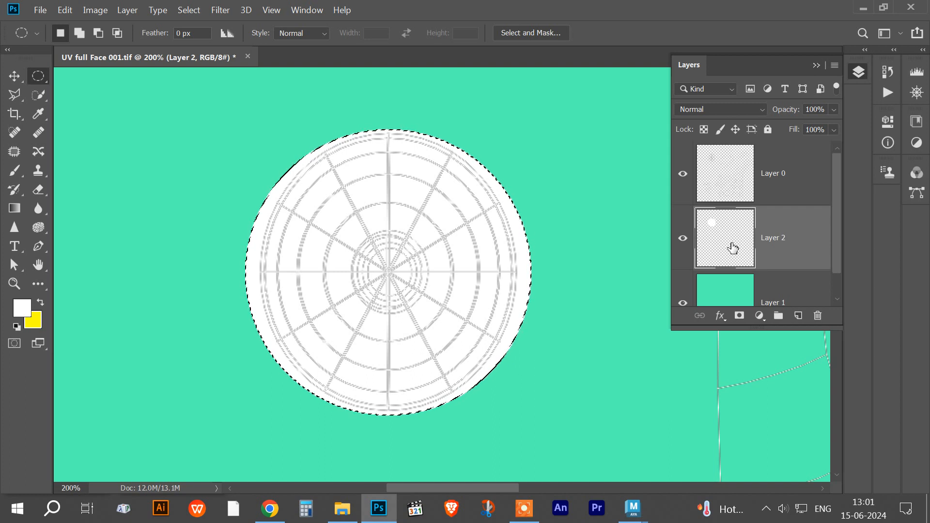
{"action": "left_click", "coordinate": [816, 66]}
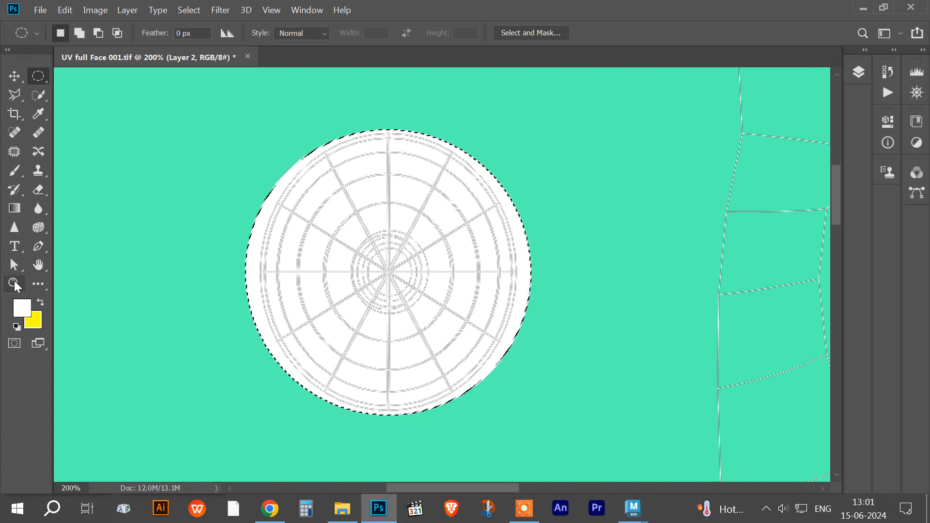
{"action": "left_click", "coordinate": [15, 170]}
{"action": "left_click", "coordinate": [63, 168]}
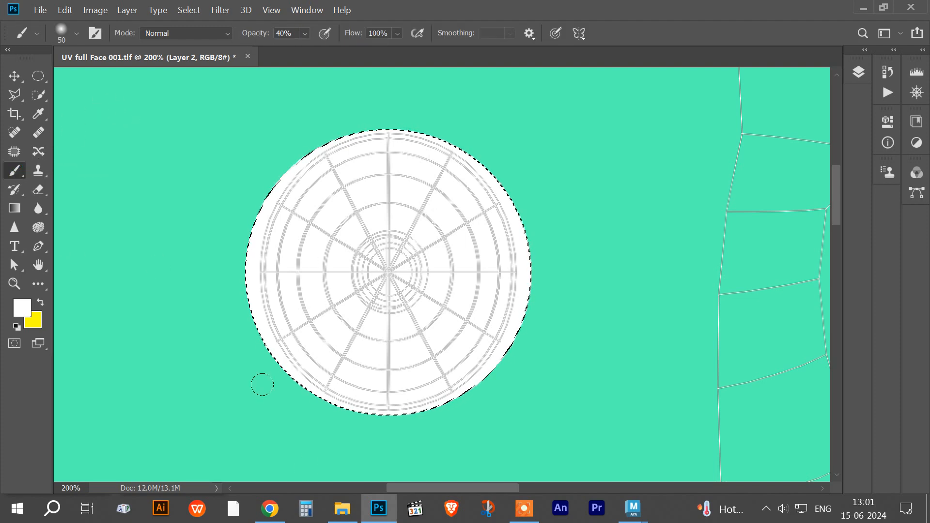
Switch to Chrome and search Google Images for "eye" in a new browser tab
{"action": "left_click", "coordinate": [270, 508]}
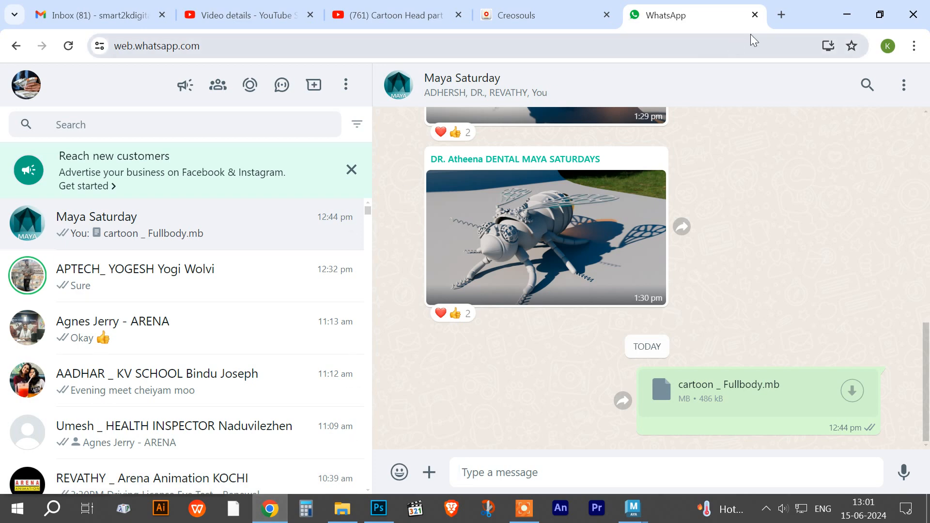
{"action": "left_click", "coordinate": [781, 14]}
{"action": "left_click", "coordinate": [437, 294]}
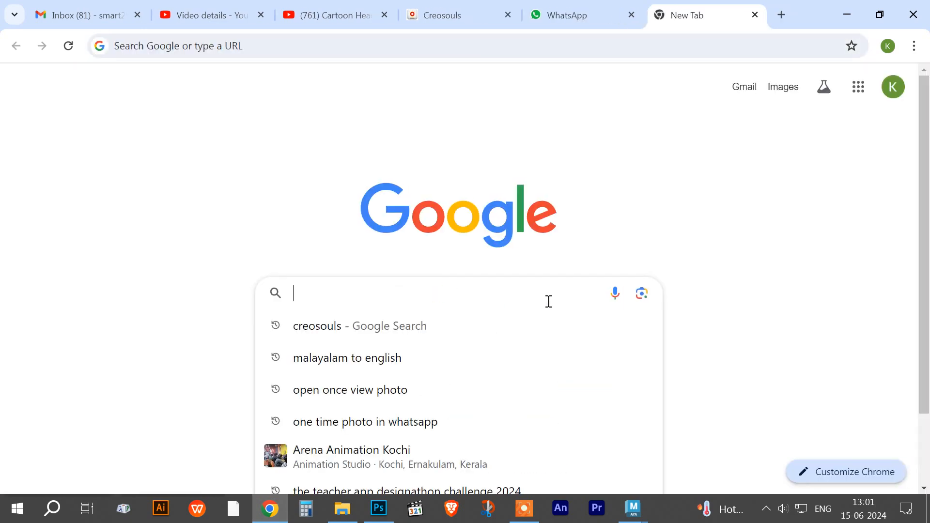
{"action": "type", "text": "eye"}
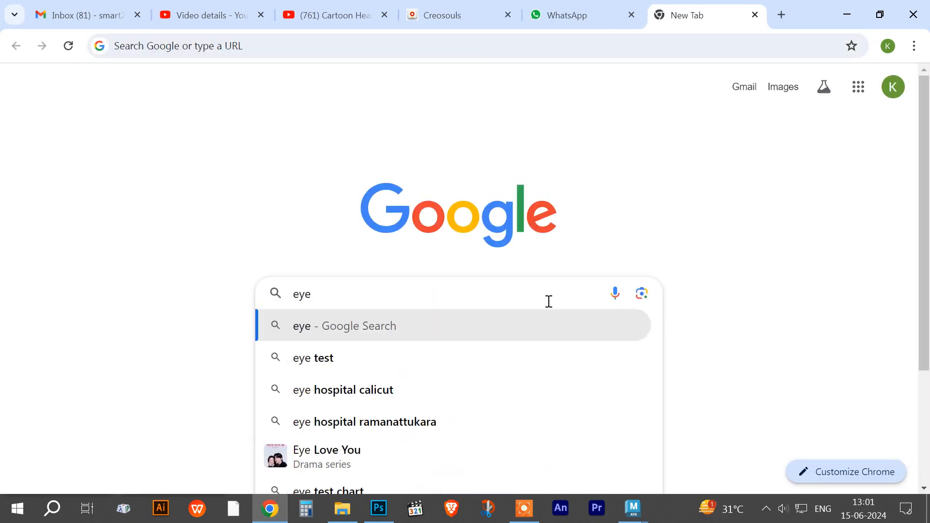
{"action": "key", "text": "Return"}
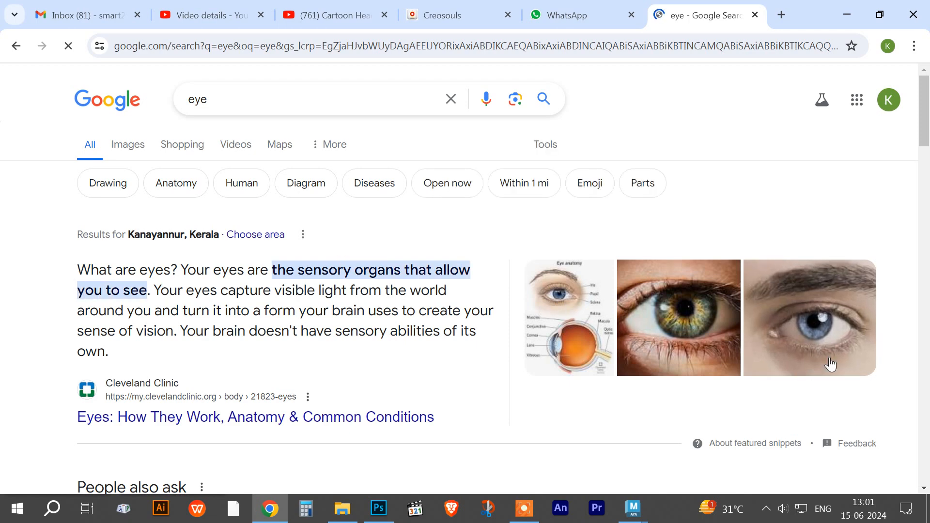
{"action": "left_click", "coordinate": [135, 148]}
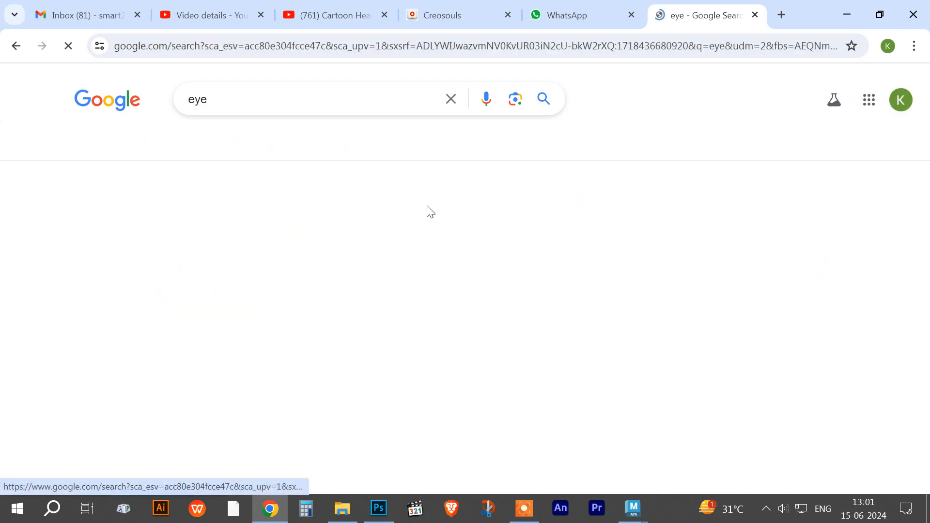
{"action": "scroll", "coordinate": [843, 323], "scroll_direction": "down", "scroll_amount": 2}
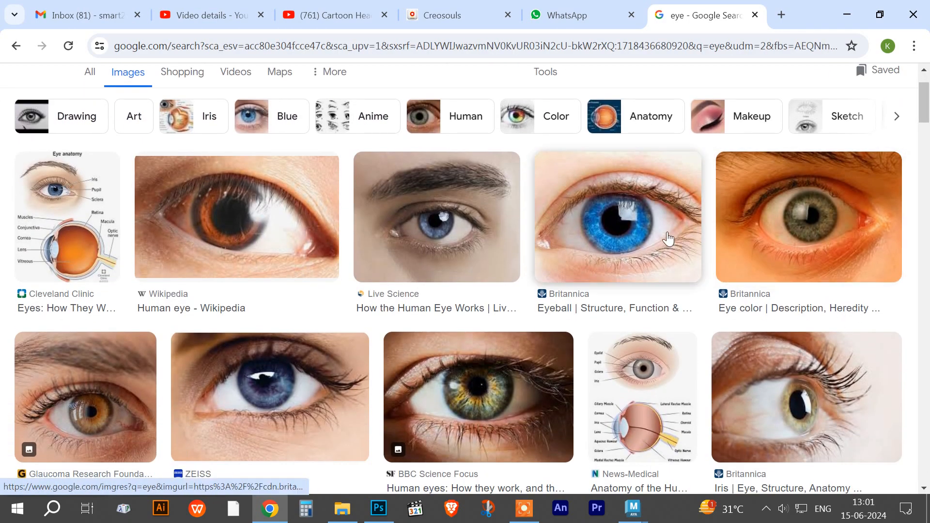
Preview two close-up photos of blue human eyes from the image results and return to Photoshop
{"action": "left_click", "coordinate": [637, 222]}
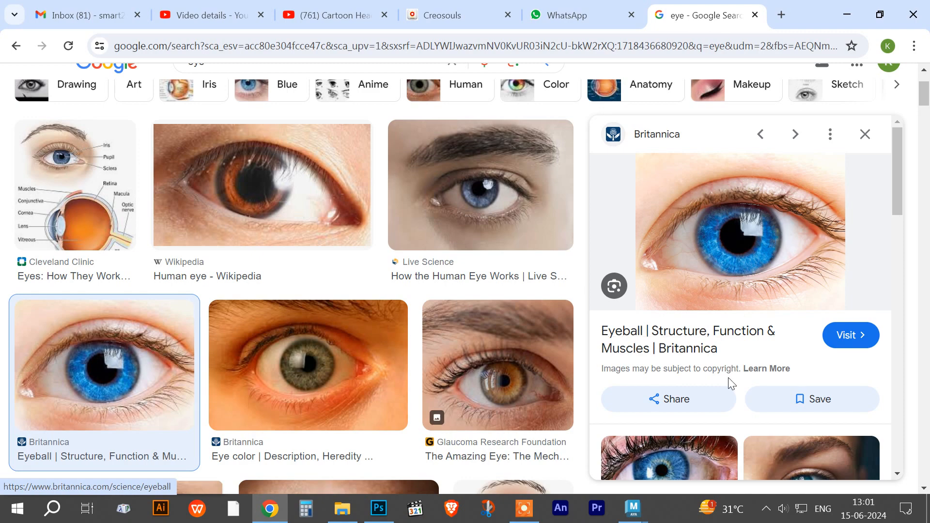
{"action": "scroll", "coordinate": [726, 382], "scroll_direction": "down", "scroll_amount": 3}
{"action": "left_click", "coordinate": [702, 339]}
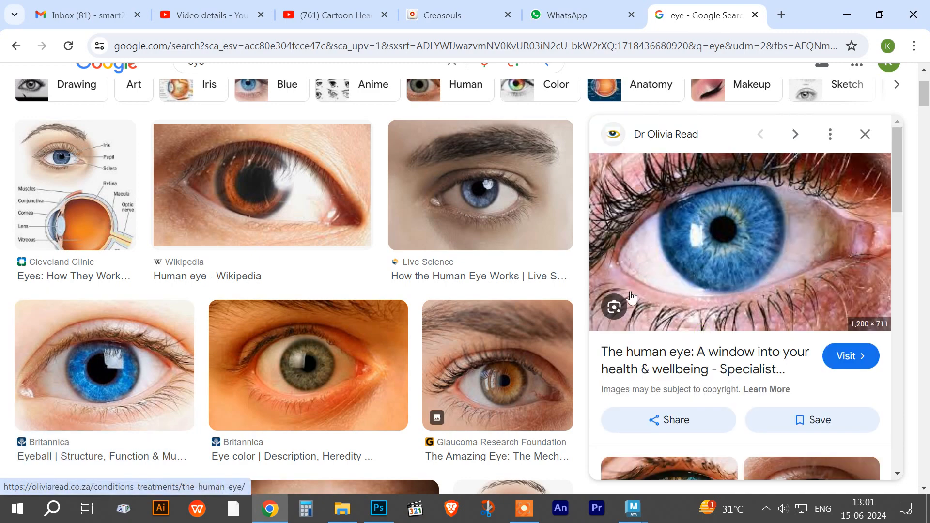
{"action": "left_click", "coordinate": [379, 506]}
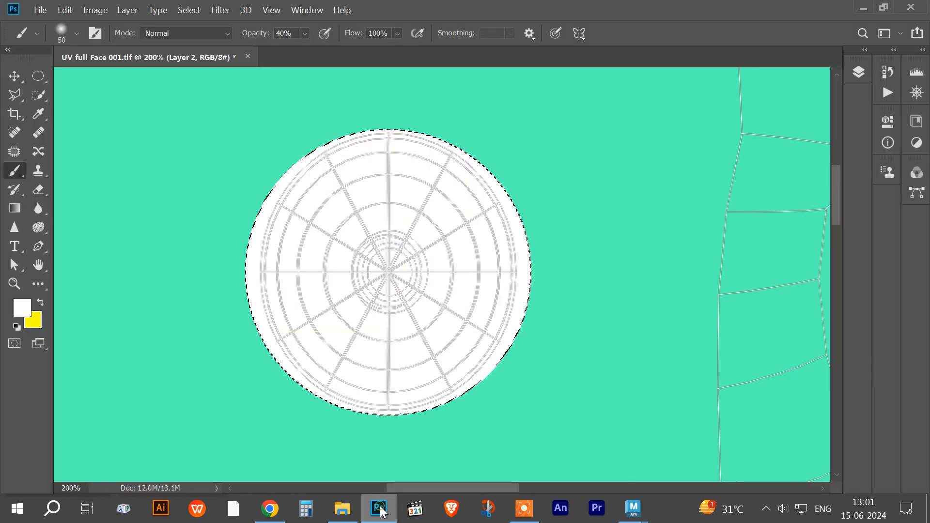
Paint soft pale pink (#fec4ff) shading around the rim of the white eyeball with the 50 px brush at 40% opacity
{"action": "left_click", "coordinate": [22, 308]}
{"action": "left_click_drag", "start_coordinate": [579, 138], "coordinate": [465, 14]}
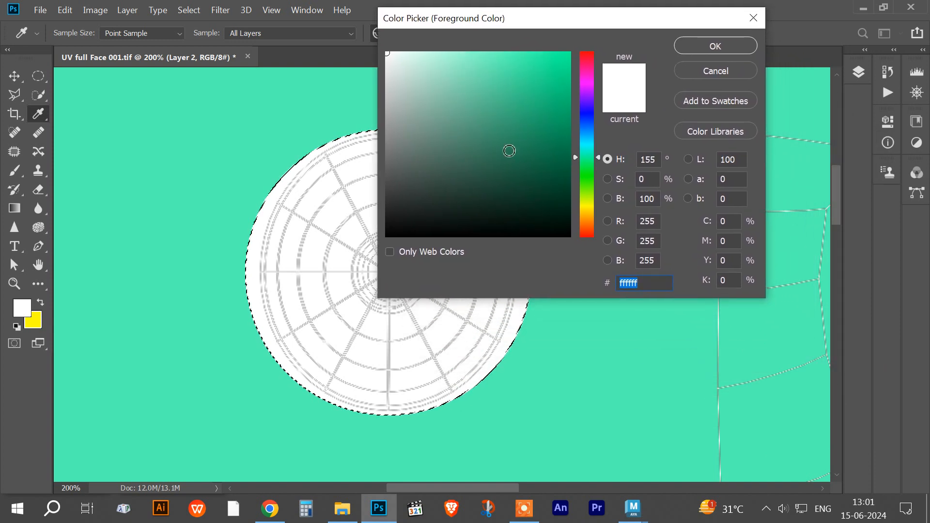
{"action": "left_click", "coordinate": [611, 199]}
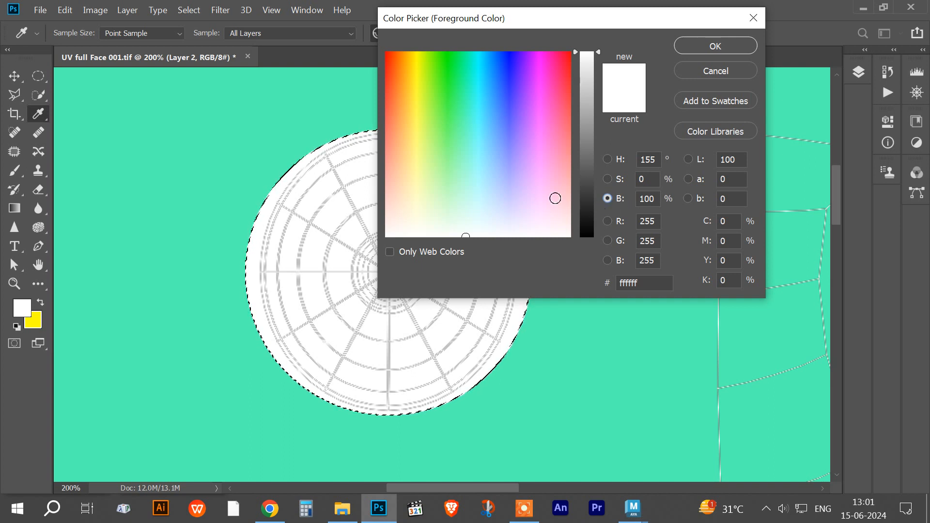
{"action": "mouse_move", "coordinate": [472, 234]}
{"action": "left_mouse_down"}
{"action": "mouse_move", "coordinate": [556, 202]}
{"action": "mouse_move", "coordinate": [550, 190]}
{"action": "left_mouse_up"}
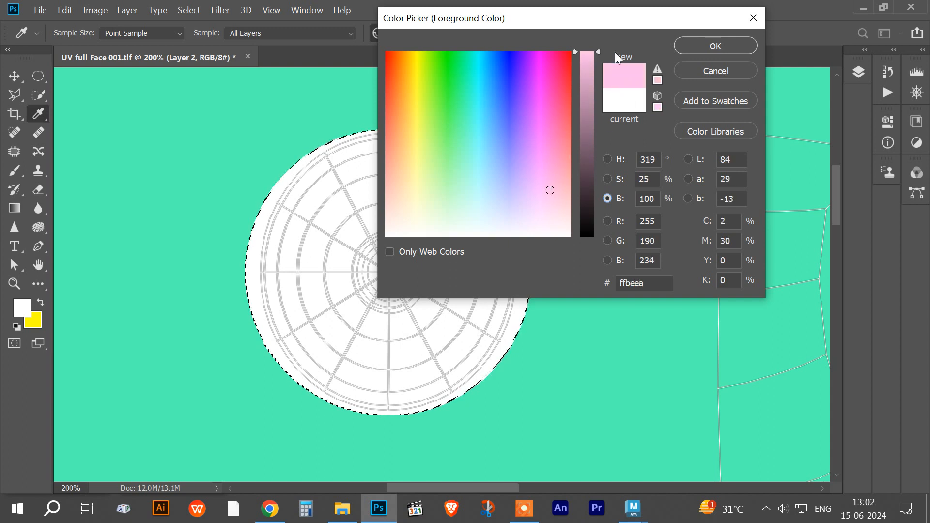
{"action": "left_click_drag", "start_coordinate": [603, 18], "coordinate": [597, 49]}
{"action": "mouse_move", "coordinate": [594, 81]}
{"action": "left_mouse_down"}
{"action": "mouse_move", "coordinate": [594, 146]}
{"action": "mouse_move", "coordinate": [591, 80]}
{"action": "left_mouse_up"}
{"action": "mouse_move", "coordinate": [545, 220]}
{"action": "left_mouse_down"}
{"action": "mouse_move", "coordinate": [541, 235]}
{"action": "mouse_move", "coordinate": [535, 227]}
{"action": "left_mouse_up"}
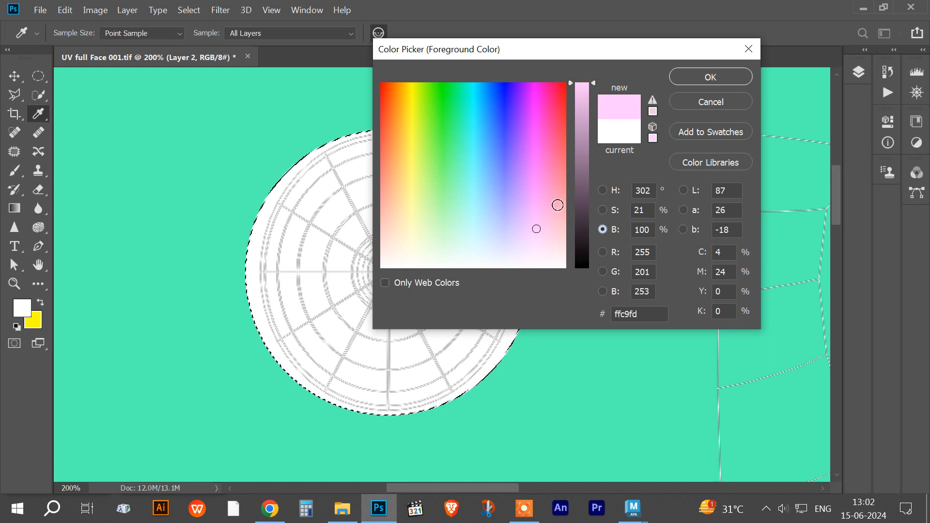
{"action": "left_click_drag", "start_coordinate": [536, 227], "coordinate": [533, 224]}
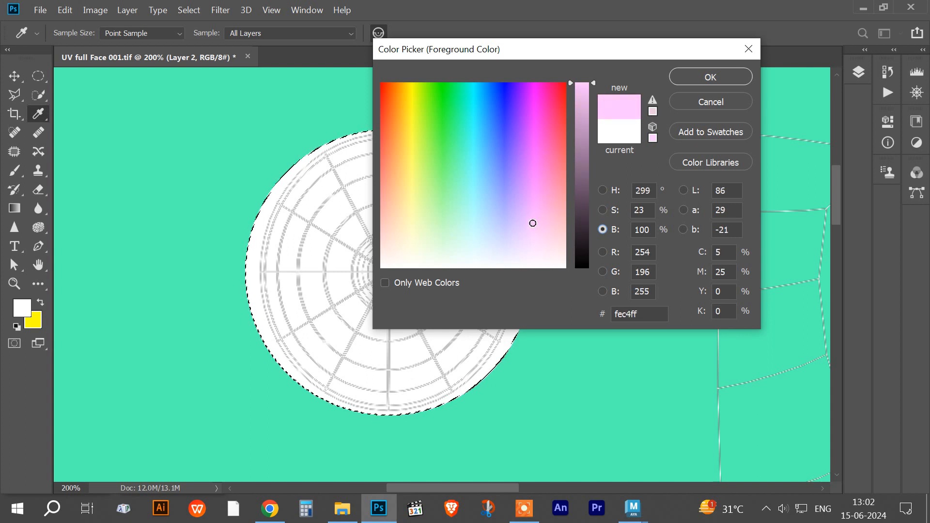
{"action": "left_click", "coordinate": [687, 76]}
{"action": "key", "text": "b"}
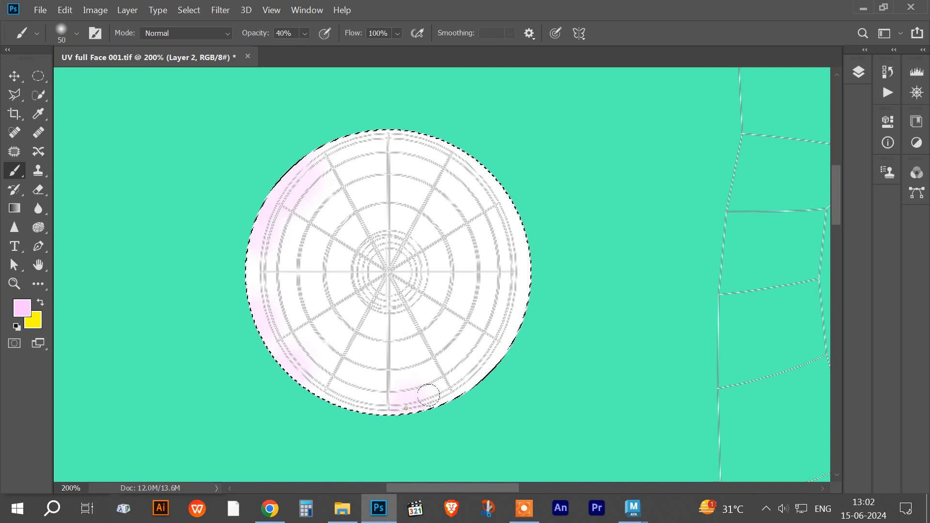
{"action": "mouse_move", "coordinate": [512, 287]}
{"action": "left_mouse_down"}
{"action": "mouse_move", "coordinate": [513, 248]}
{"action": "mouse_move", "coordinate": [481, 176]}
{"action": "left_mouse_up"}
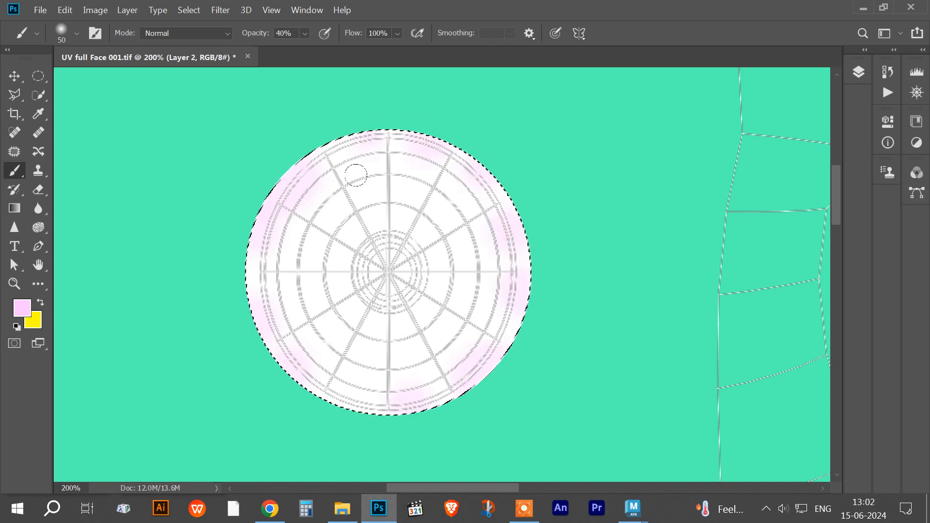
Switch the brush to the textured 50 px tip with a 14° angle and 3% spacing
{"action": "left_click", "coordinate": [76, 38]}
{"action": "left_click", "coordinate": [76, 38]}
{"action": "left_click", "coordinate": [95, 34]}
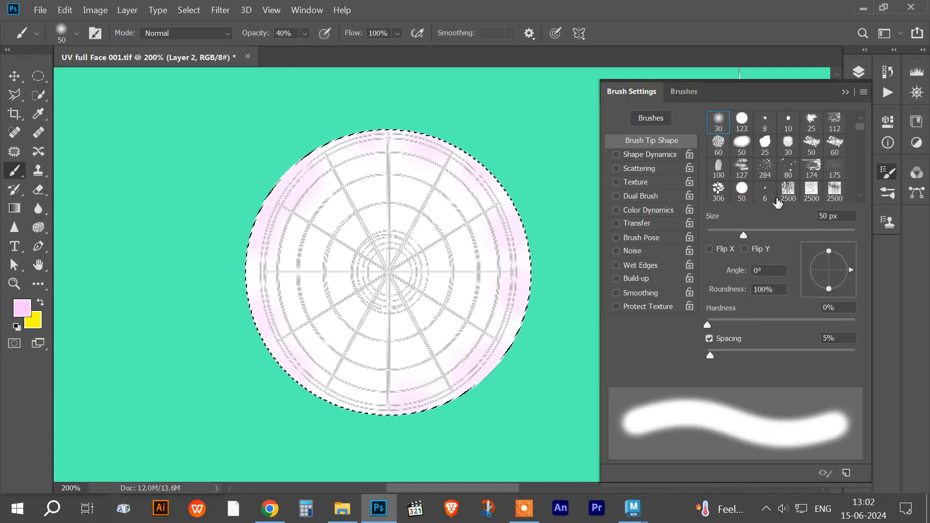
{"action": "left_click", "coordinate": [809, 146]}
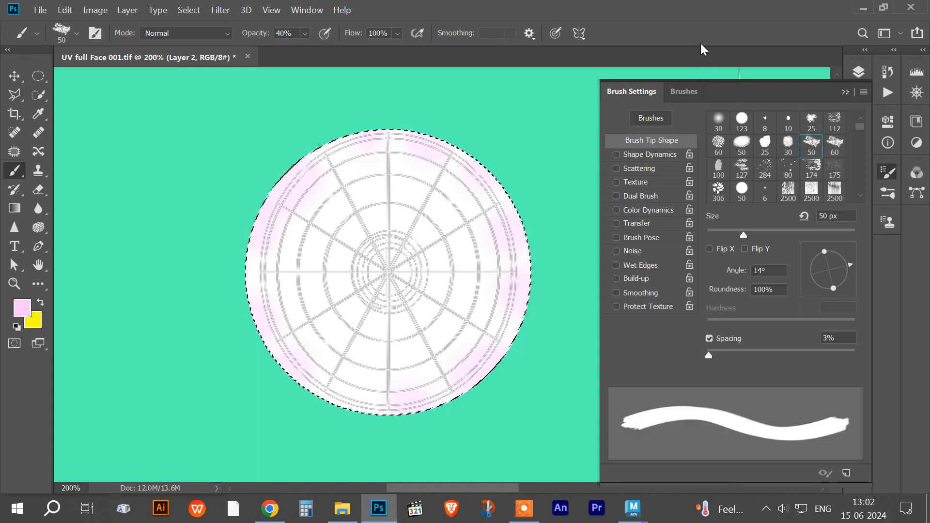
{"action": "key", "text": "F5"}
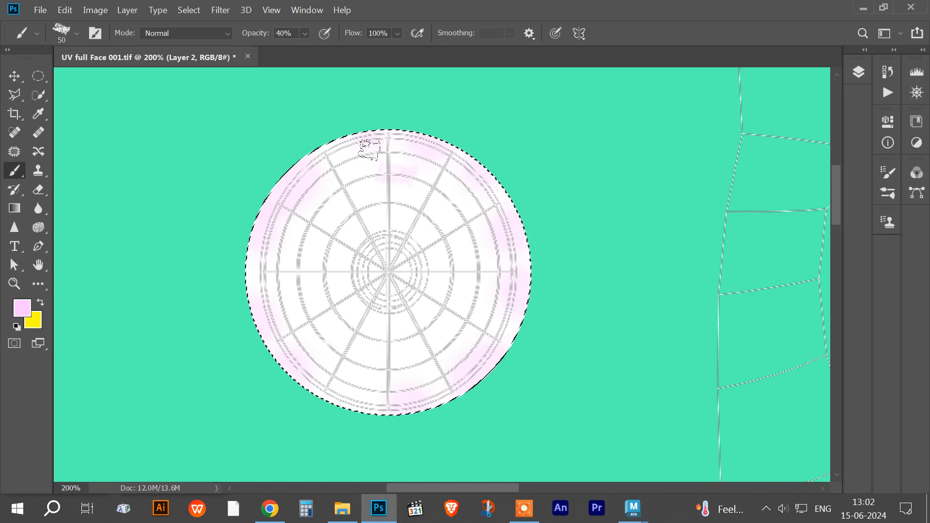
Dab faint pink patches over the eyeball with the textured brush, lowering its opacity to 15% and finally to 10%
{"action": "left_click", "coordinate": [305, 33]}
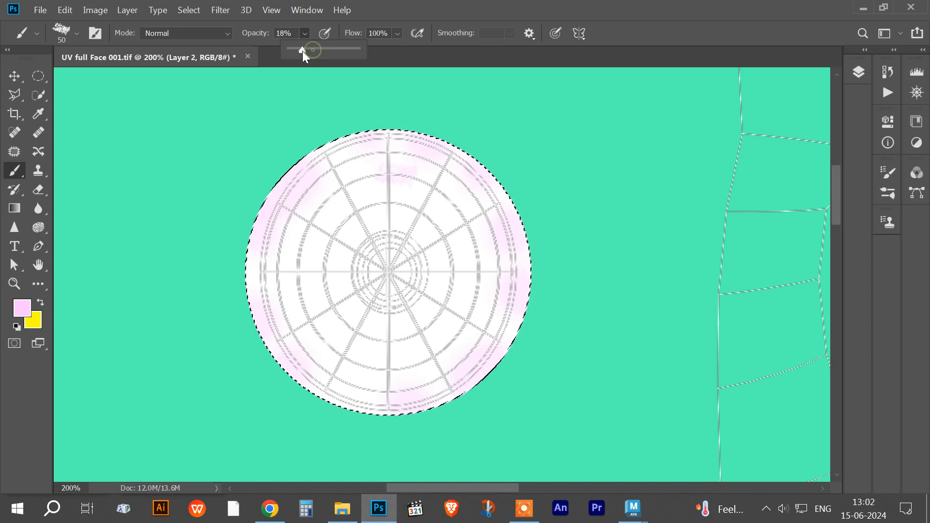
{"action": "left_click_drag", "start_coordinate": [302, 51], "coordinate": [300, 51]}
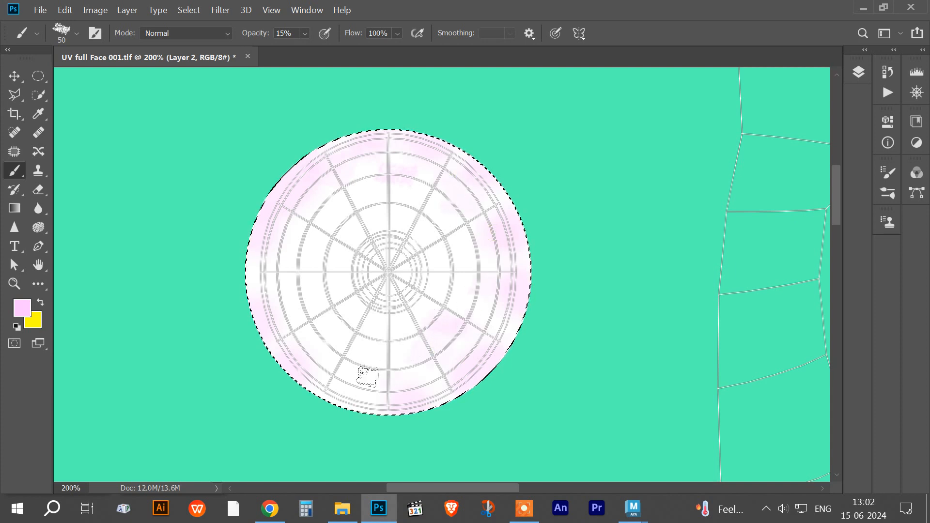
{"action": "left_click", "coordinate": [304, 36]}
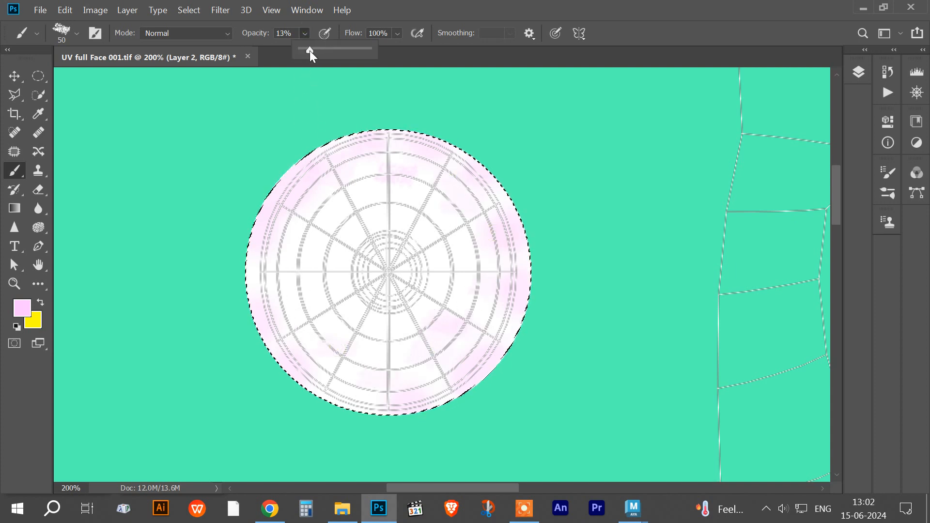
{"action": "left_click_drag", "start_coordinate": [310, 50], "coordinate": [307, 52]}
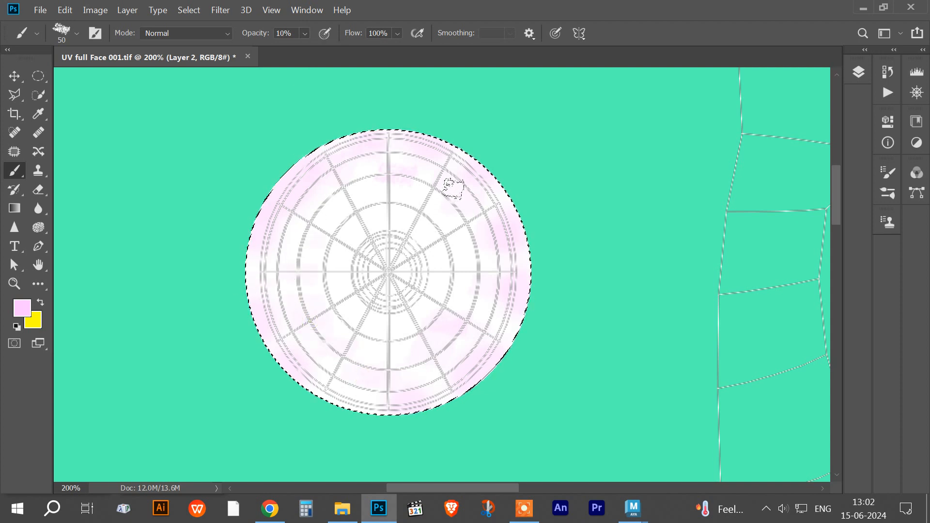
Change the foreground colour to lavender #dbc0ff and brush faint patches around the eyeball's outer area at 10% opacity
{"action": "left_click", "coordinate": [25, 309]}
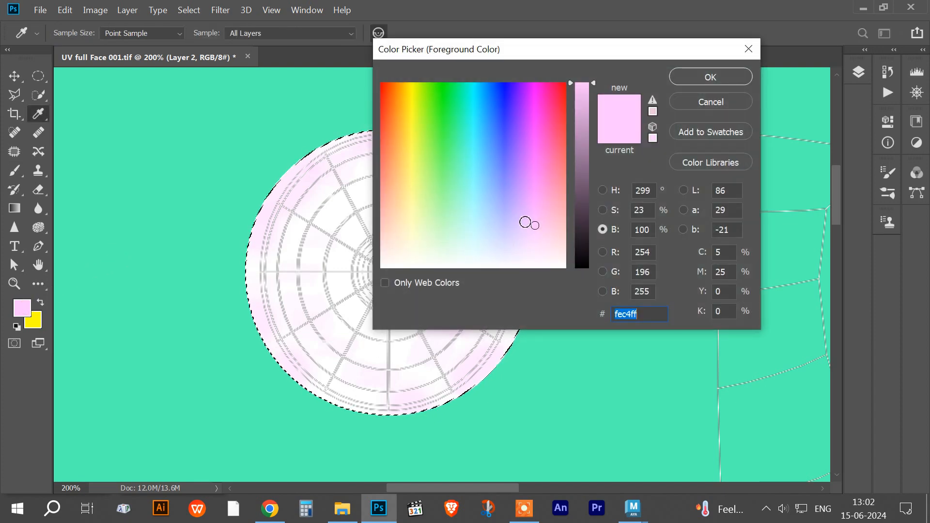
{"action": "left_click_drag", "start_coordinate": [525, 219], "coordinate": [515, 220]}
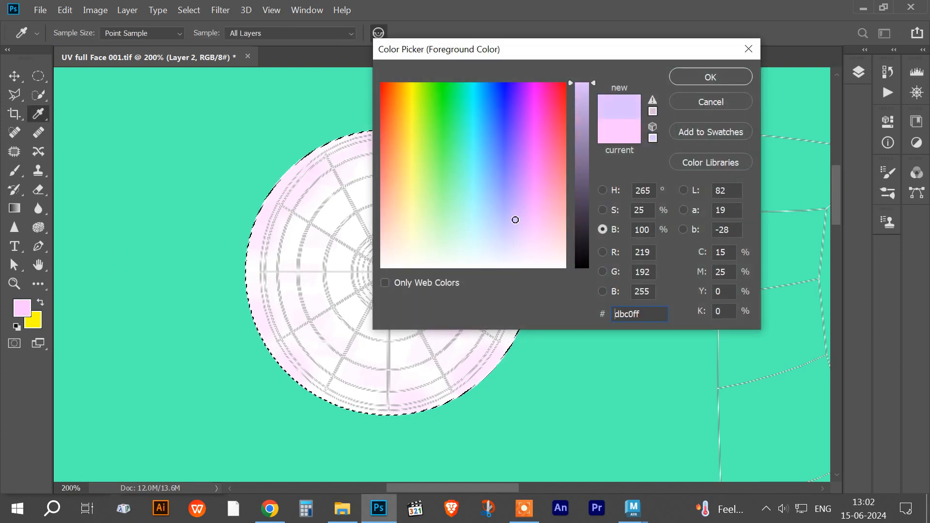
{"action": "left_click", "coordinate": [673, 78]}
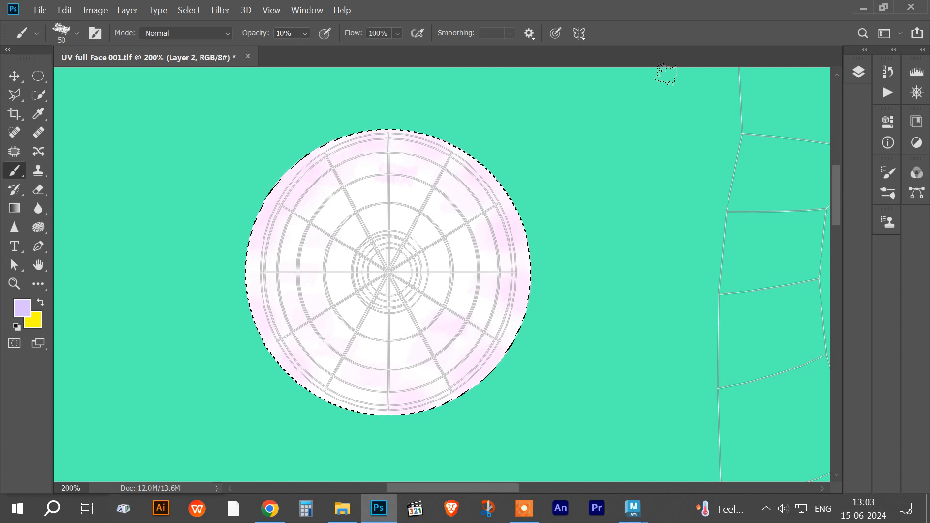
{"action": "left_click_drag", "start_coordinate": [463, 163], "coordinate": [528, 230]}
{"action": "left_click_drag", "start_coordinate": [518, 272], "coordinate": [520, 301]}
{"action": "left_click_drag", "start_coordinate": [521, 328], "coordinate": [505, 332]}
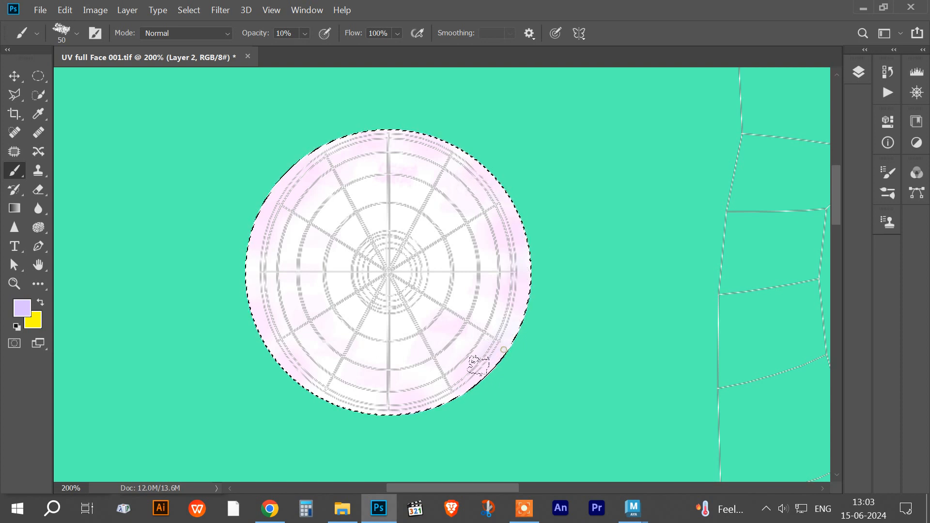
{"action": "mouse_move", "coordinate": [433, 385]}
{"action": "left_mouse_down"}
{"action": "mouse_move", "coordinate": [399, 370]}
{"action": "mouse_move", "coordinate": [332, 389]}
{"action": "mouse_move", "coordinate": [313, 384]}
{"action": "mouse_move", "coordinate": [322, 391]}
{"action": "left_mouse_up"}
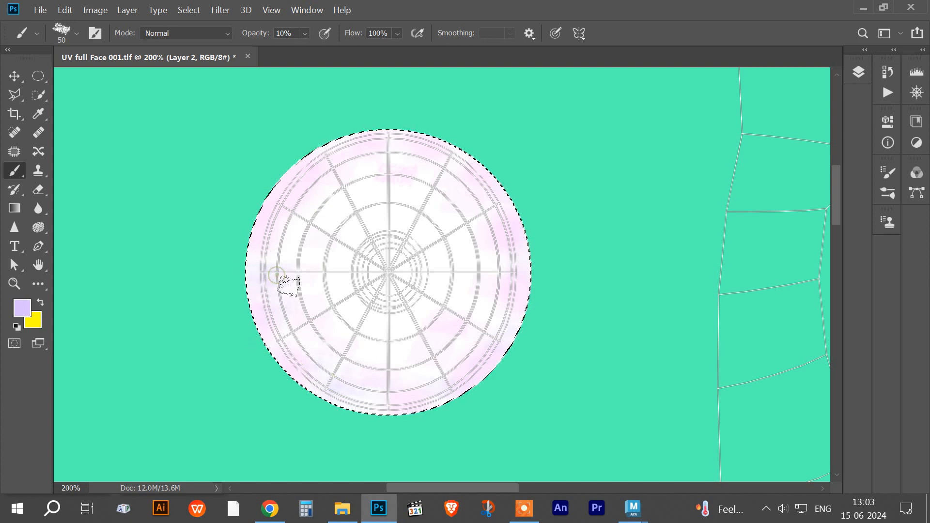
Brush rosy pink (#ffc4e1) patches around the eyeball's outer area with the opacity raised to 30%
{"action": "left_click", "coordinate": [21, 308]}
{"action": "mouse_move", "coordinate": [519, 222]}
{"action": "left_mouse_down"}
{"action": "mouse_move", "coordinate": [509, 220]}
{"action": "mouse_move", "coordinate": [526, 208]}
{"action": "mouse_move", "coordinate": [548, 223]}
{"action": "left_mouse_up"}
{"action": "left_click", "coordinate": [693, 79]}
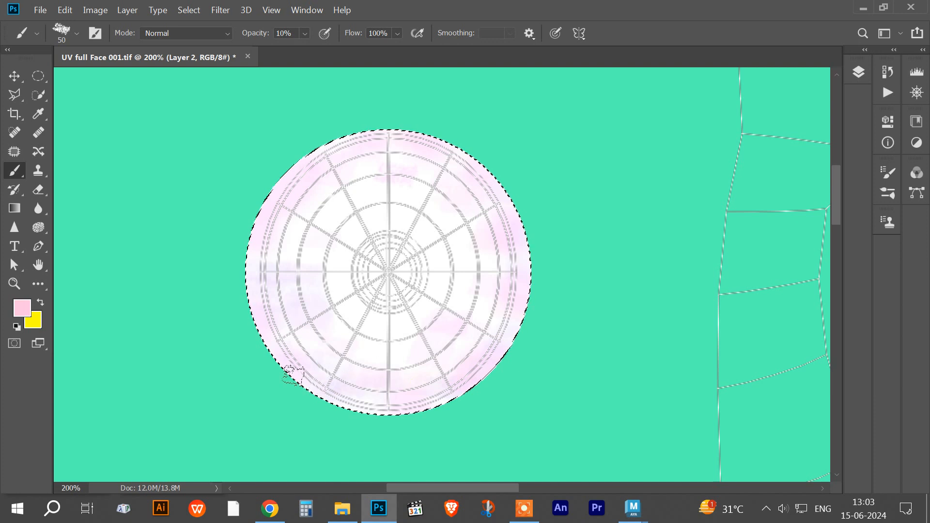
{"action": "left_click", "coordinate": [305, 32]}
{"action": "left_click_drag", "start_coordinate": [304, 51], "coordinate": [324, 49]}
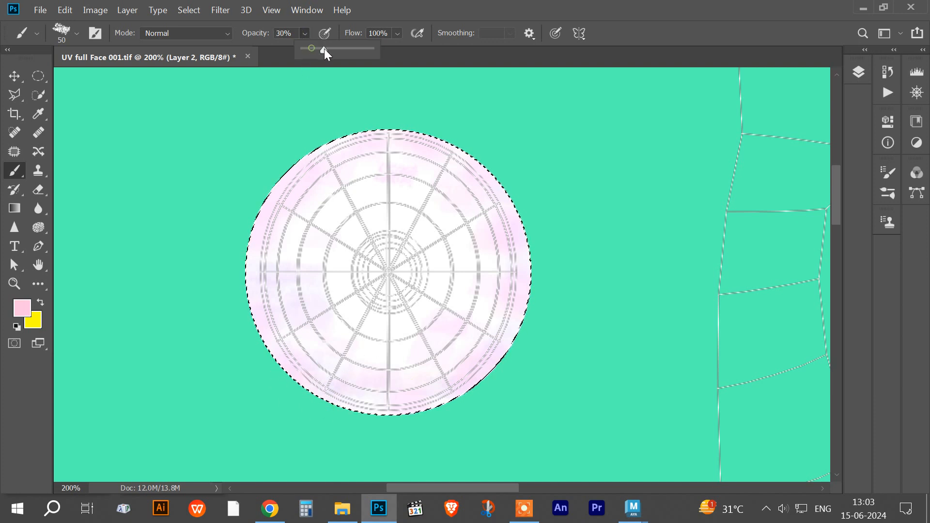
{"action": "mouse_move", "coordinate": [288, 161]}
{"action": "left_mouse_down"}
{"action": "mouse_move", "coordinate": [308, 152]}
{"action": "mouse_move", "coordinate": [330, 166]}
{"action": "left_mouse_up"}
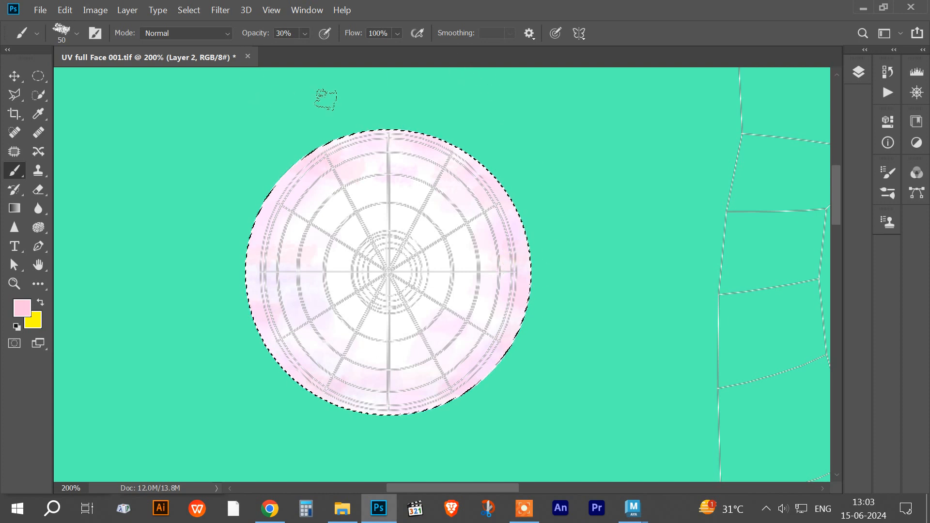
Add a new empty layer directly above Layer 2
{"action": "left_click", "coordinate": [858, 74]}
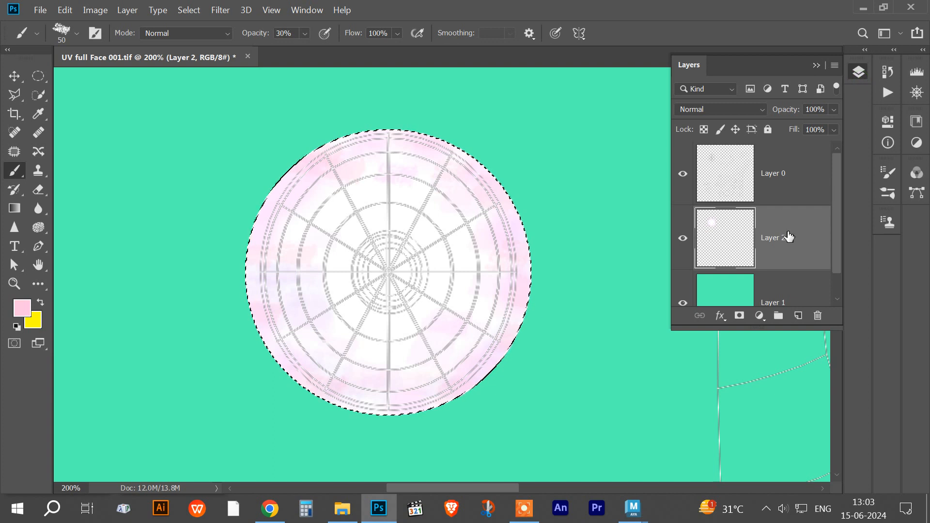
{"action": "left_click", "coordinate": [798, 316]}
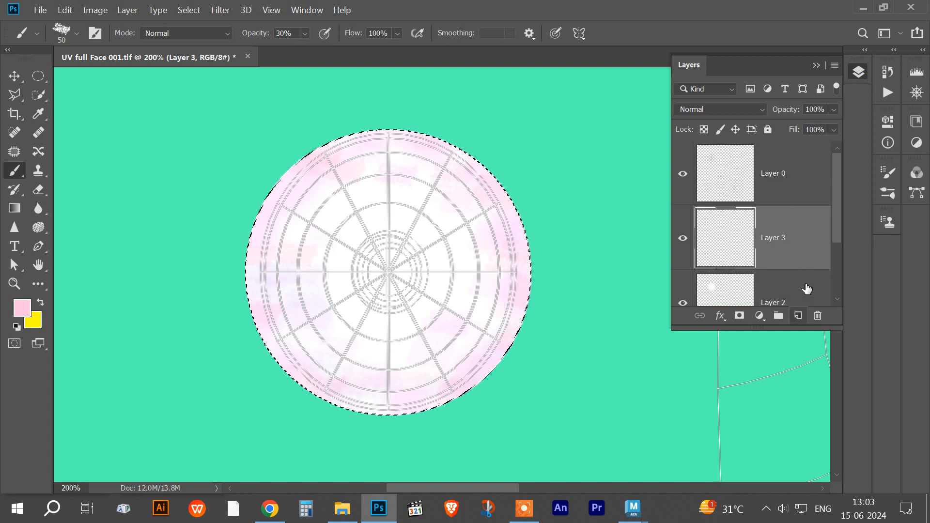
{"action": "left_click", "coordinate": [816, 65]}
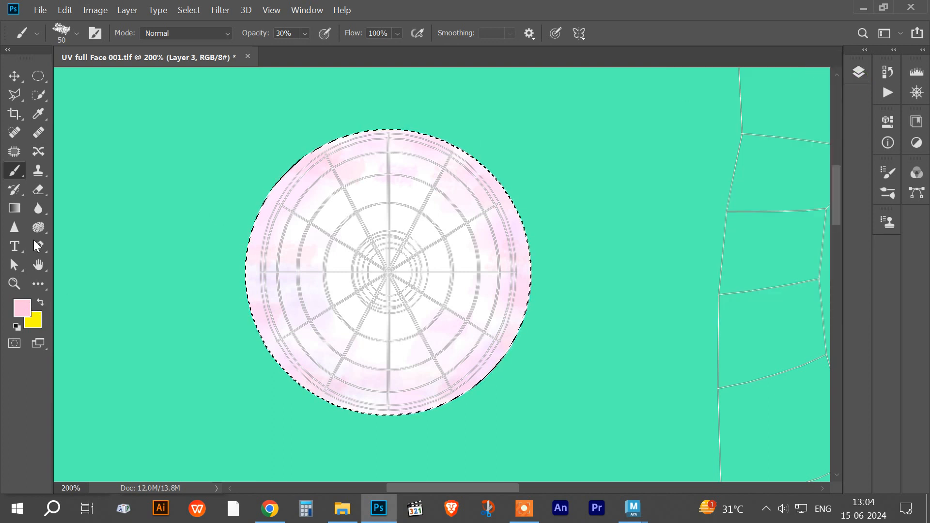
Switch the brush to the 6 px round tip with 0% hardness and 25% spacing
{"action": "left_click", "coordinate": [77, 34]}
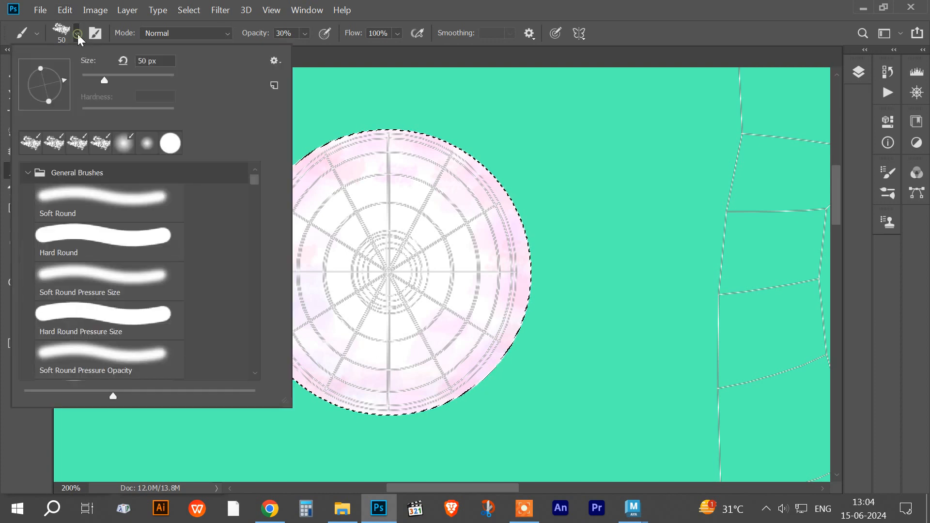
{"action": "left_click", "coordinate": [77, 34]}
{"action": "left_click", "coordinate": [96, 33]}
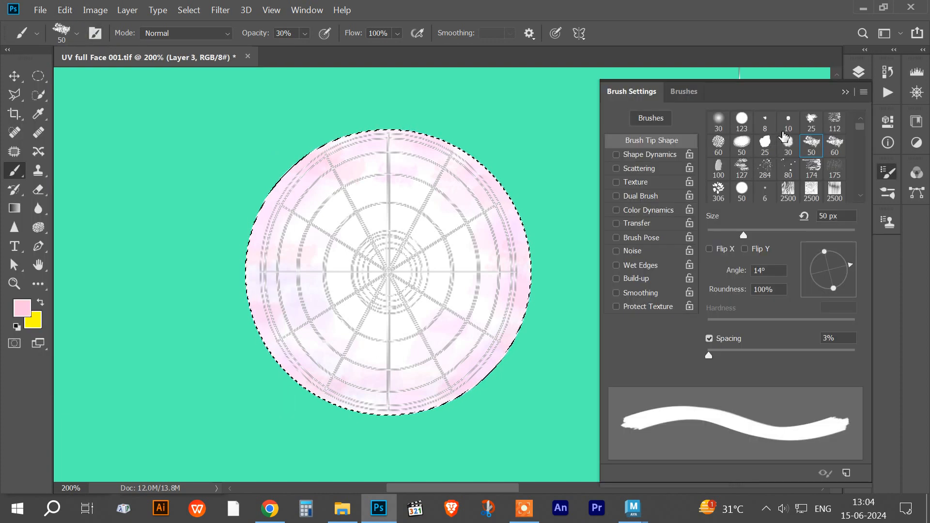
{"action": "left_click", "coordinate": [764, 191]}
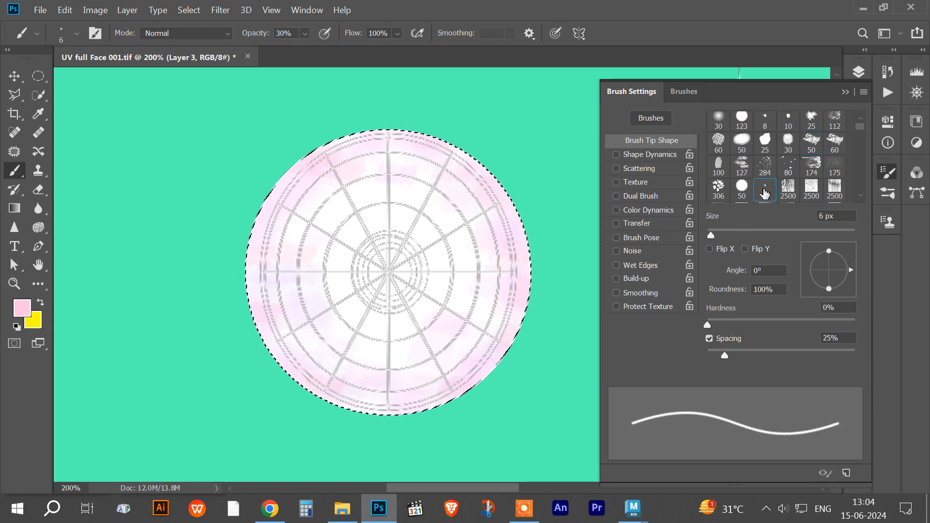
{"action": "left_click", "coordinate": [845, 91]}
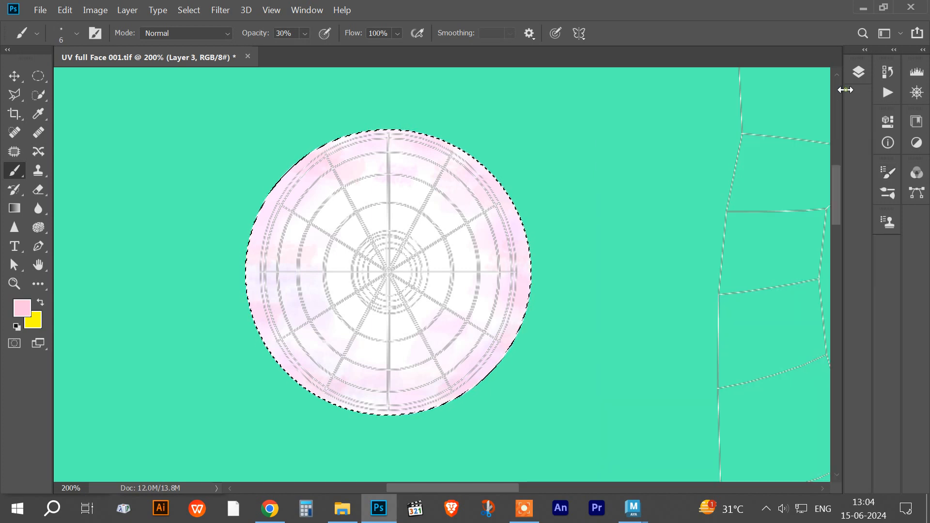
Set the foreground colour to a slightly stronger magenta-tinted pink and return to the Brush tool
{"action": "left_click", "coordinate": [21, 309]}
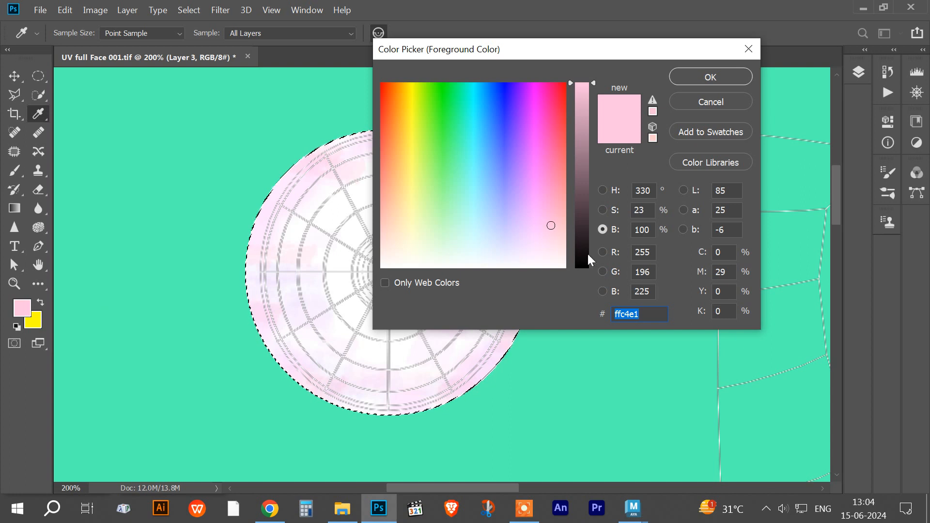
{"action": "left_click_drag", "start_coordinate": [548, 224], "coordinate": [533, 214]}
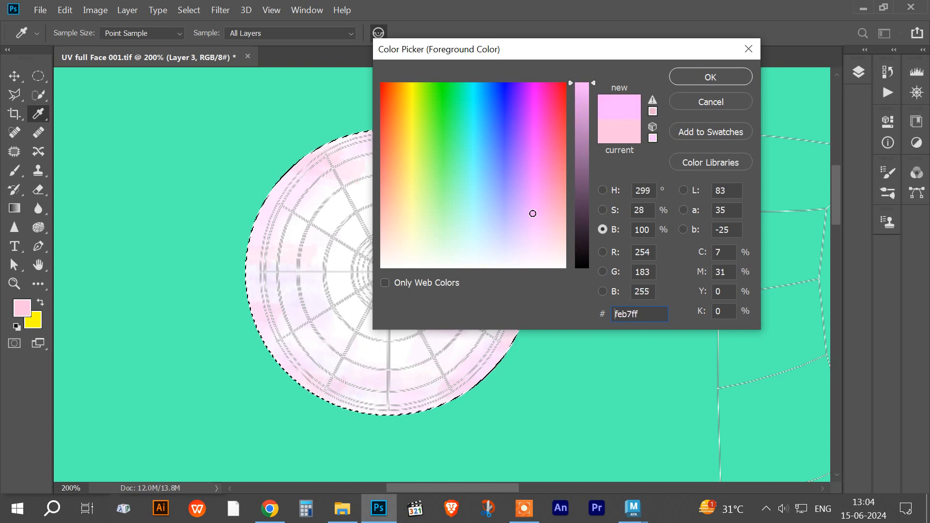
{"action": "left_click_drag", "start_coordinate": [533, 213], "coordinate": [532, 212]}
{"action": "left_click", "coordinate": [696, 79]}
{"action": "key", "text": "b"}
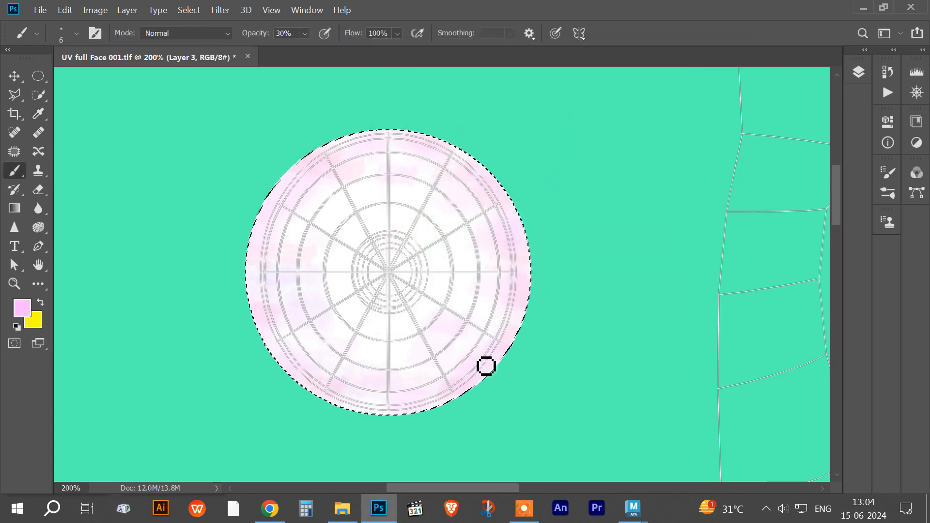
Zoom in to 500% on the eyeball's lower-right edge and reduce the brush size to 1 px
{"action": "key", "text": "ctrl+plus"}
{"action": "key", "text": "ctrl+plus"}
{"action": "key", "text": "ctrl+plus"}
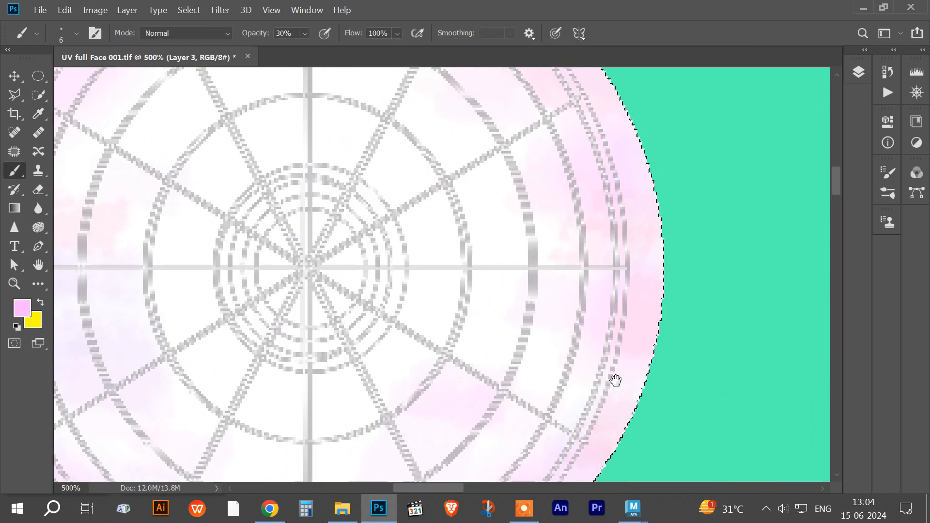
{"action": "left_click_drag", "start_coordinate": [614, 380], "coordinate": [521, 307]}
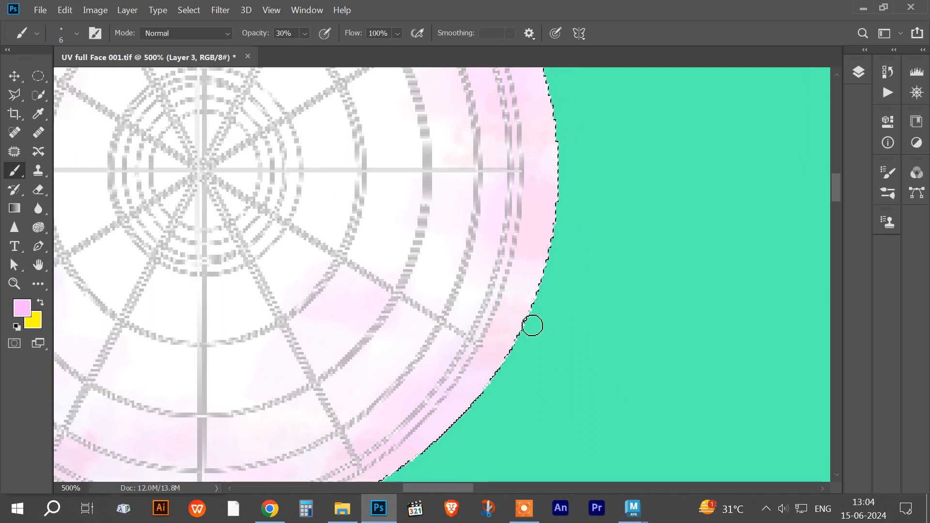
{"action": "key", "text": "bracketleft"}
{"action": "key", "text": "bracketleft"}
{"action": "key", "text": "bracketleft"}
{"action": "key", "text": "bracketleft"}
{"action": "key", "text": "bracketleft"}
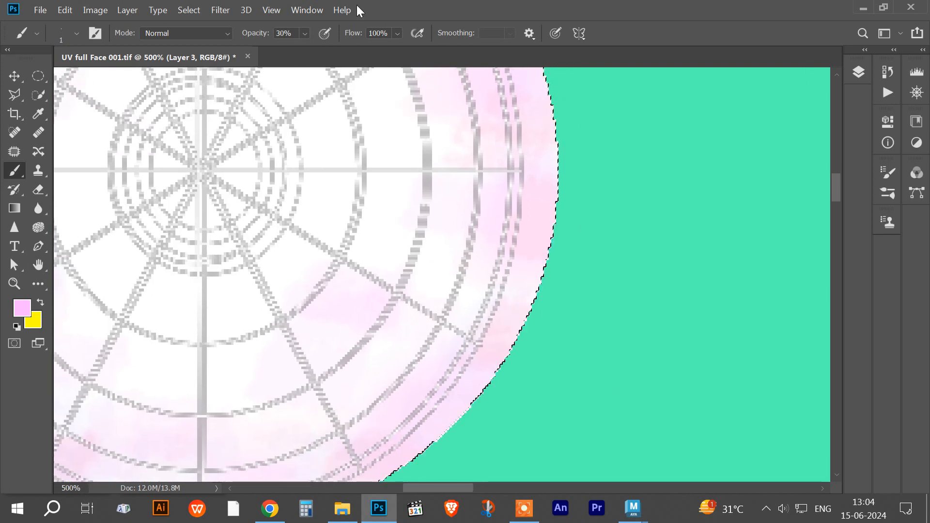
With the brush at 64% opacity, paint a thin wavy pink vein from the eyeball's lower-right edge inward towards the centre
{"action": "left_click", "coordinate": [304, 33]}
{"action": "left_click_drag", "start_coordinate": [306, 48], "coordinate": [324, 48]}
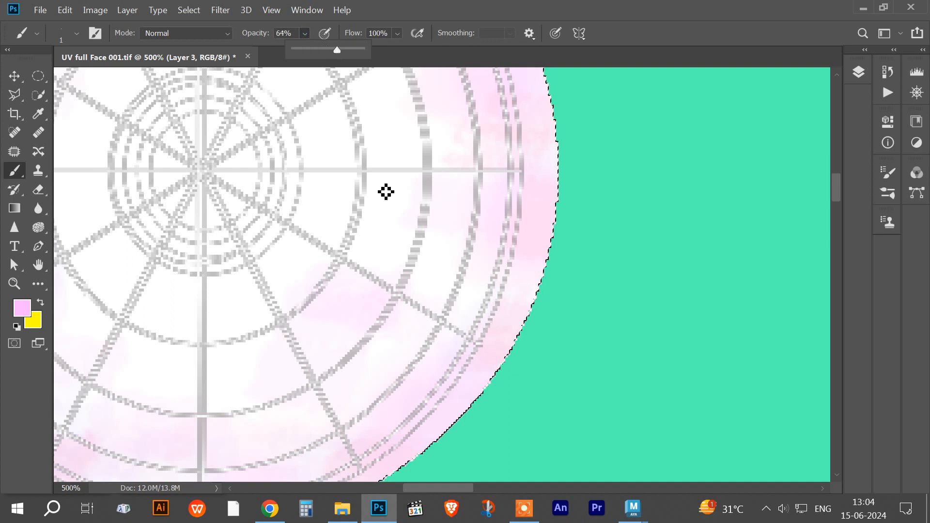
{"action": "left_click", "coordinate": [536, 299]}
{"action": "left_click_drag", "start_coordinate": [516, 299], "coordinate": [472, 268]}
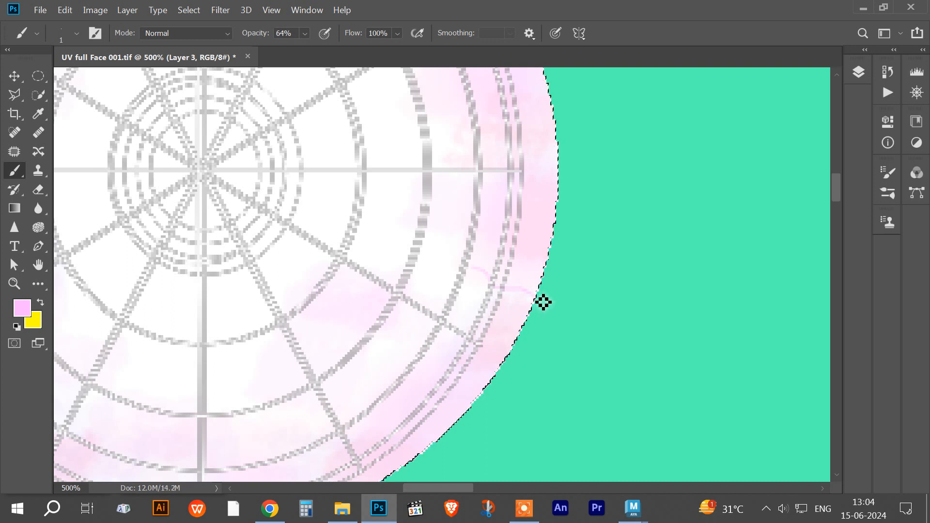
{"action": "left_click_drag", "start_coordinate": [509, 296], "coordinate": [360, 221]}
Lower the brush opacity to 18% and paint faint pink branches spreading from the inner end of the vein
{"action": "left_click", "coordinate": [305, 34]}
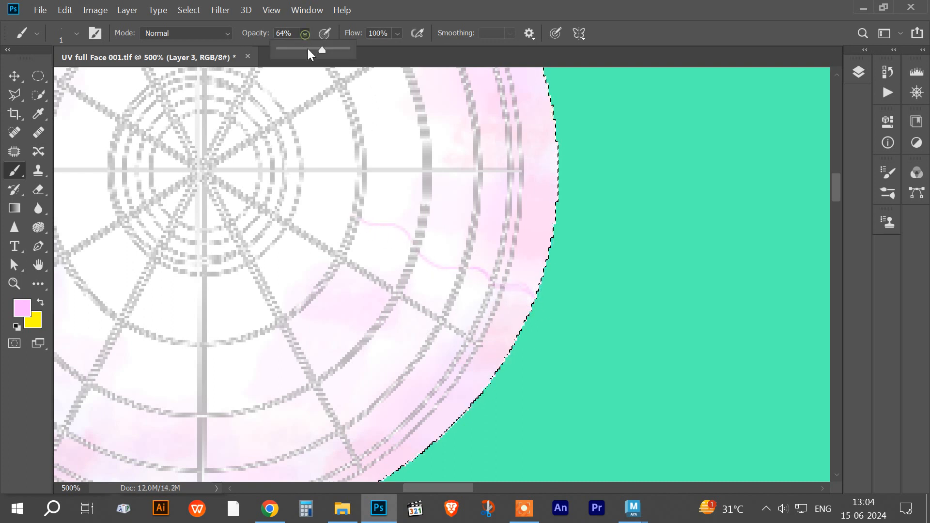
{"action": "left_click_drag", "start_coordinate": [313, 50], "coordinate": [292, 51]}
{"action": "left_click", "coordinate": [377, 220]}
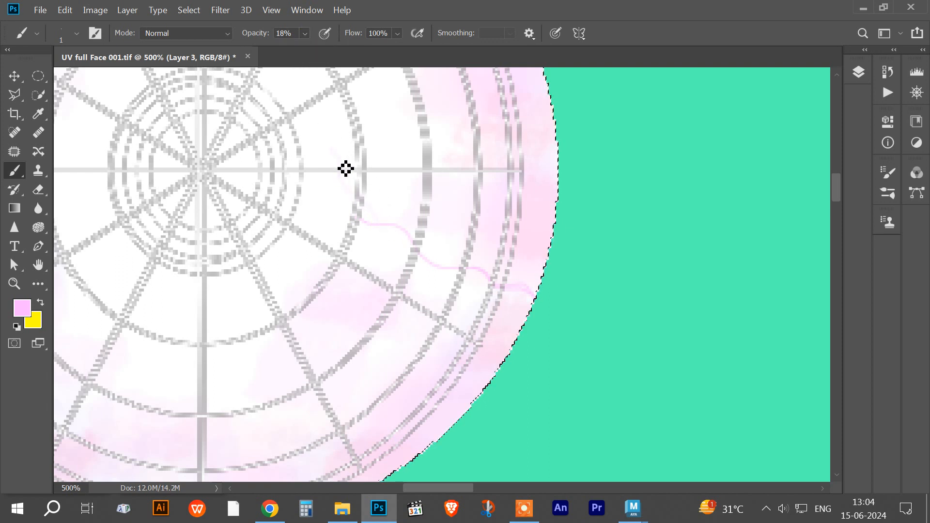
{"action": "left_click_drag", "start_coordinate": [329, 163], "coordinate": [314, 148]}
{"action": "mouse_move", "coordinate": [360, 220]}
{"action": "left_mouse_down"}
{"action": "mouse_move", "coordinate": [328, 218]}
{"action": "mouse_move", "coordinate": [316, 203]}
{"action": "left_mouse_up"}
{"action": "left_click", "coordinate": [856, 74]}
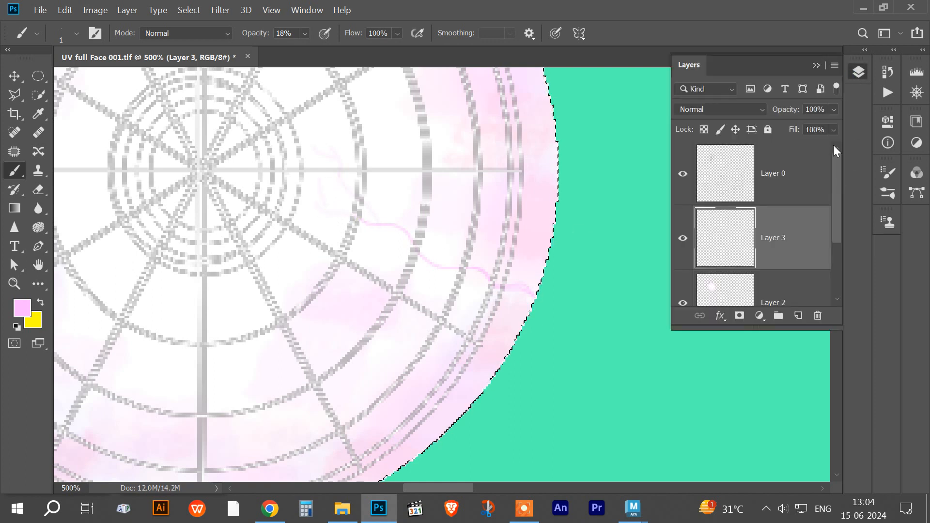
{"action": "left_click", "coordinate": [815, 64]}
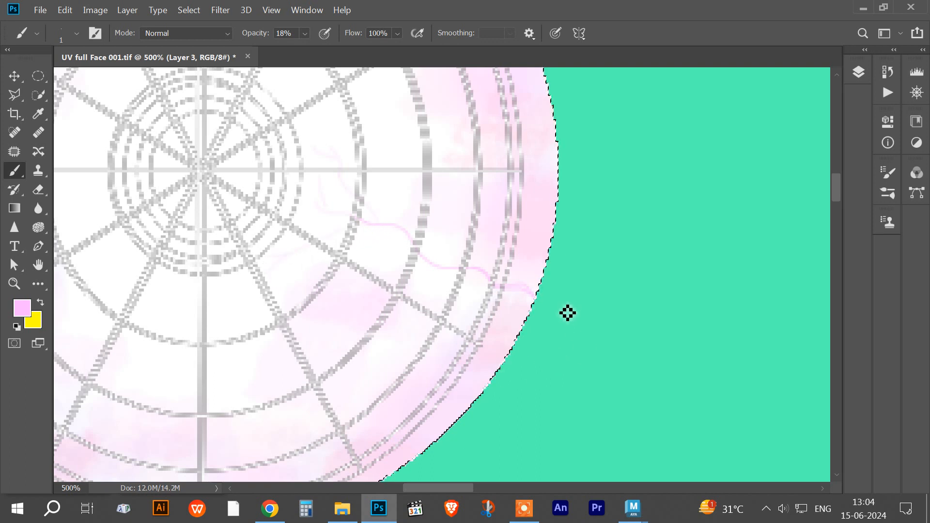
Raise the brush opacity to 36% and add more fine pink side branches along the middle and outer part of the vein
{"action": "left_click", "coordinate": [305, 33]}
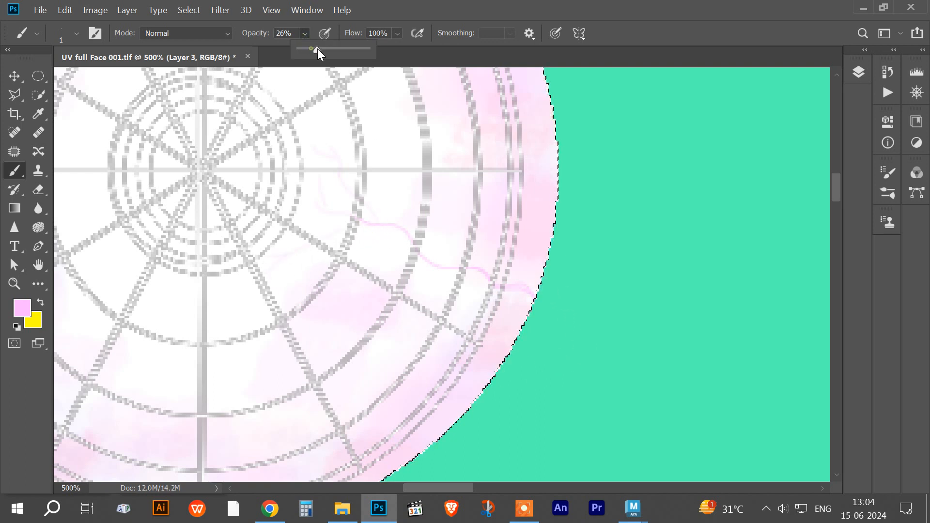
{"action": "mouse_move", "coordinate": [480, 269]}
{"action": "left_mouse_down"}
{"action": "mouse_move", "coordinate": [423, 157]}
{"action": "mouse_move", "coordinate": [407, 160]}
{"action": "mouse_move", "coordinate": [460, 296]}
{"action": "mouse_move", "coordinate": [471, 292]}
{"action": "mouse_move", "coordinate": [462, 278]}
{"action": "mouse_move", "coordinate": [372, 288]}
{"action": "mouse_move", "coordinate": [394, 291]}
{"action": "mouse_move", "coordinate": [367, 272]}
{"action": "left_mouse_up"}
{"action": "left_click_drag", "start_coordinate": [495, 282], "coordinate": [424, 311]}
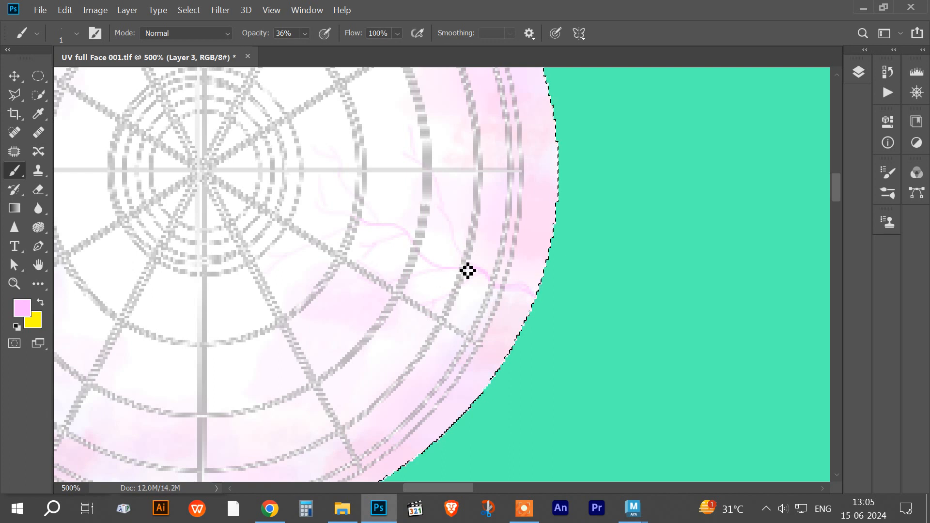
{"action": "left_click", "coordinate": [858, 72]}
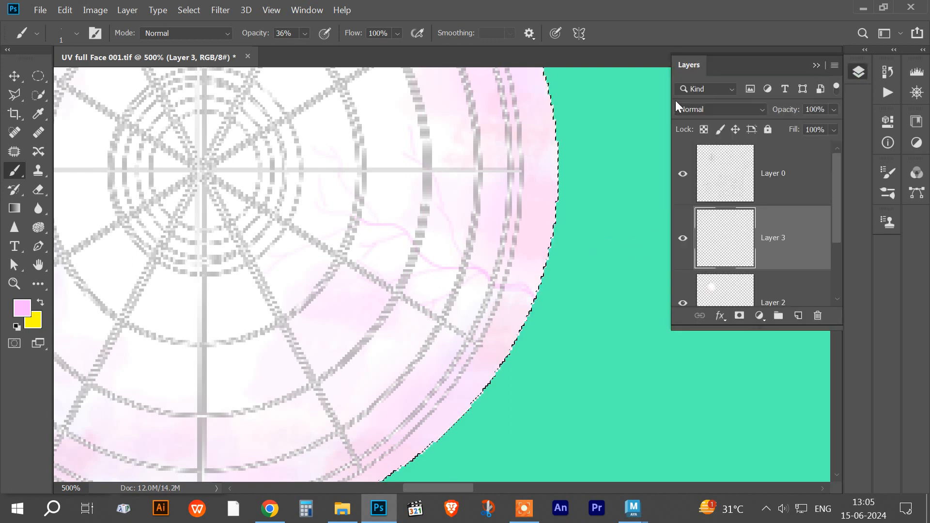
{"action": "left_click", "coordinate": [815, 65]}
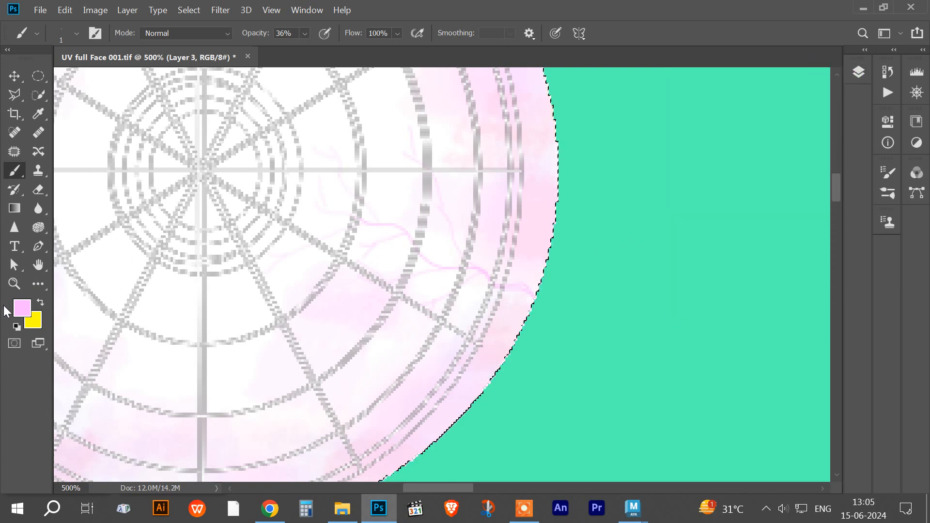
Change the foreground colour to a light lavender and return to the Brush tool
{"action": "key", "text": "i"}
{"action": "left_click", "coordinate": [28, 303]}
{"action": "left_click_drag", "start_coordinate": [530, 218], "coordinate": [515, 200]}
{"action": "left_click", "coordinate": [693, 81]}
{"action": "key", "text": "b"}
Paint a lavender vein from the eyeball's lower edge up towards the centre, thickening its lower part with a 3 px brush at 51% opacity
{"action": "left_click_drag", "start_coordinate": [417, 392], "coordinate": [595, 260]}
{"action": "mouse_move", "coordinate": [557, 396]}
{"action": "left_mouse_down"}
{"action": "mouse_move", "coordinate": [528, 309]}
{"action": "mouse_move", "coordinate": [462, 264]}
{"action": "mouse_move", "coordinate": [438, 228]}
{"action": "left_mouse_up"}
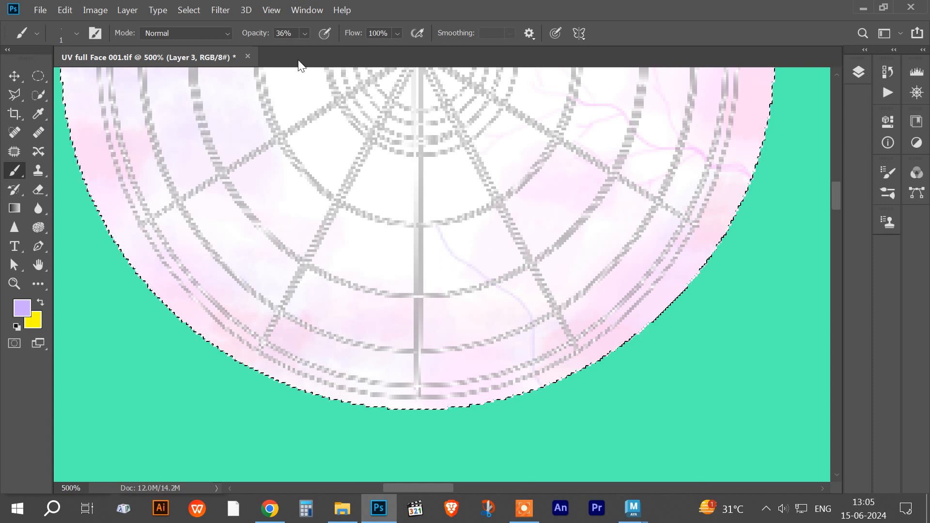
{"action": "left_click", "coordinate": [306, 33]}
{"action": "left_click_drag", "start_coordinate": [316, 51], "coordinate": [327, 51]}
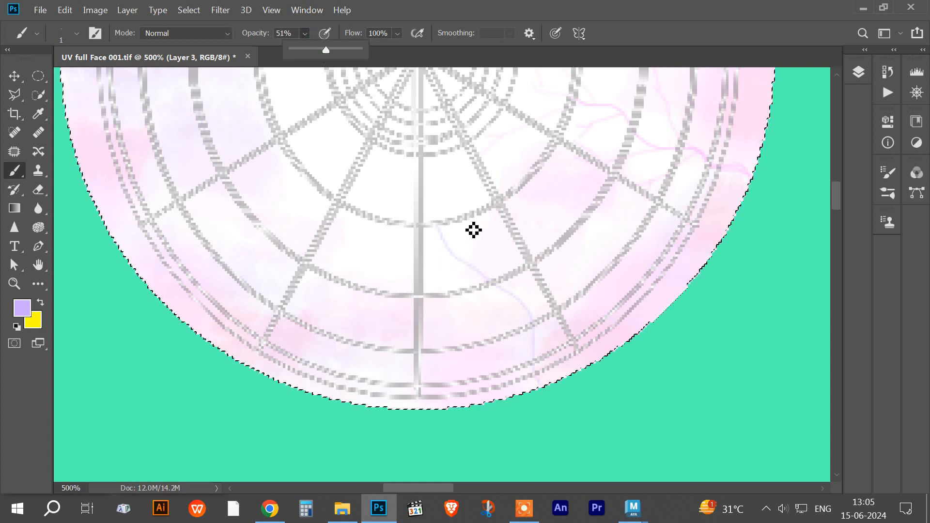
{"action": "key", "text": "bracketright"}
{"action": "key", "text": "bracketright"}
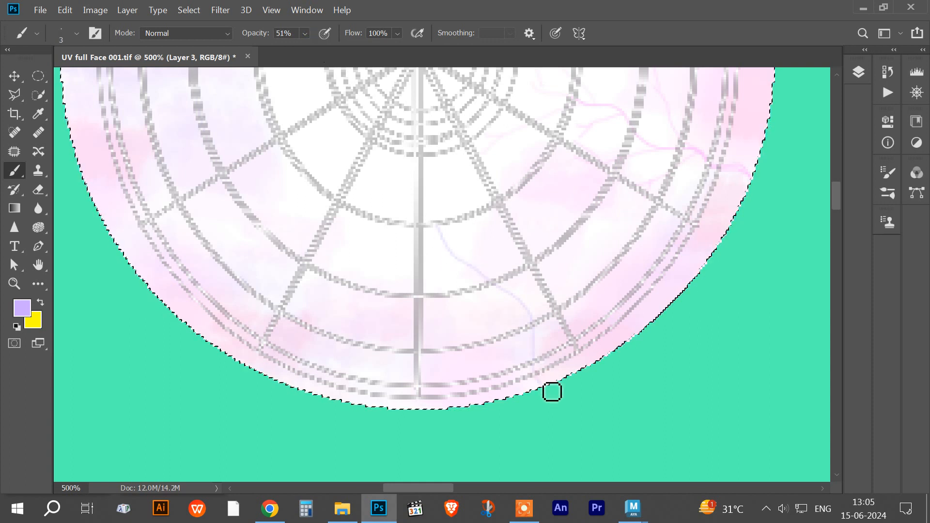
{"action": "mouse_move", "coordinate": [542, 338]}
{"action": "left_mouse_down"}
{"action": "mouse_move", "coordinate": [524, 305]}
{"action": "mouse_move", "coordinate": [469, 273]}
{"action": "left_mouse_up"}
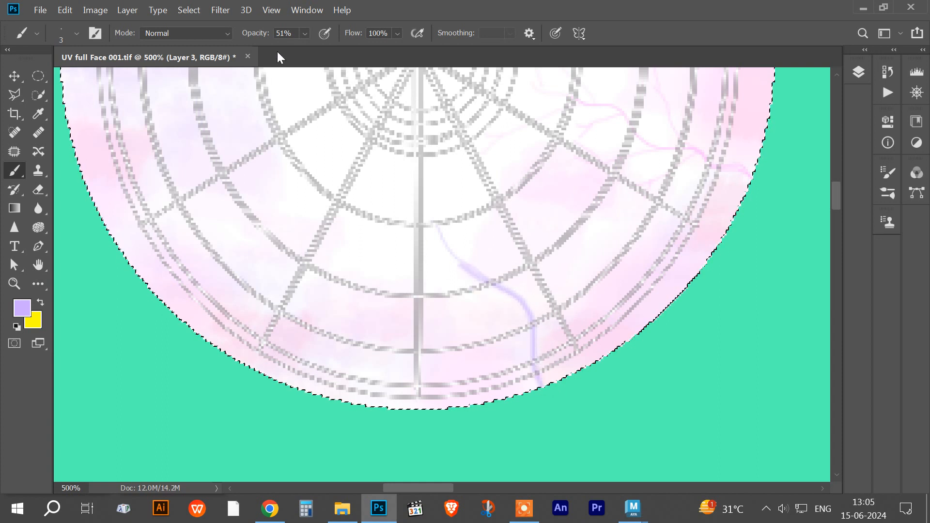
Set the brush to 1 px and 25% opacity and paint thin lavender branches from the main vein up and across the lower-left area
{"action": "left_click", "coordinate": [304, 34]}
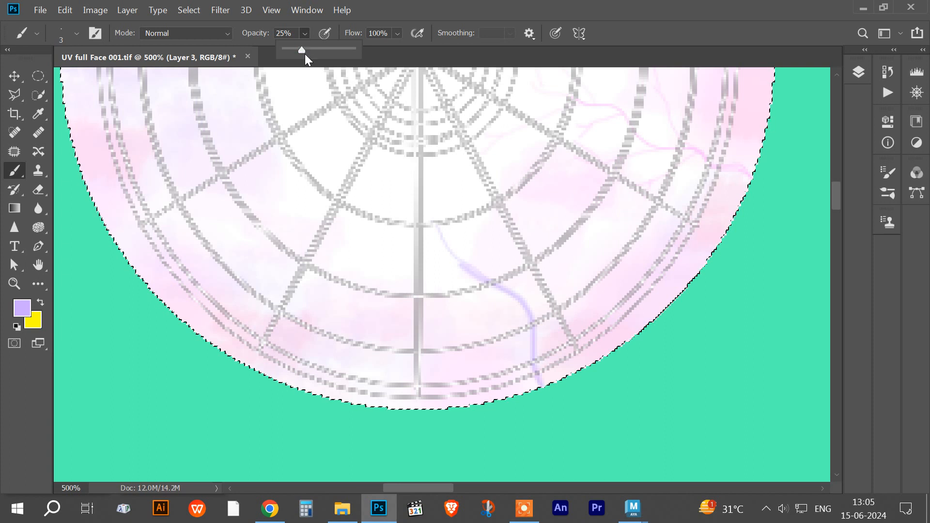
{"action": "left_click", "coordinate": [507, 179]}
{"action": "key", "text": "bracketleft"}
{"action": "key", "text": "bracketleft"}
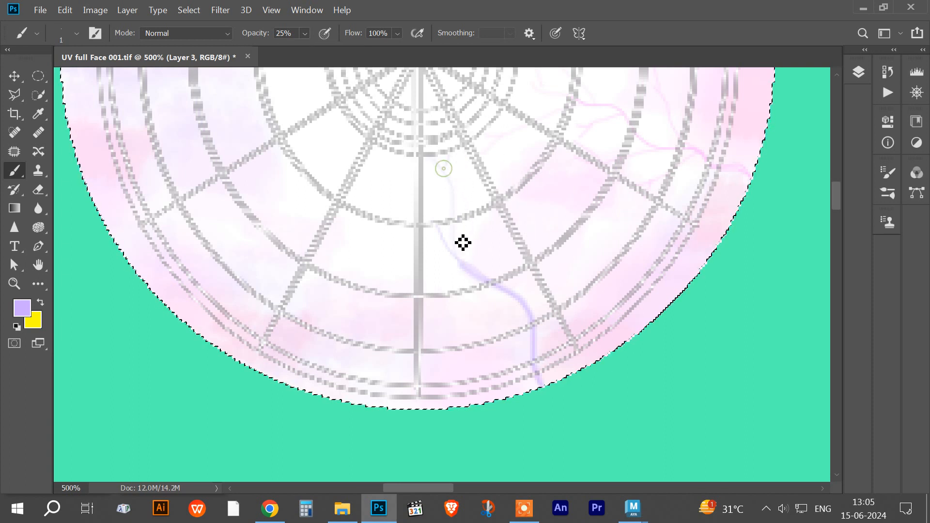
{"action": "mouse_move", "coordinate": [463, 242]}
{"action": "left_mouse_down"}
{"action": "mouse_move", "coordinate": [469, 280]}
{"action": "mouse_move", "coordinate": [411, 274]}
{"action": "mouse_move", "coordinate": [328, 229]}
{"action": "mouse_move", "coordinate": [310, 199]}
{"action": "mouse_move", "coordinate": [233, 172]}
{"action": "left_mouse_up"}
{"action": "mouse_move", "coordinate": [395, 263]}
{"action": "left_mouse_down"}
{"action": "mouse_move", "coordinate": [378, 278]}
{"action": "mouse_move", "coordinate": [299, 258]}
{"action": "left_mouse_up"}
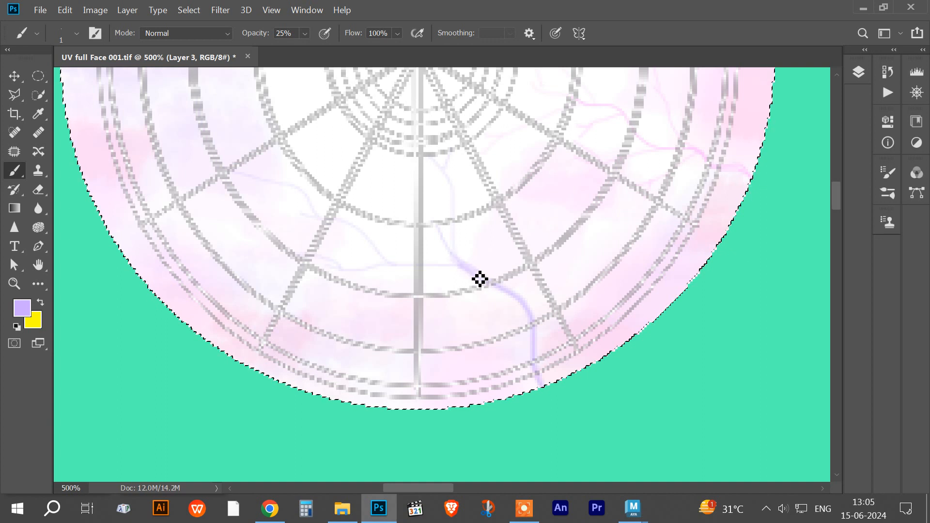
{"action": "left_click_drag", "start_coordinate": [479, 279], "coordinate": [430, 223]}
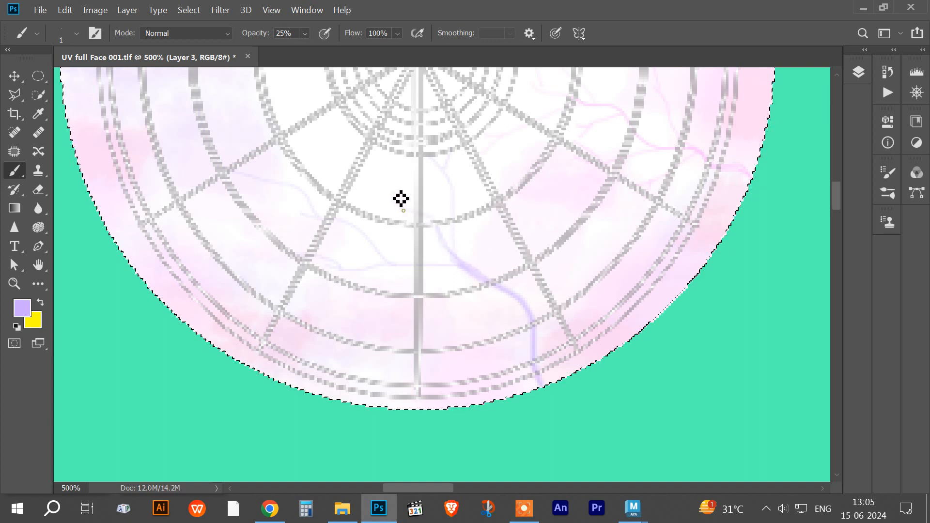
{"action": "mouse_move", "coordinate": [370, 188]}
{"action": "left_mouse_down"}
{"action": "mouse_move", "coordinate": [335, 160]}
{"action": "mouse_move", "coordinate": [351, 170]}
{"action": "mouse_move", "coordinate": [312, 175]}
{"action": "left_mouse_up"}
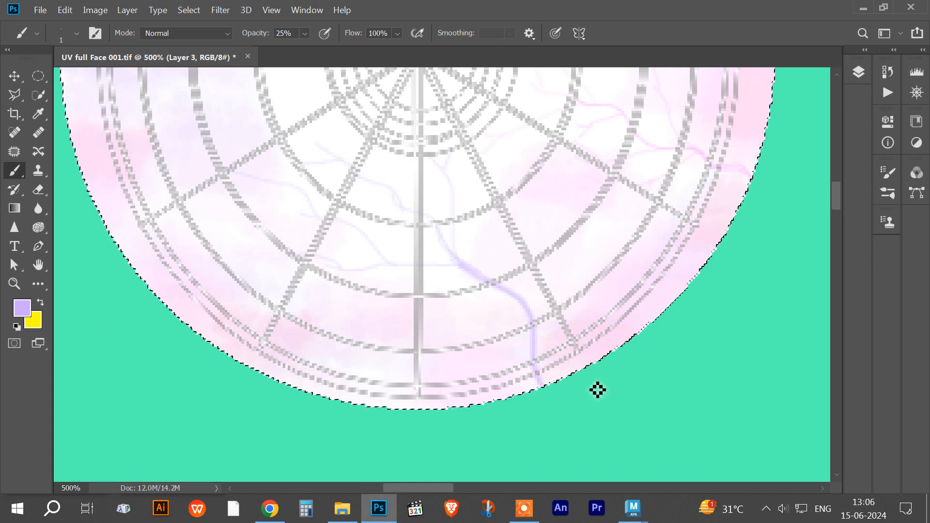
Enlarge the brush to 4 px and paint a soft, wider lavender branch leftward from the main vein near the eyeball's lower edge
{"action": "key", "text": "bracketright"}
{"action": "key", "text": "bracketright"}
{"action": "key", "text": "bracketright"}
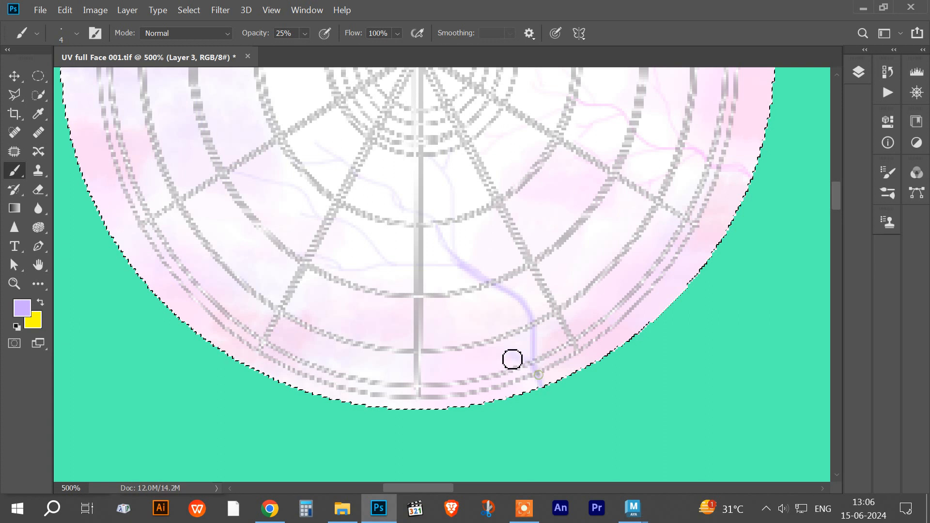
{"action": "mouse_move", "coordinate": [400, 327]}
{"action": "left_mouse_down"}
{"action": "mouse_move", "coordinate": [339, 329]}
{"action": "mouse_move", "coordinate": [359, 333]}
{"action": "mouse_move", "coordinate": [330, 310]}
{"action": "left_mouse_up"}
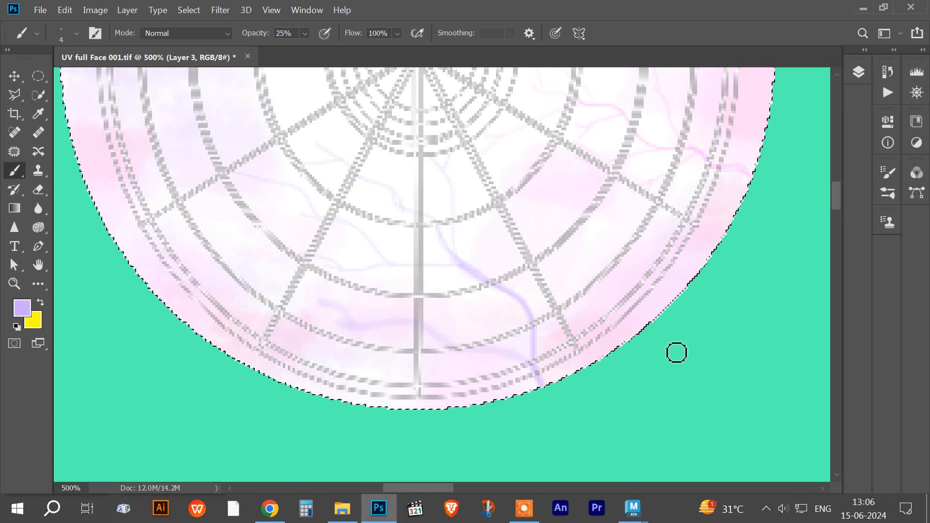
{"action": "key", "text": "ctrl+minus"}
{"action": "key", "text": "ctrl+minus"}
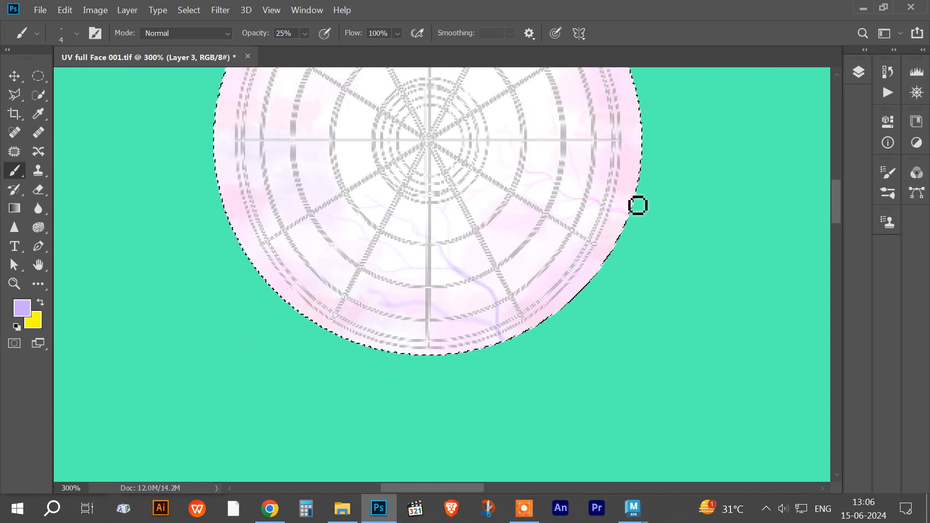
Deselect the eyeball selection and duplicate Layer 3 with the painted veins
{"action": "left_click", "coordinate": [855, 76]}
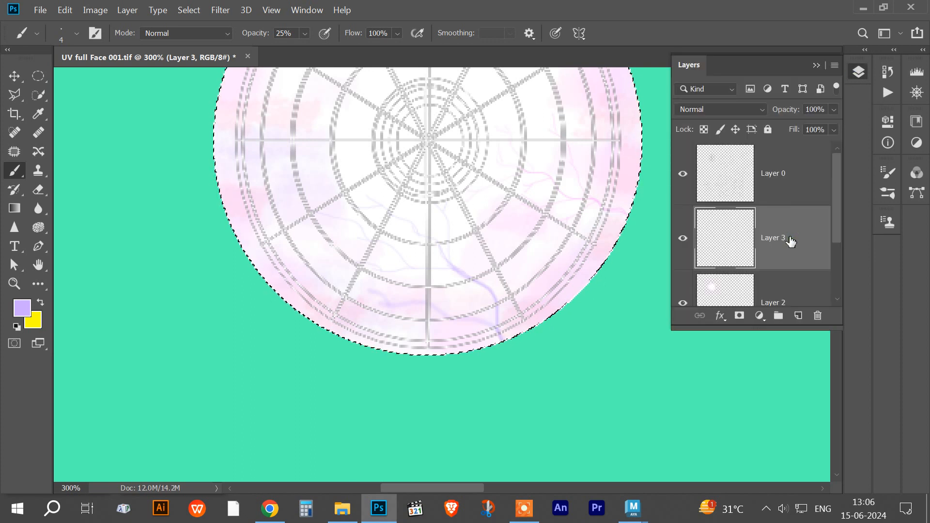
{"action": "key", "text": "ctrl+d"}
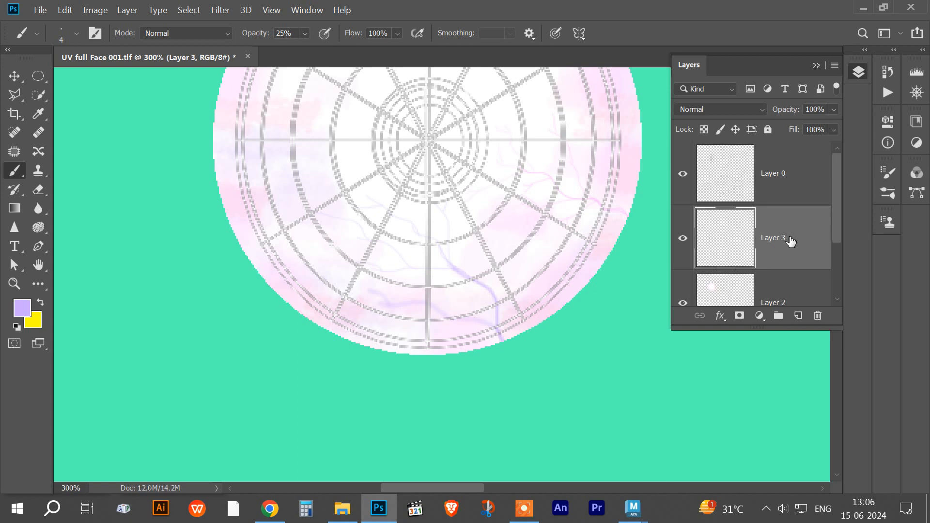
{"action": "key", "text": "ctrl+minus"}
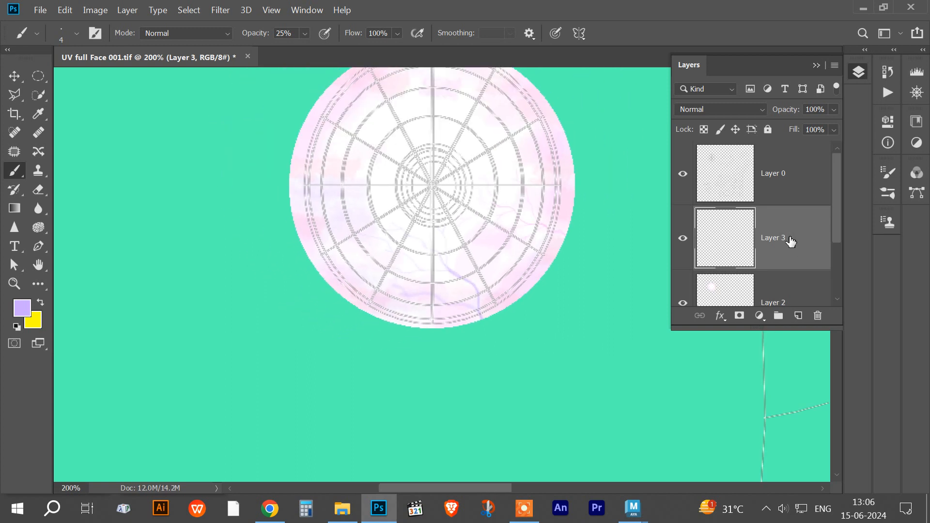
{"action": "left_click_drag", "start_coordinate": [791, 241], "coordinate": [797, 314]}
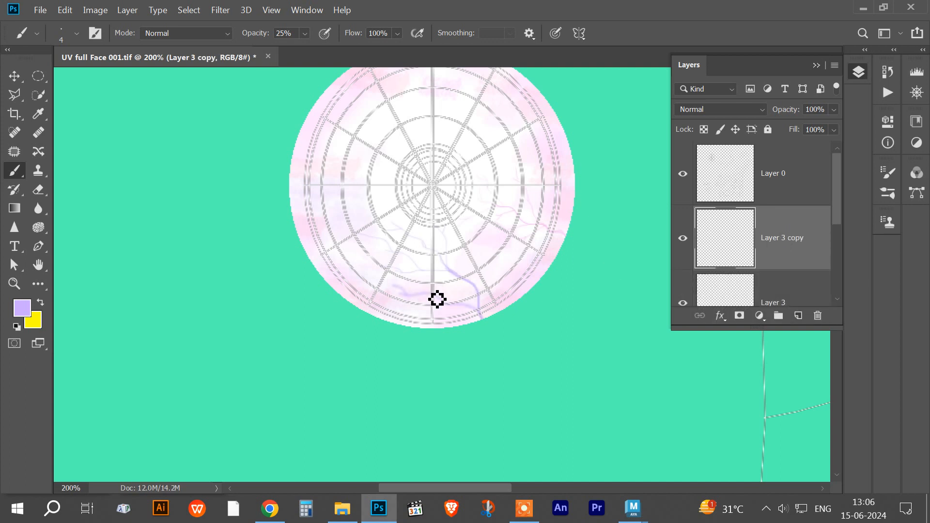
Free-transform the duplicated vein layer, rotating it to about -107° and moving it onto the upper half of the eyeball
{"action": "key", "text": "ctrl+t"}
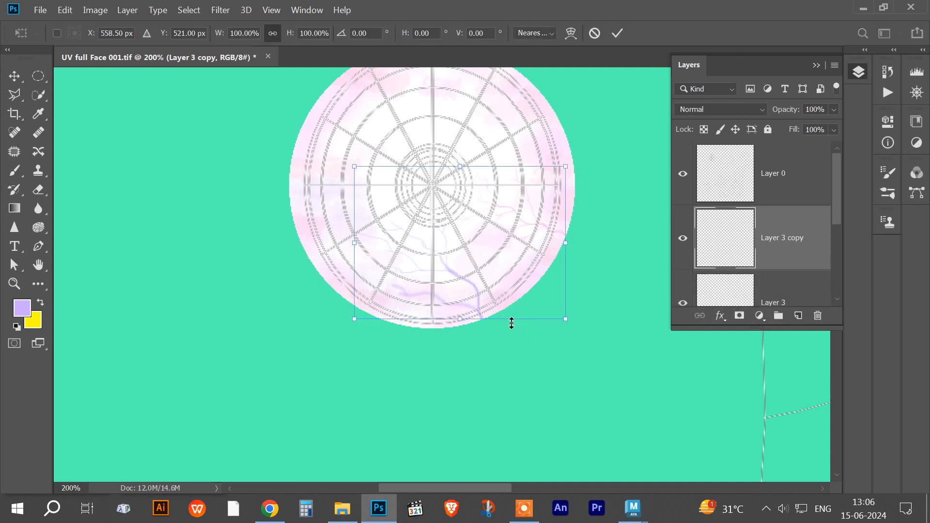
{"action": "left_click_drag", "start_coordinate": [518, 342], "coordinate": [608, 228]}
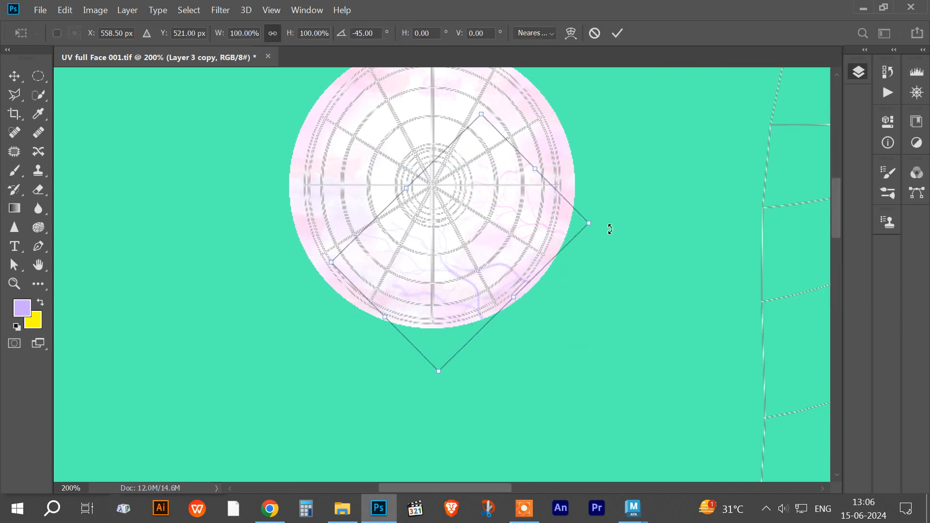
{"action": "left_click_drag", "start_coordinate": [505, 267], "coordinate": [394, 191]}
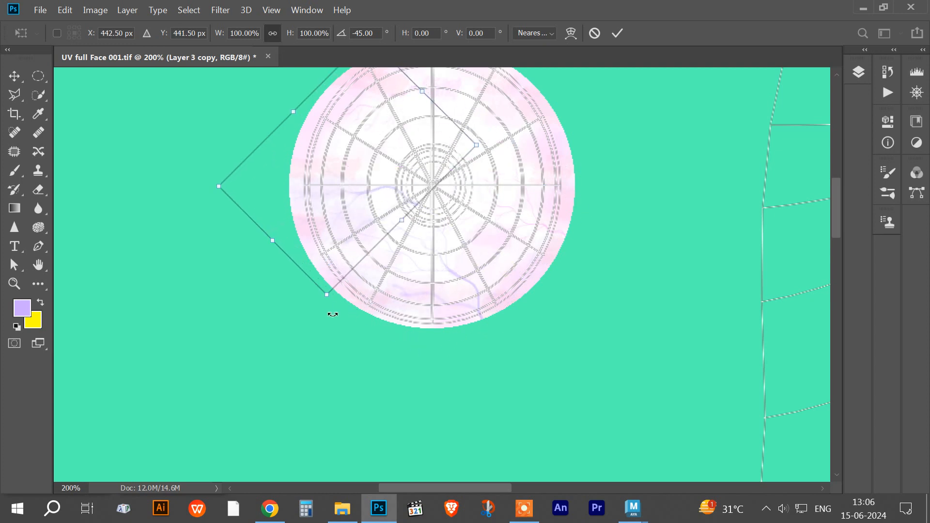
{"action": "left_click_drag", "start_coordinate": [333, 315], "coordinate": [473, 257]}
{"action": "left_click_drag", "start_coordinate": [376, 193], "coordinate": [459, 150]}
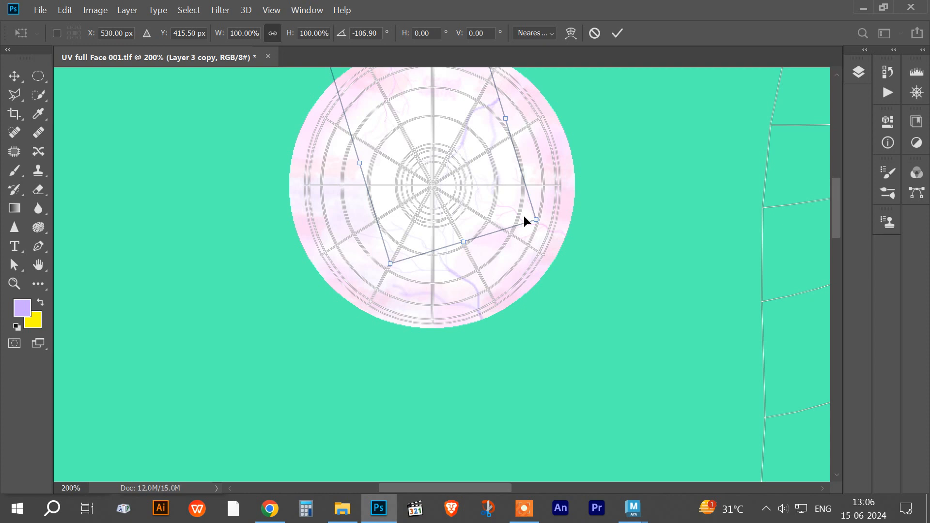
Rotate the vein copy further counterclockwise, shift it so its main vein meets the eyeball's top edge, apply the transform and return to the Brush tool
{"action": "scroll", "coordinate": [547, 289], "scroll_direction": "up", "scroll_amount": 5}
{"action": "left_click_drag", "start_coordinate": [508, 256], "coordinate": [518, 251]}
{"action": "left_click_drag", "start_coordinate": [551, 345], "coordinate": [579, 285]}
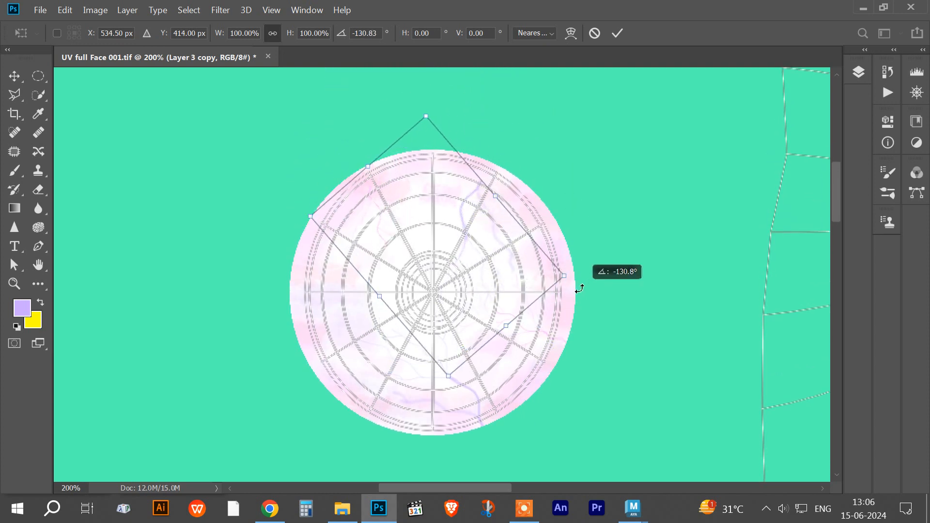
{"action": "left_click_drag", "start_coordinate": [464, 232], "coordinate": [458, 230]}
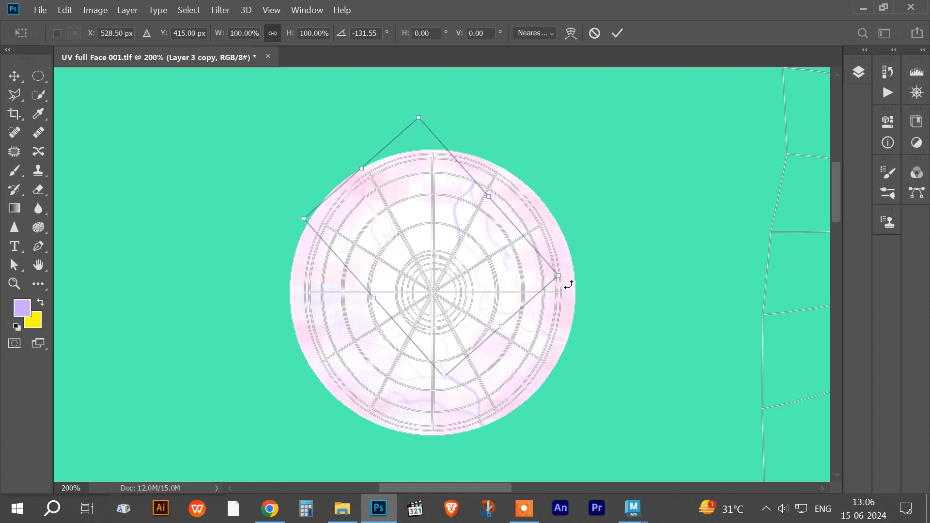
{"action": "left_click_drag", "start_coordinate": [568, 286], "coordinate": [573, 260]}
{"action": "left_click_drag", "start_coordinate": [450, 227], "coordinate": [454, 218]}
{"action": "left_click_drag", "start_coordinate": [573, 248], "coordinate": [576, 217]}
{"action": "left_click_drag", "start_coordinate": [455, 219], "coordinate": [464, 210]}
{"action": "left_click", "coordinate": [615, 34]}
{"action": "key", "text": "b"}
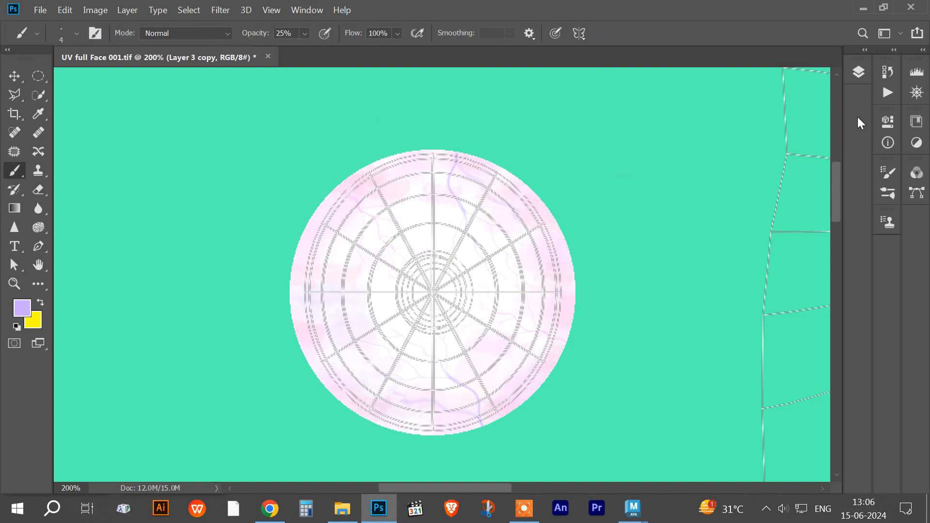
Hide Layer 0 with the UV wireframe lines to show the painted eyeball alone
{"action": "left_click", "coordinate": [858, 73]}
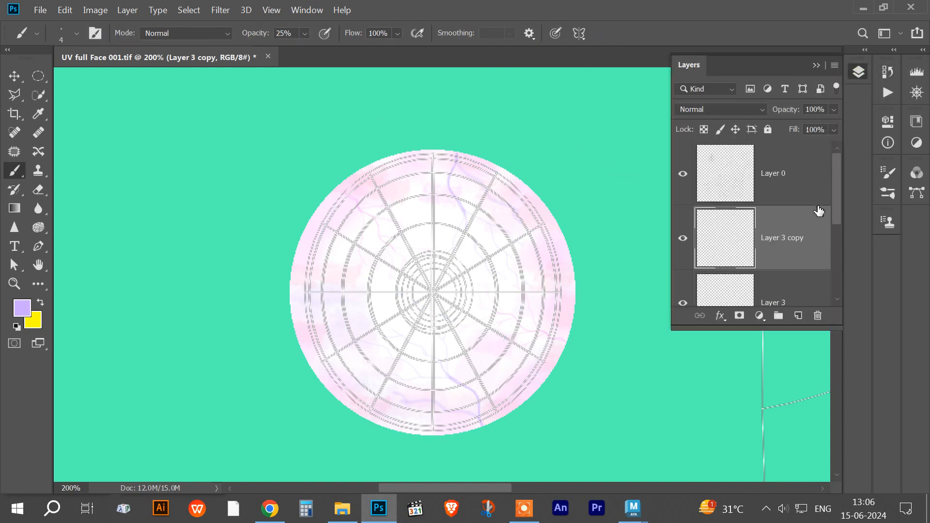
{"action": "scroll", "coordinate": [833, 202], "scroll_direction": "down", "scroll_amount": 1}
{"action": "scroll", "coordinate": [832, 206], "scroll_direction": "up", "scroll_amount": 1}
{"action": "left_click", "coordinate": [682, 175]}
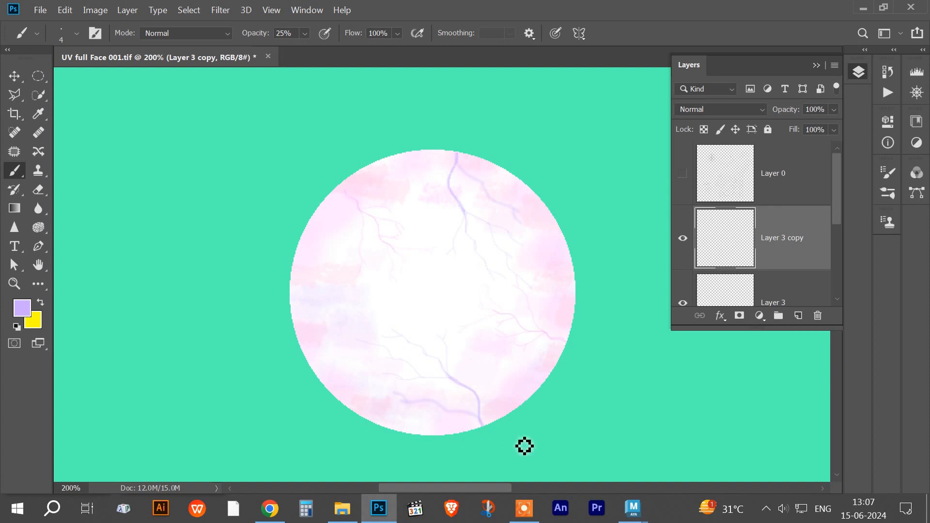
Make the UV wireframe layer visible over the painted eyeball
{"action": "left_click", "coordinate": [523, 509]}
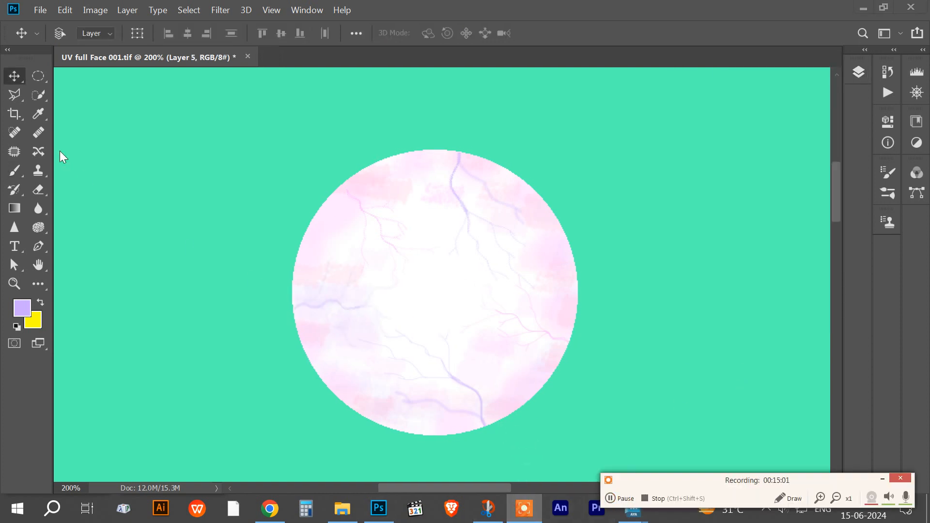
{"action": "left_click", "coordinate": [858, 73]}
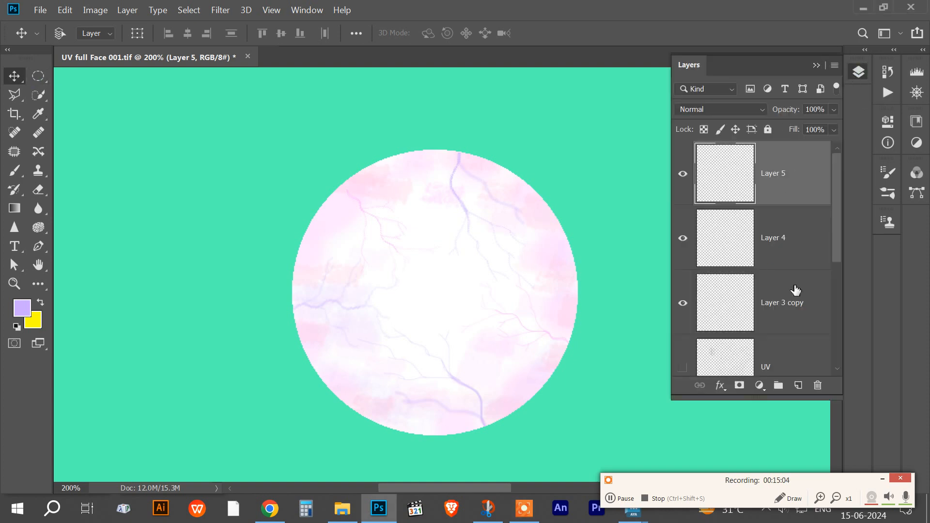
{"action": "scroll", "coordinate": [794, 318], "scroll_direction": "down", "scroll_amount": 1}
{"action": "left_click", "coordinate": [683, 304]}
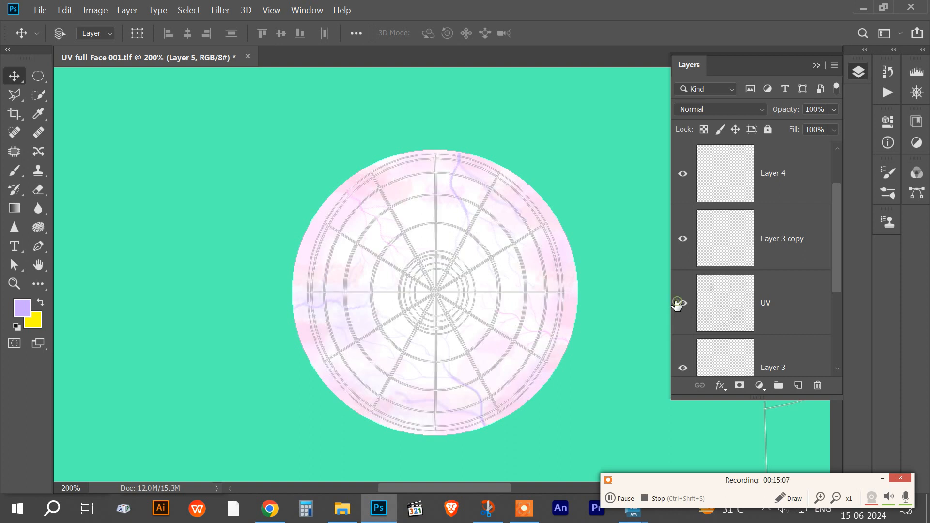
{"action": "left_click", "coordinate": [816, 65]}
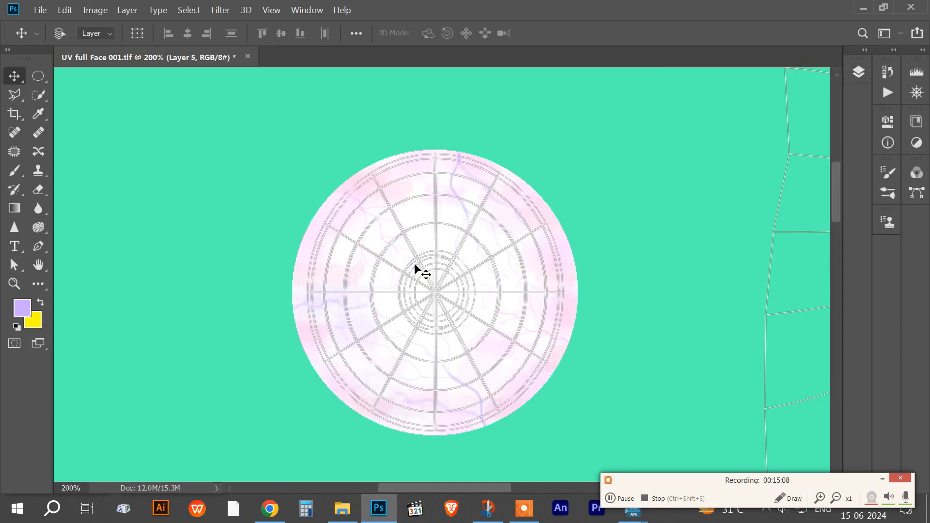
With Layer 5 active, draw a circular marquee selection around the wireframe's small inner rings and nudge it to centre on them
{"action": "key", "text": "m"}
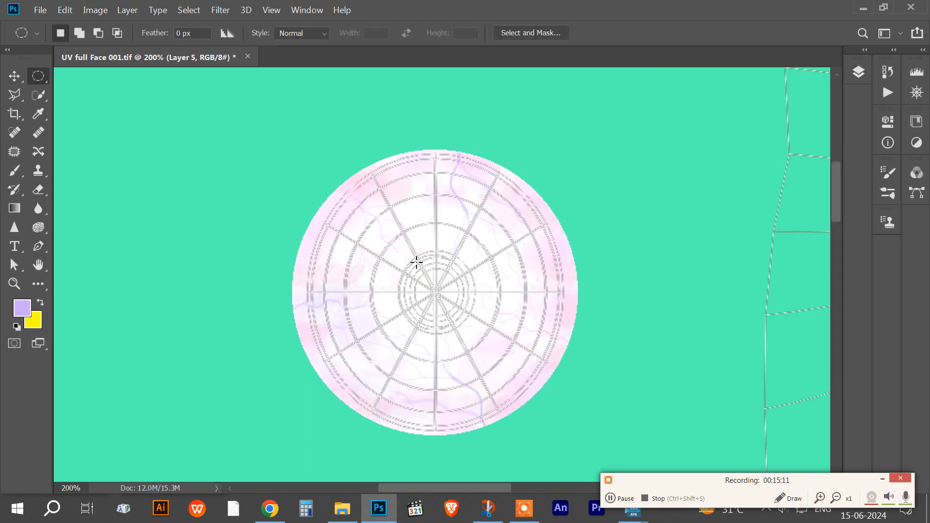
{"action": "key", "text": "ctrl+plus"}
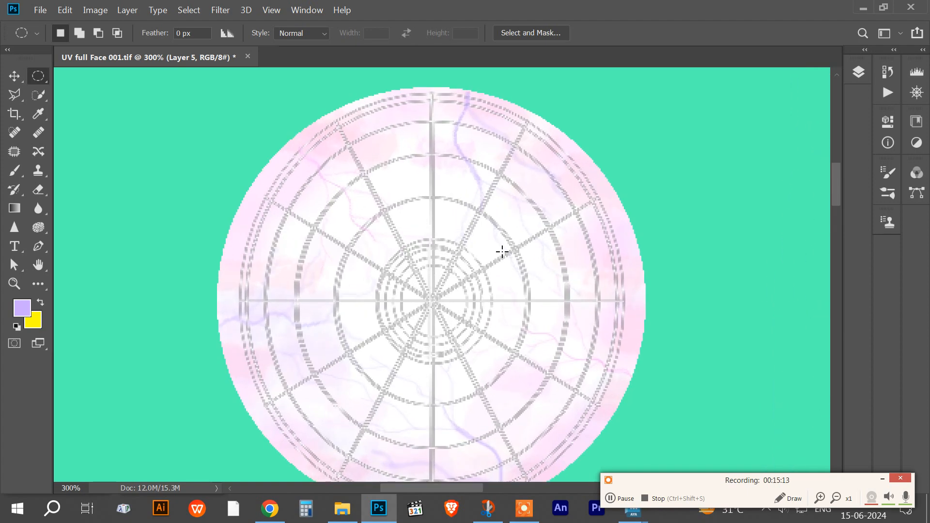
{"action": "left_click", "coordinate": [856, 75]}
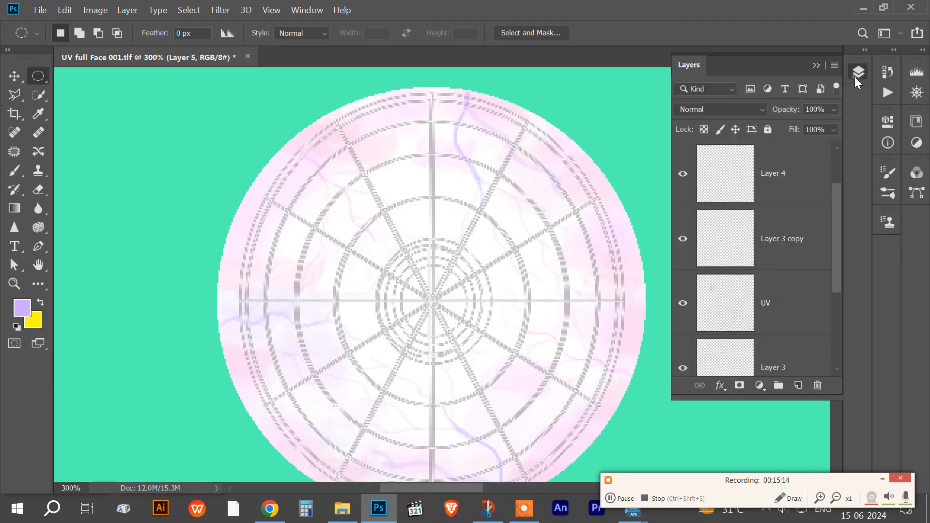
{"action": "left_click", "coordinate": [813, 177]}
{"action": "scroll", "coordinate": [823, 174], "scroll_direction": "up", "scroll_amount": 1}
{"action": "left_click", "coordinate": [811, 171]}
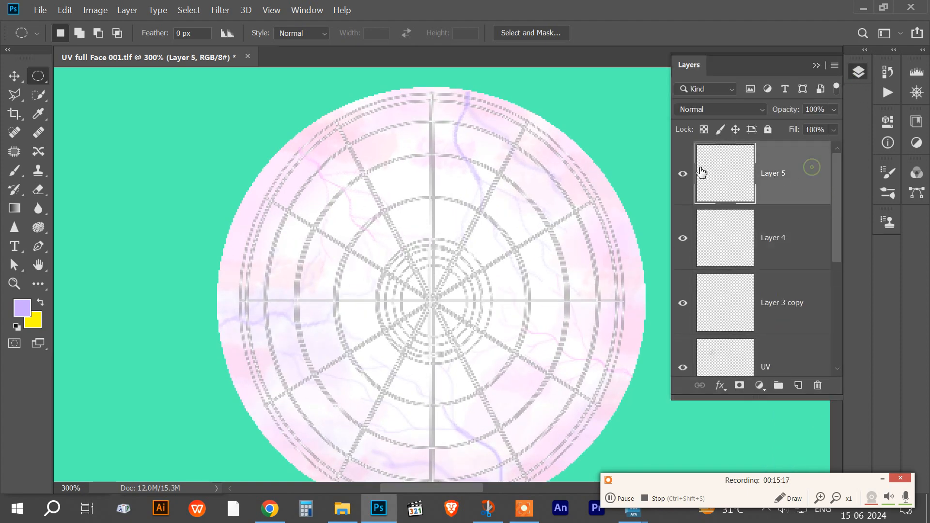
{"action": "left_click", "coordinate": [778, 181]}
{"action": "left_click", "coordinate": [817, 65]}
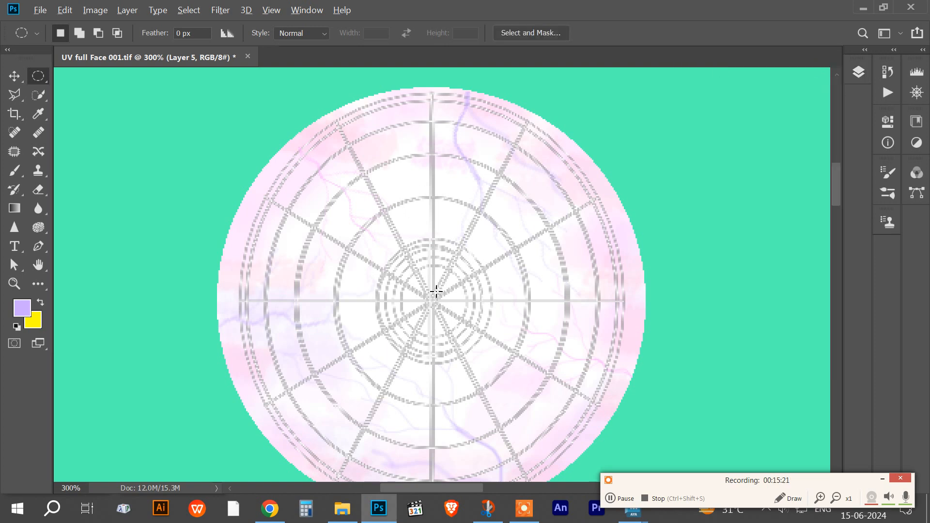
{"action": "left_click_drag", "start_coordinate": [429, 298], "coordinate": [490, 380]}
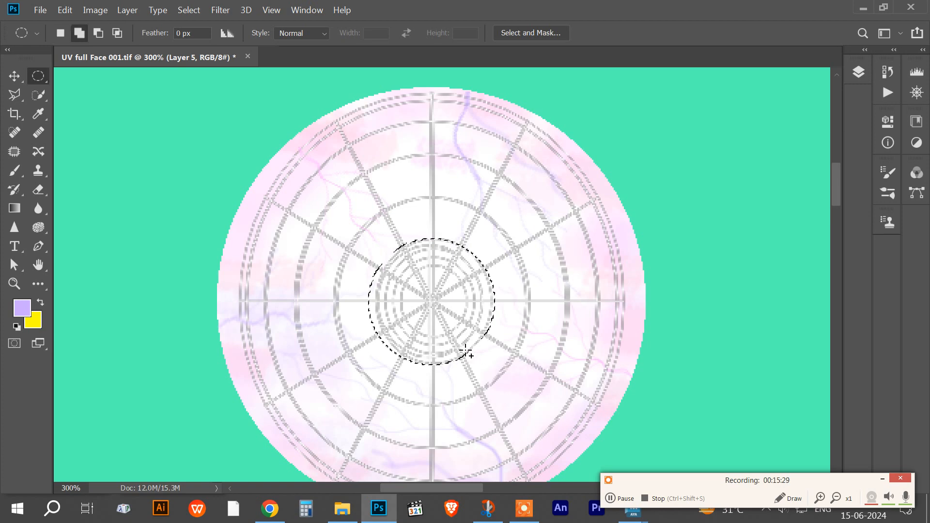
{"action": "left_click_drag", "start_coordinate": [450, 329], "coordinate": [453, 327]}
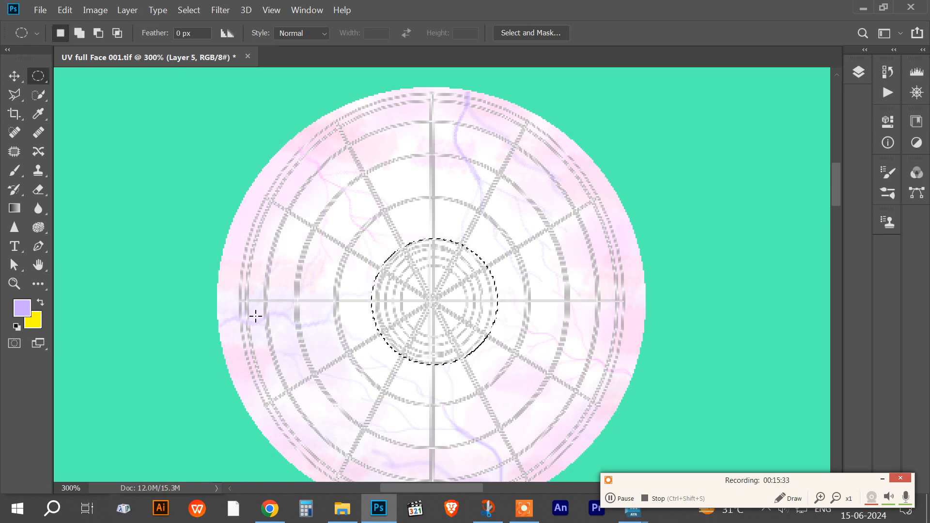
Set the foreground colour to blue 5874ff, checking the blue eye photo in Chrome's image search results as reference
{"action": "left_click", "coordinate": [22, 308]}
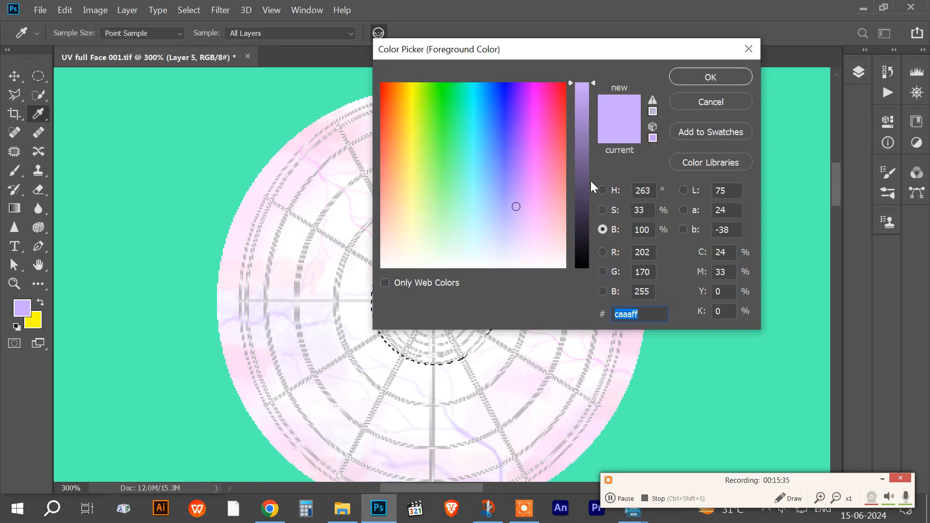
{"action": "mouse_move", "coordinate": [515, 205]}
{"action": "left_mouse_down"}
{"action": "mouse_move", "coordinate": [483, 130]}
{"action": "mouse_move", "coordinate": [497, 135]}
{"action": "mouse_move", "coordinate": [491, 150]}
{"action": "left_mouse_up"}
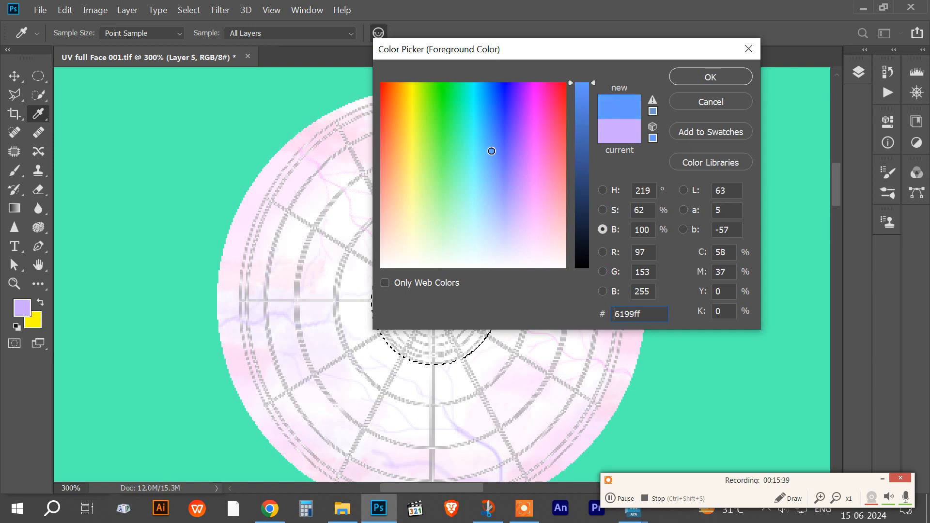
{"action": "left_click", "coordinate": [269, 508]}
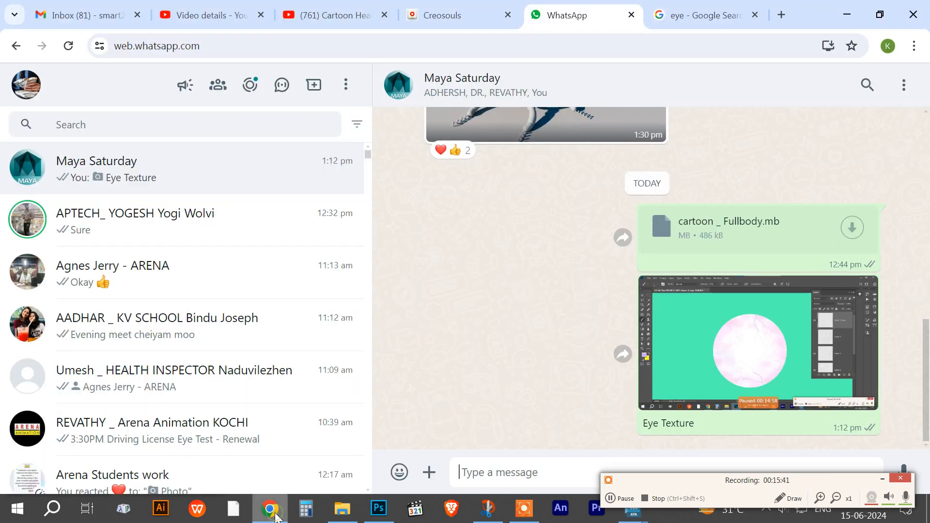
{"action": "left_click", "coordinate": [730, 16]}
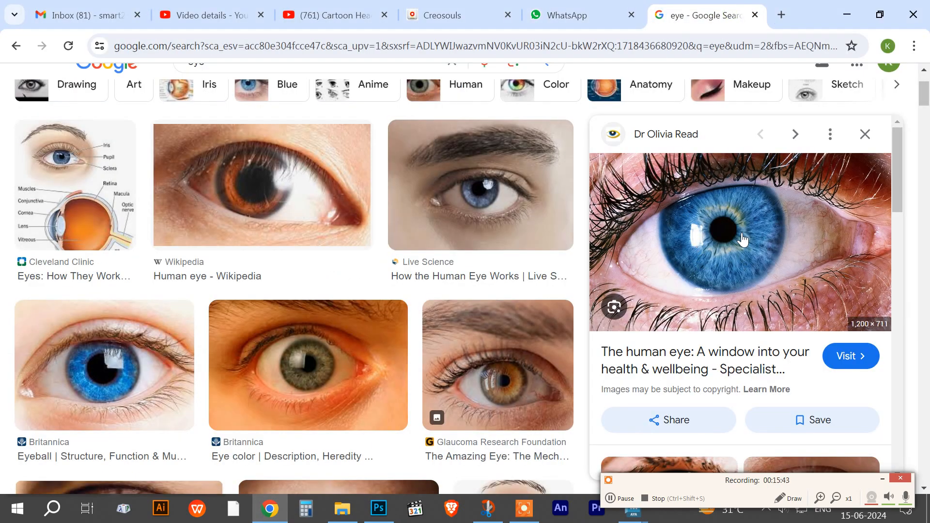
{"action": "left_click", "coordinate": [378, 507]}
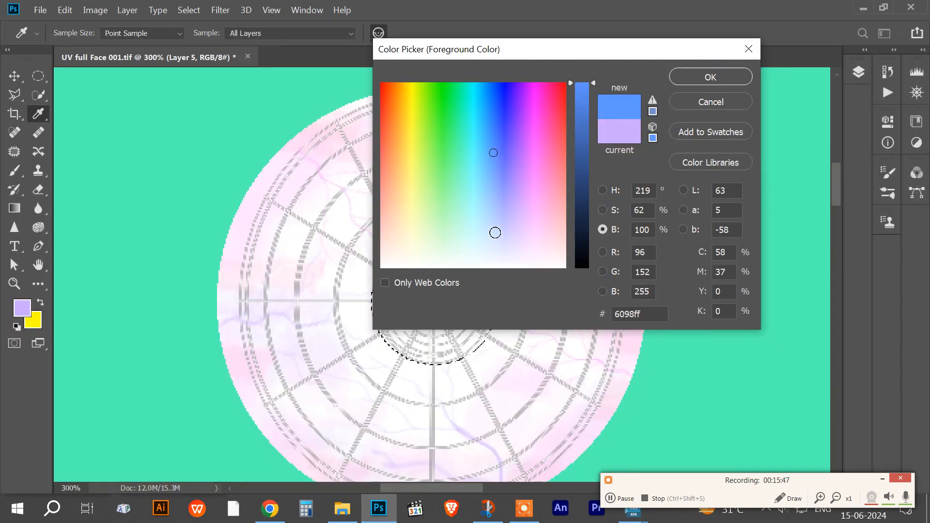
{"action": "left_click_drag", "start_coordinate": [496, 160], "coordinate": [499, 147]}
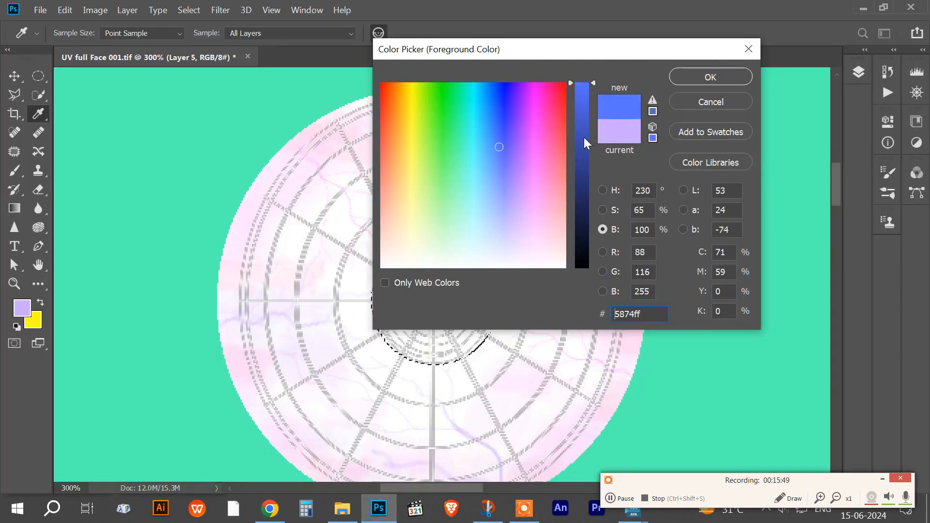
{"action": "left_click", "coordinate": [691, 79]}
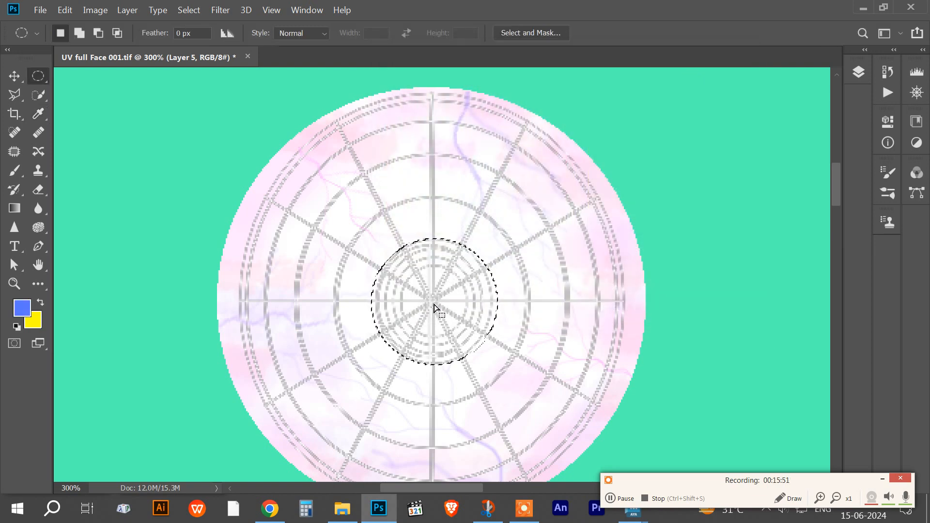
Paint a blue ring inside the edge of the circular selection with a Soft Round brush, size 30, at 100% opacity
{"action": "key", "text": "b"}
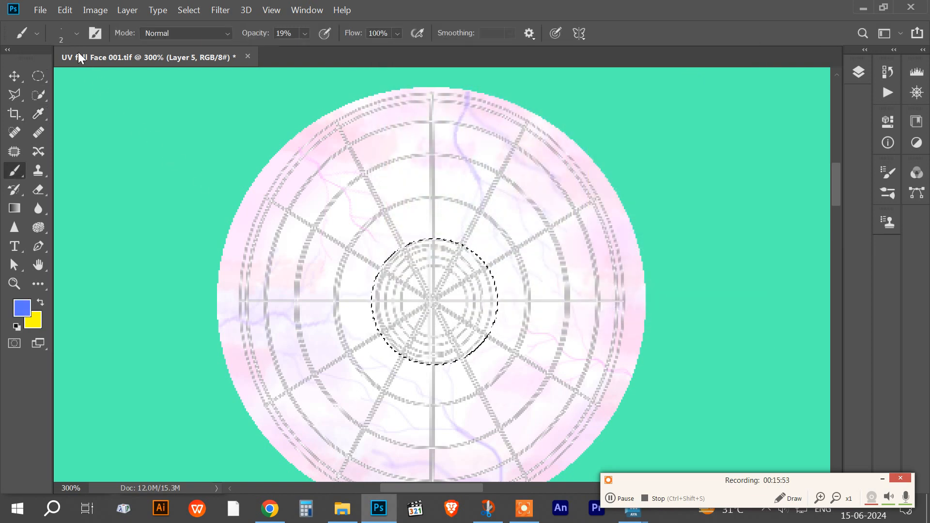
{"action": "left_click", "coordinate": [76, 33]}
{"action": "left_click", "coordinate": [74, 185]}
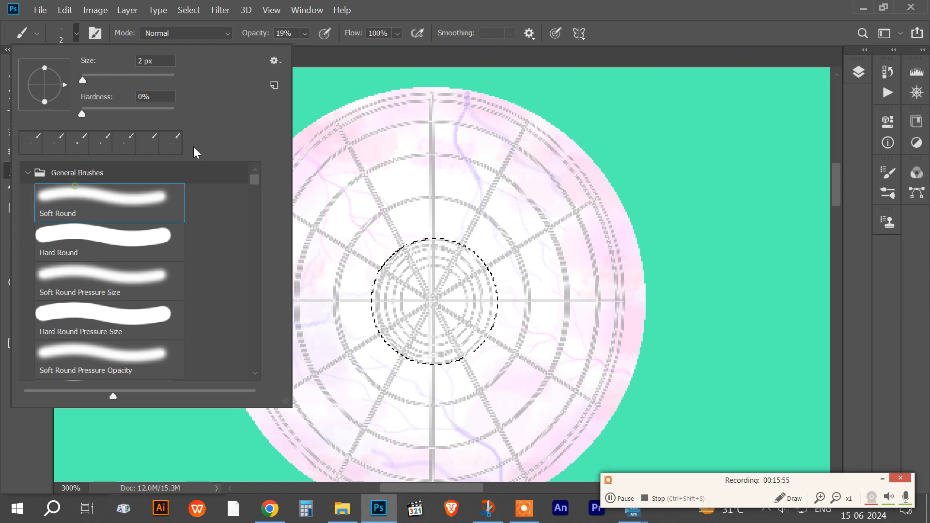
{"action": "left_click", "coordinate": [450, 13]}
{"action": "left_click", "coordinate": [304, 32]}
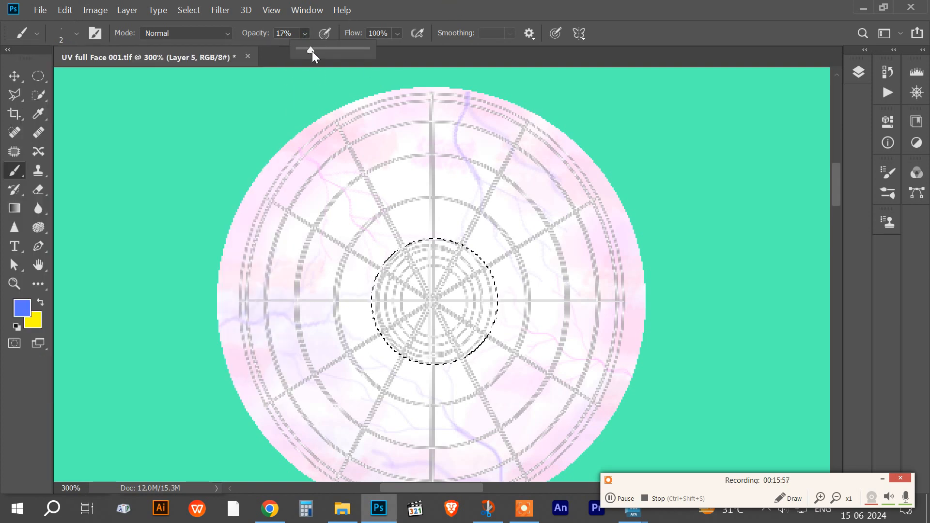
{"action": "left_click", "coordinate": [418, 18]}
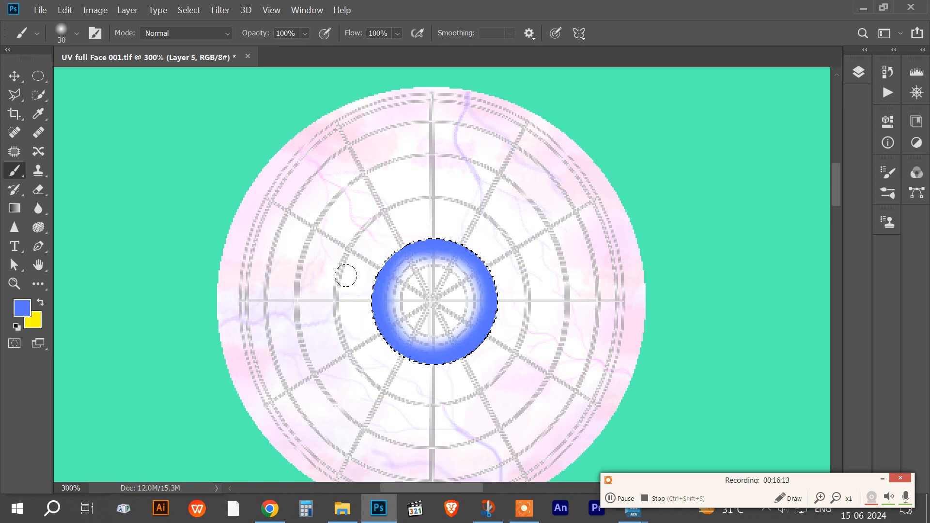
Change the foreground colour to a deeper blue with 86% brightness
{"action": "left_click", "coordinate": [22, 308]}
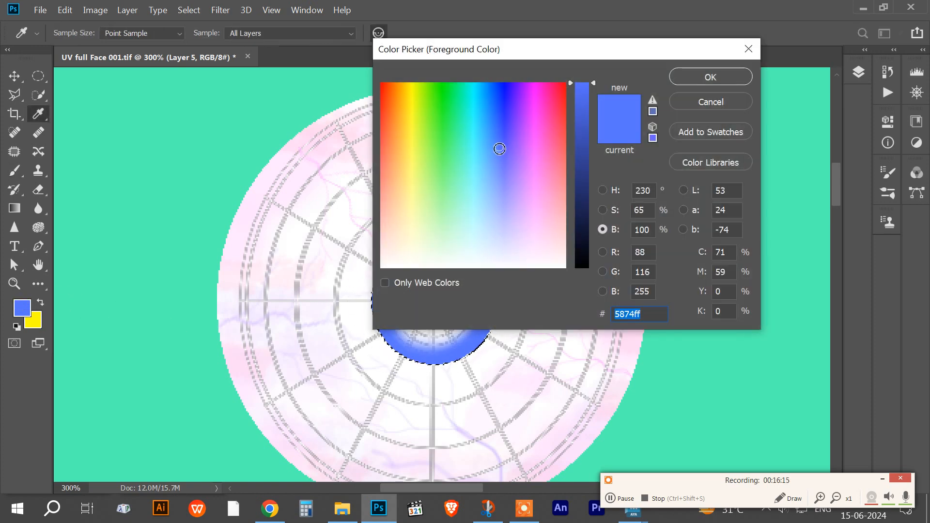
{"action": "left_click_drag", "start_coordinate": [499, 149], "coordinate": [501, 134]}
{"action": "left_click_drag", "start_coordinate": [593, 86], "coordinate": [588, 108]}
{"action": "left_click", "coordinate": [690, 76]}
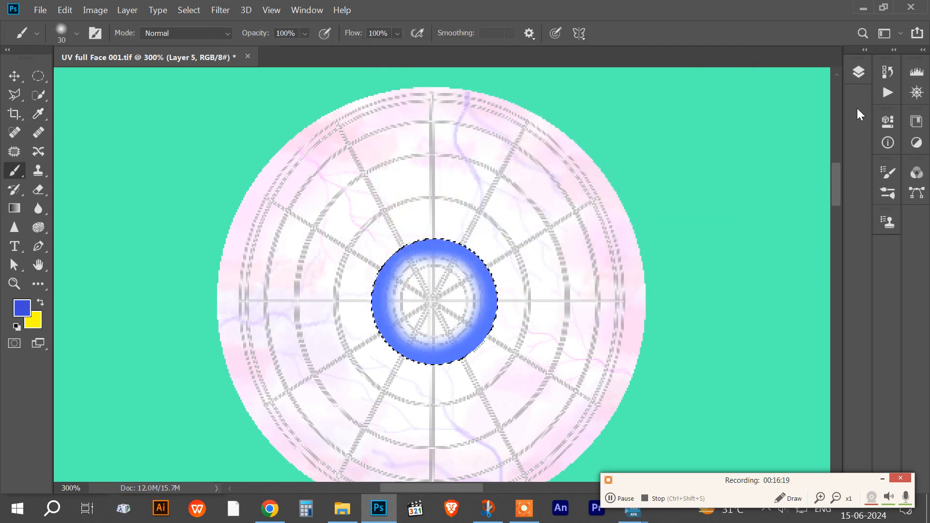
Add a new layer beneath Layer 5 and fill the middle of the iris with the deeper blue using the brush
{"action": "left_click", "coordinate": [858, 78]}
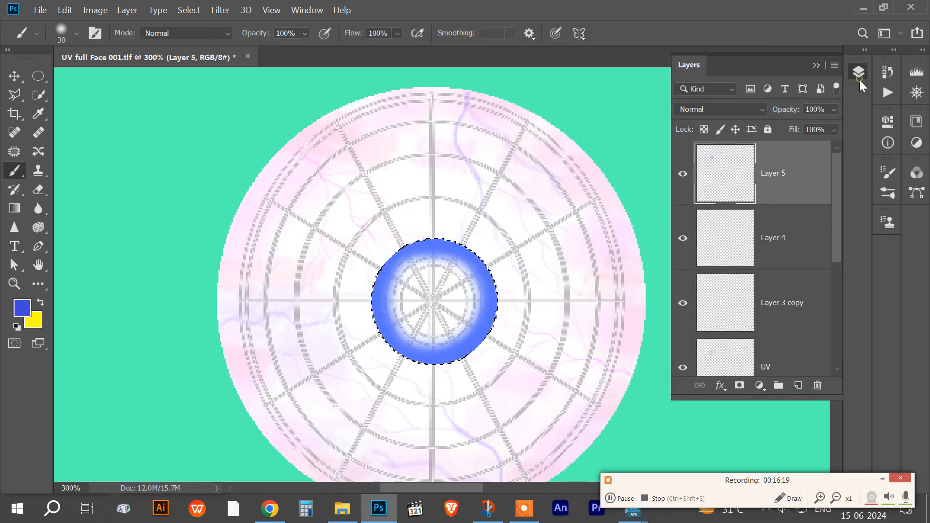
{"action": "left_click", "coordinate": [798, 385]}
{"action": "left_click_drag", "start_coordinate": [785, 181], "coordinate": [787, 266]}
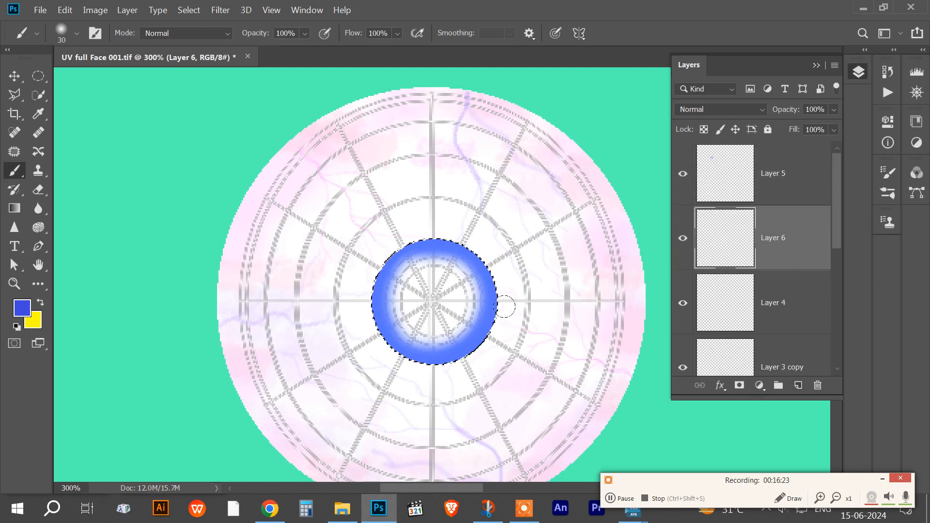
{"action": "mouse_move", "coordinate": [452, 299]}
{"action": "left_mouse_down"}
{"action": "mouse_move", "coordinate": [438, 275]}
{"action": "mouse_move", "coordinate": [412, 279]}
{"action": "mouse_move", "coordinate": [411, 317]}
{"action": "mouse_move", "coordinate": [449, 272]}
{"action": "left_mouse_up"}
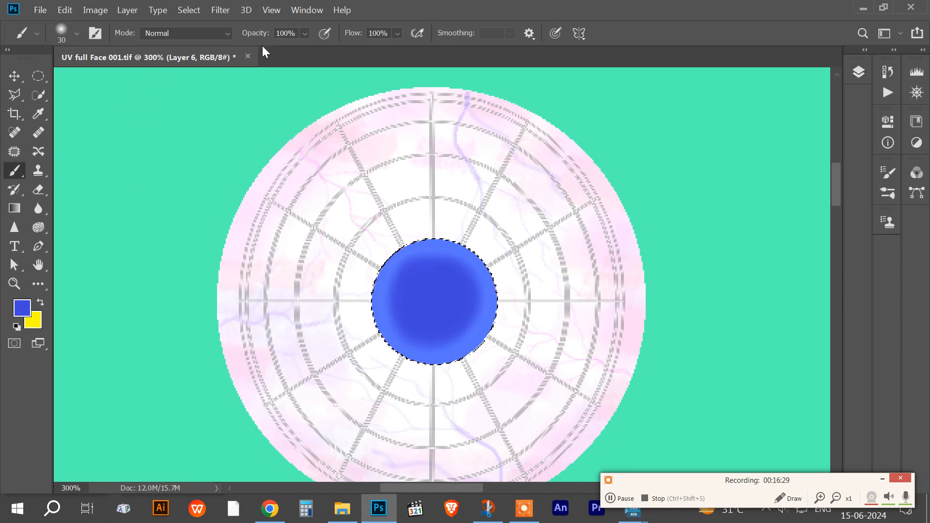
Lower the brush opacity to 31% and set the foreground colour to dark blue 234db5
{"action": "left_click", "coordinate": [306, 35]}
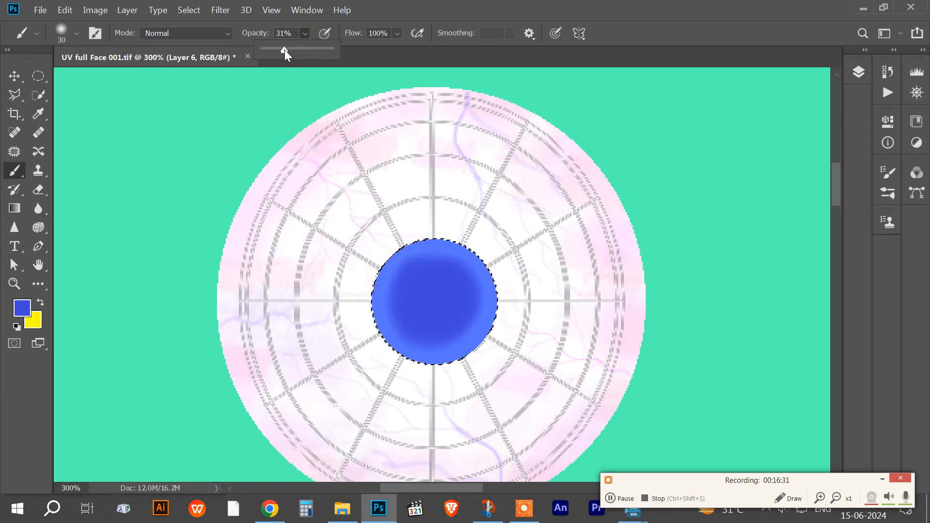
{"action": "left_click", "coordinate": [26, 308]}
{"action": "left_click", "coordinate": [507, 136]}
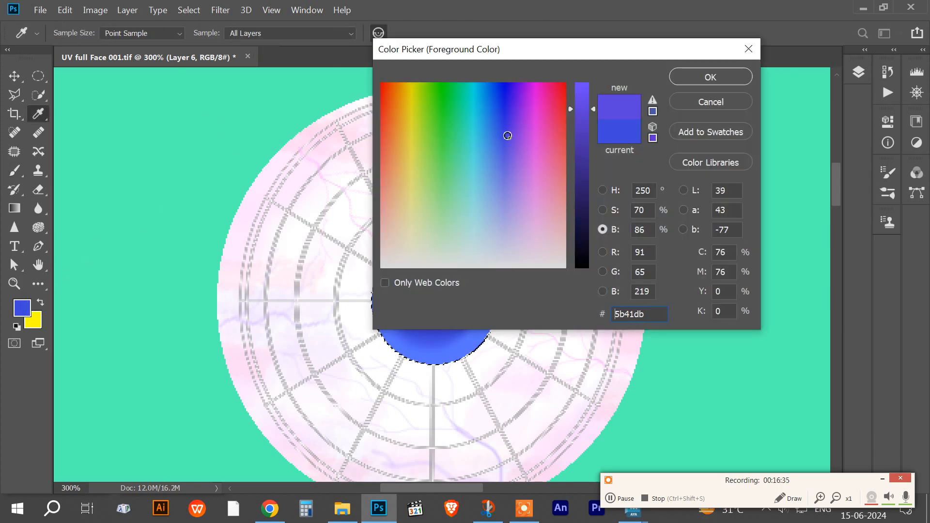
{"action": "left_click_drag", "start_coordinate": [507, 136], "coordinate": [495, 119]}
{"action": "left_click_drag", "start_coordinate": [592, 109], "coordinate": [591, 137]}
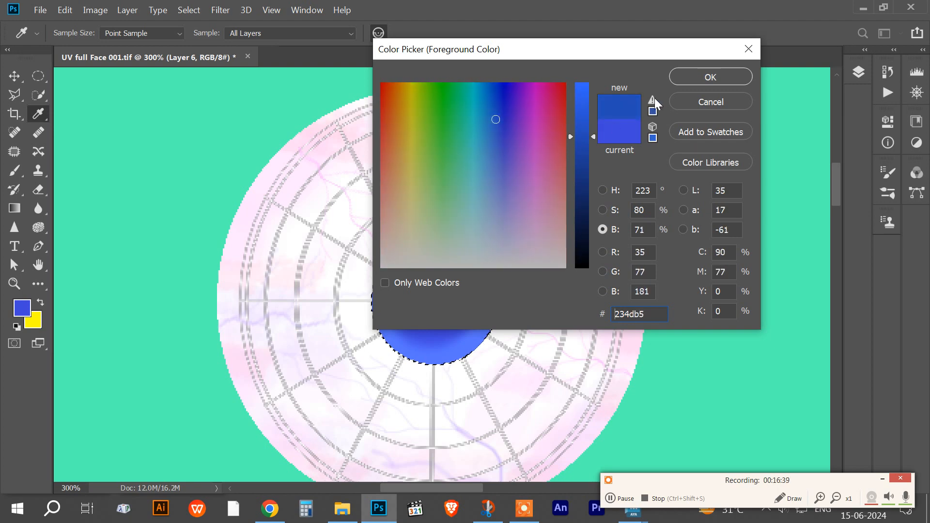
{"action": "left_click", "coordinate": [710, 77]}
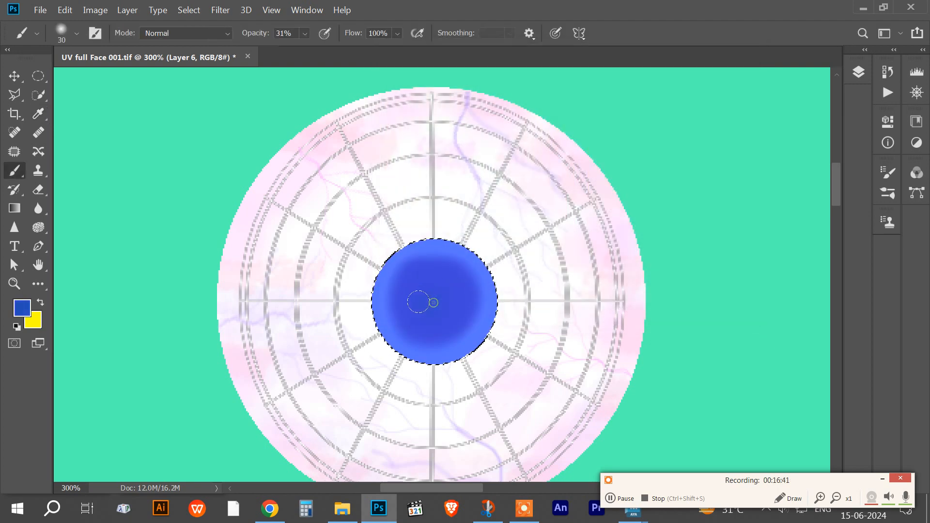
Add a new layer above Layer 6 and paint a dark blue spot at the iris centre, raising the brush opacity to 100%
{"action": "left_click", "coordinate": [858, 72]}
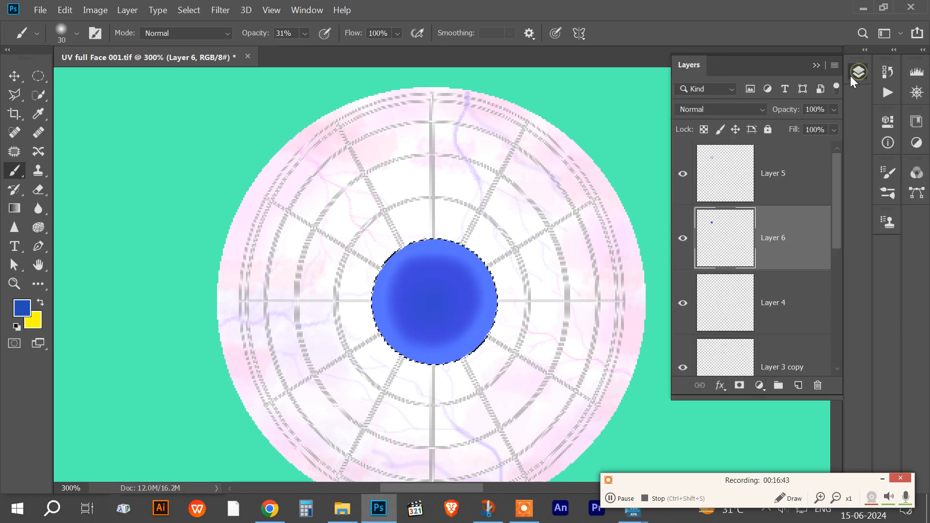
{"action": "left_click", "coordinate": [797, 385]}
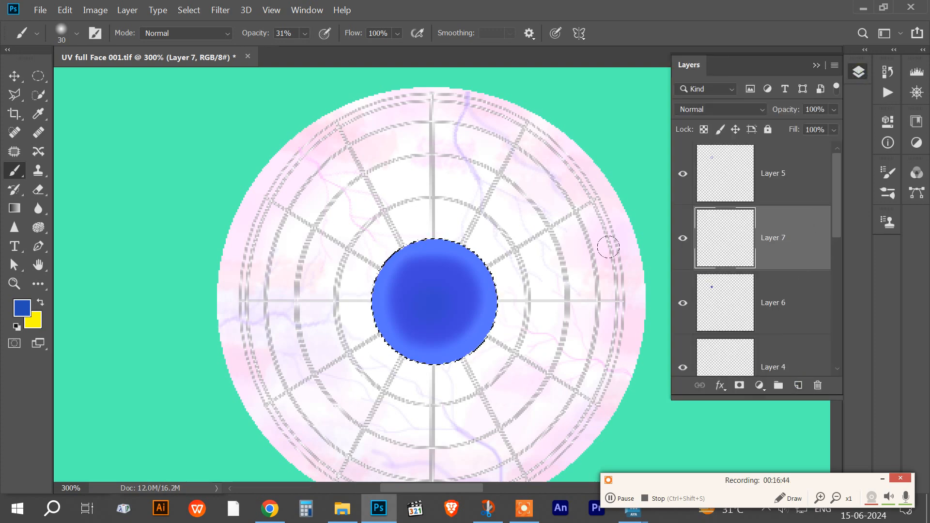
{"action": "left_click", "coordinate": [431, 301]}
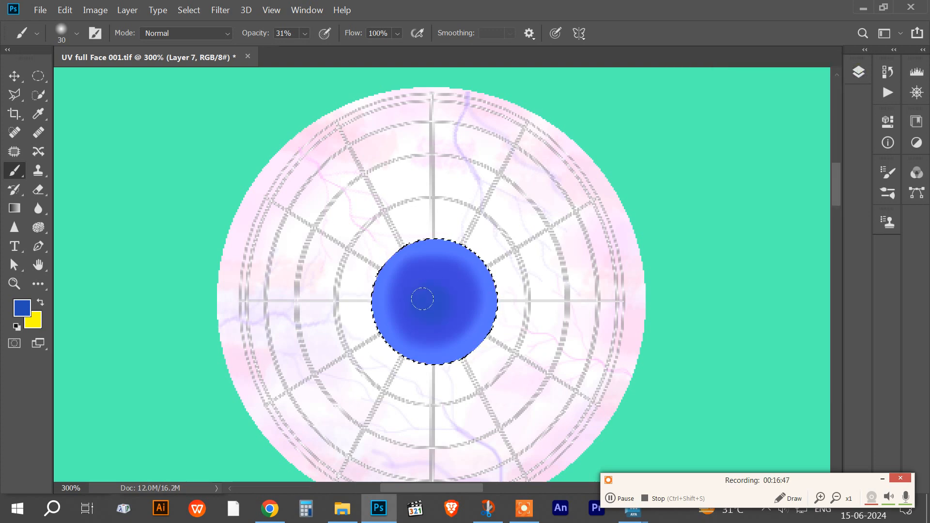
{"action": "left_click_drag", "start_coordinate": [303, 34], "coordinate": [384, 53]}
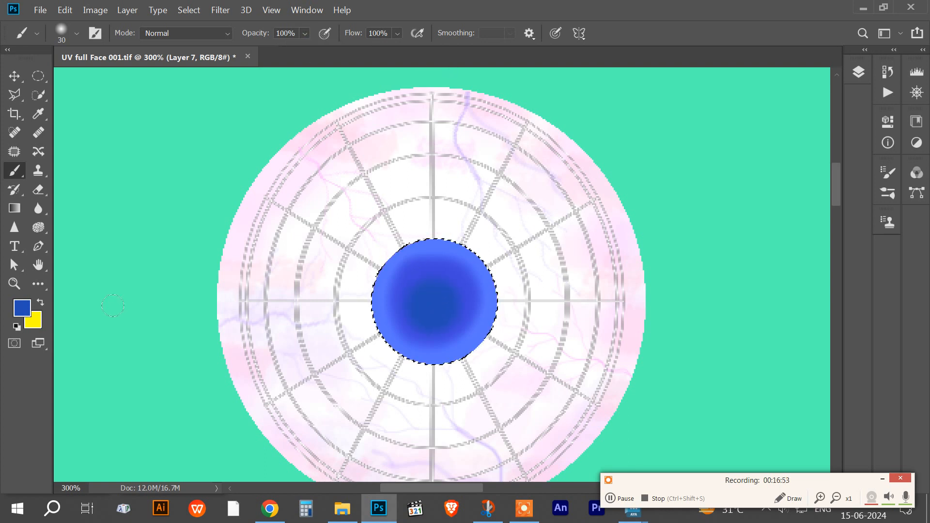
Darken the foreground colour to navy blue 163071 and paint it over the centre of the iris
{"action": "left_click", "coordinate": [22, 307]}
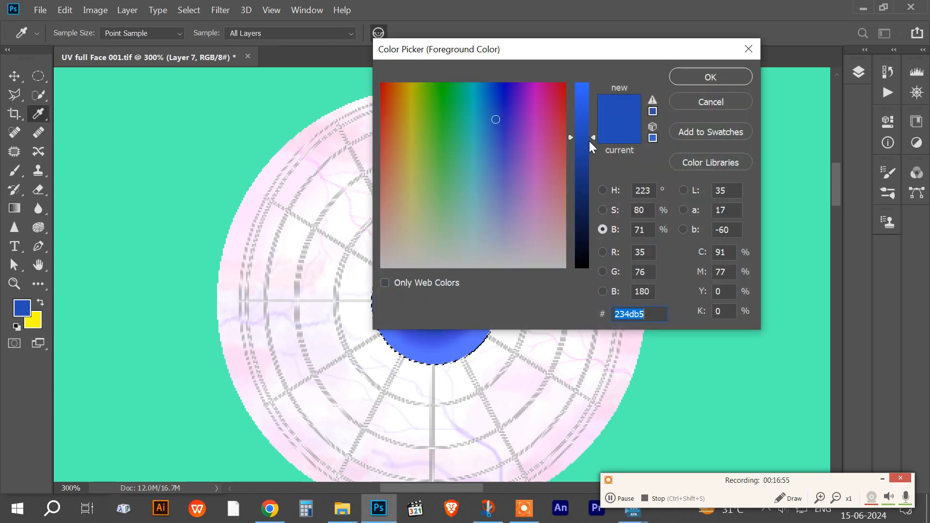
{"action": "left_click_drag", "start_coordinate": [589, 141], "coordinate": [589, 185]}
{"action": "left_click", "coordinate": [708, 82]}
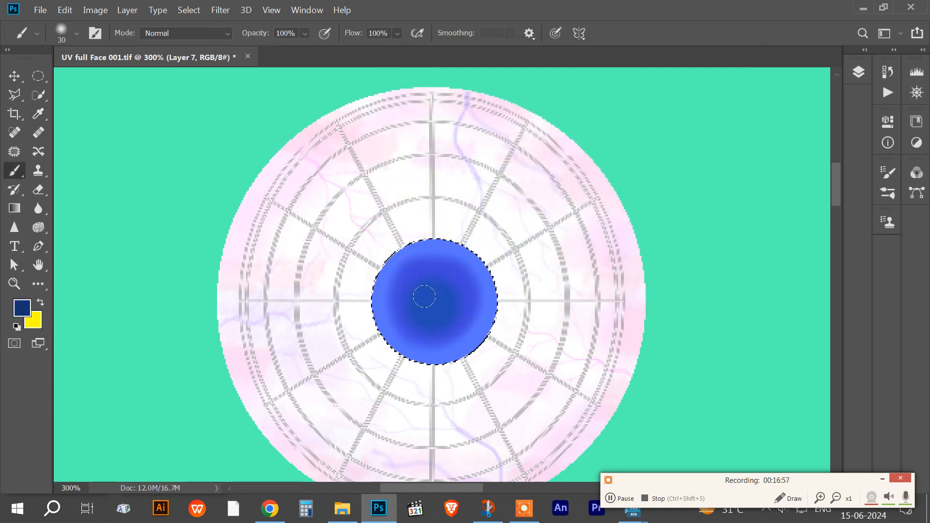
{"action": "left_click_drag", "start_coordinate": [425, 295], "coordinate": [435, 303]}
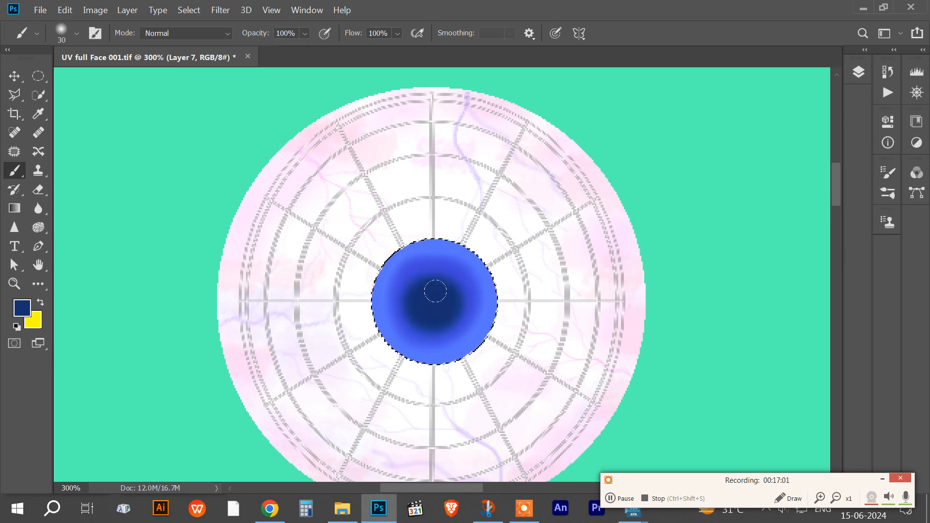
Add a new layer above Layer 5 and set the foreground colour to light blue 62a5ff
{"action": "left_click", "coordinate": [858, 72]}
{"action": "left_click", "coordinate": [805, 171]}
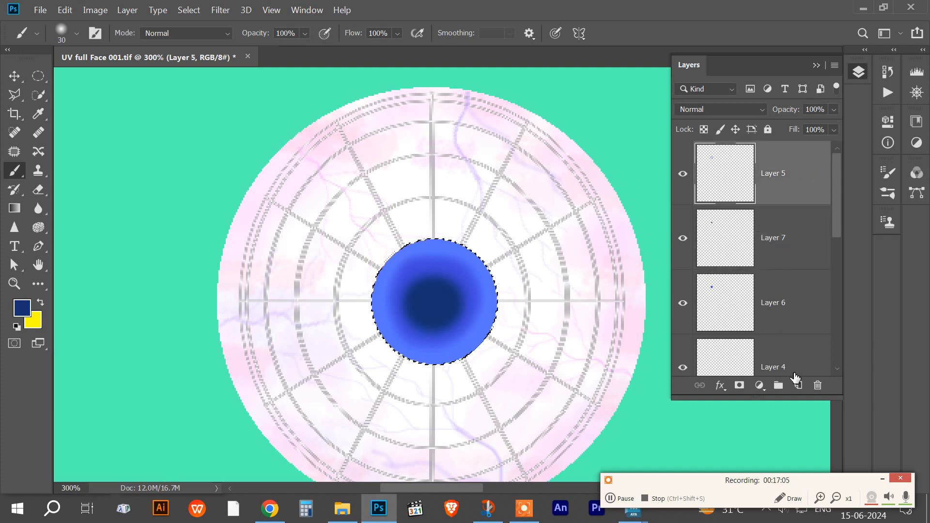
{"action": "left_click", "coordinate": [799, 386]}
{"action": "left_click", "coordinate": [22, 308]}
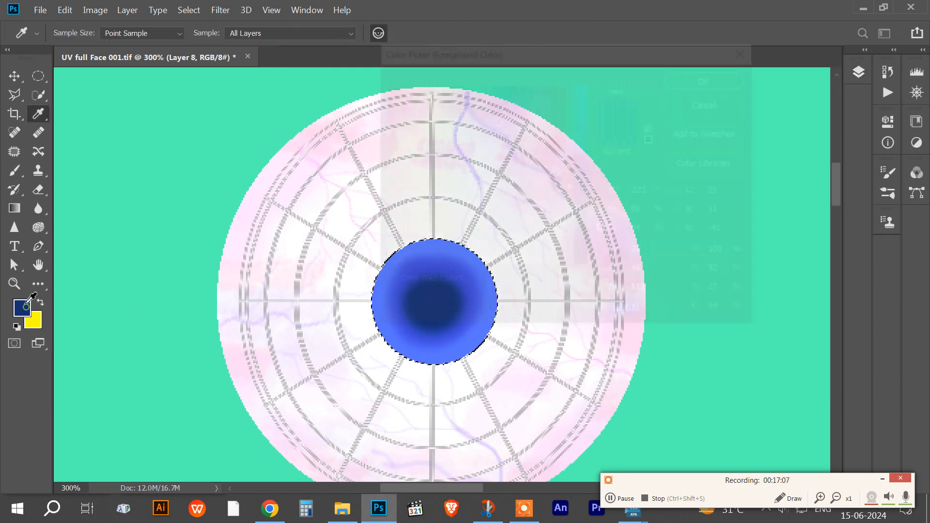
{"action": "left_click_drag", "start_coordinate": [591, 181], "coordinate": [588, 80]}
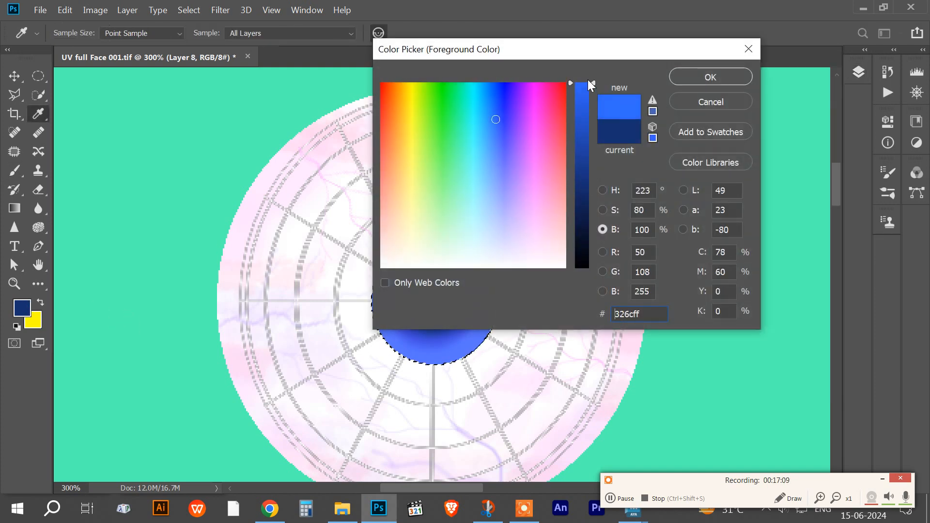
{"action": "left_click_drag", "start_coordinate": [492, 117], "coordinate": [489, 153]}
{"action": "key", "text": "b"}
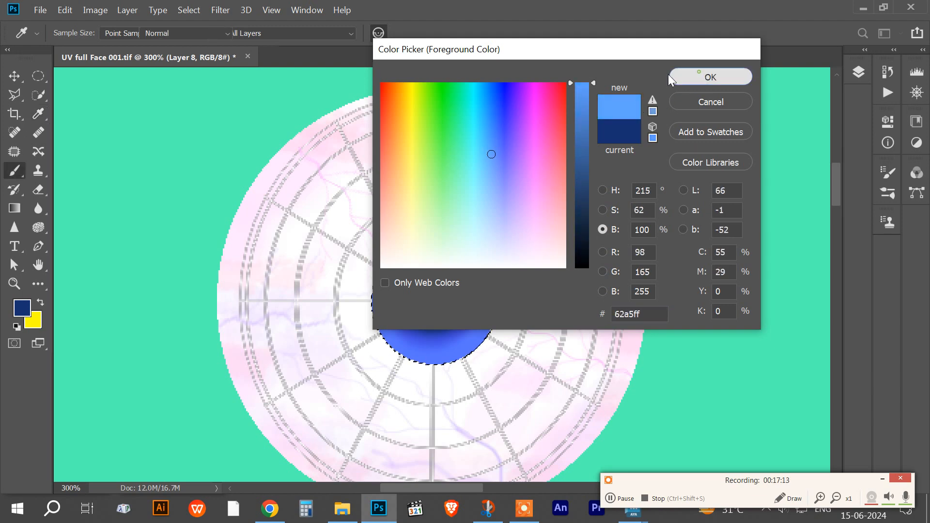
{"action": "left_click", "coordinate": [688, 77]}
Set the brush to 9% opacity and 3 px size, and paint fine radial strokes around the dark iris centre
{"action": "left_click", "coordinate": [304, 33]}
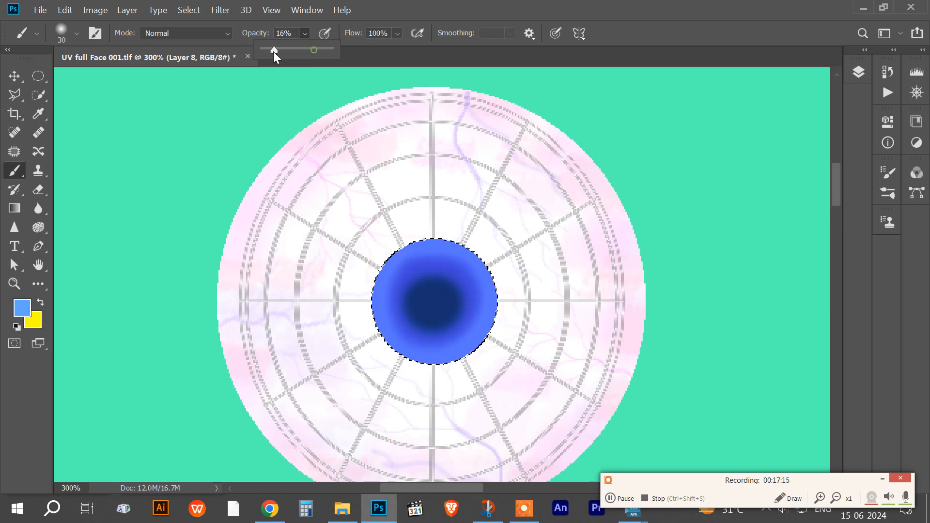
{"action": "left_click", "coordinate": [76, 33]}
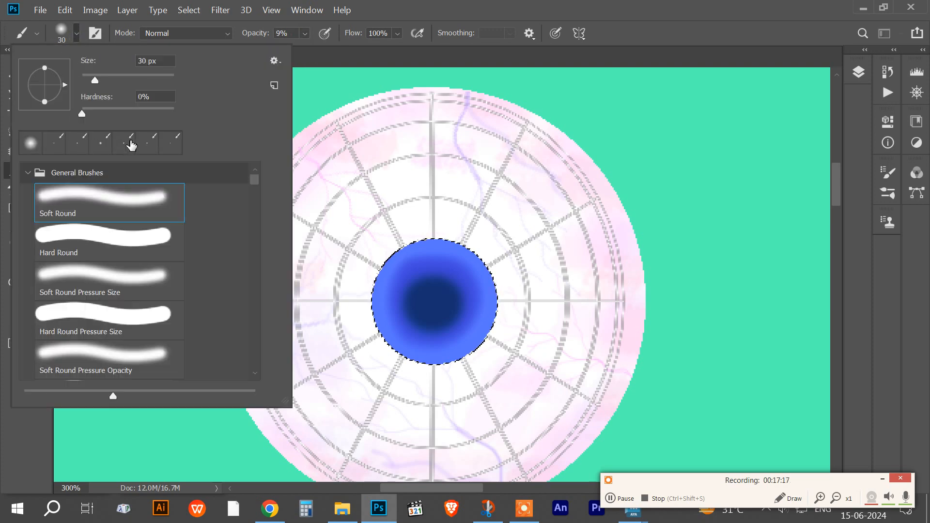
{"action": "left_click_drag", "start_coordinate": [95, 80], "coordinate": [83, 77]}
{"action": "left_click", "coordinate": [413, 13]}
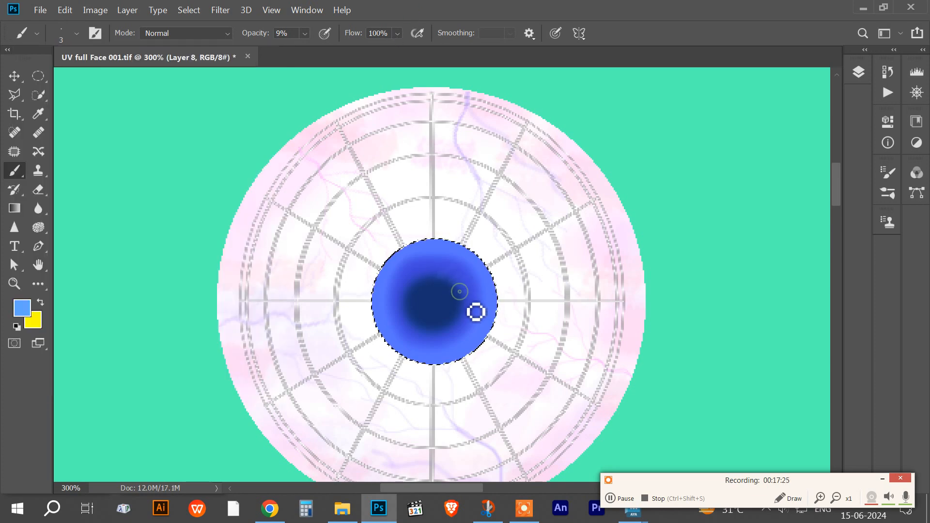
{"action": "left_click_drag", "start_coordinate": [476, 312], "coordinate": [477, 316]}
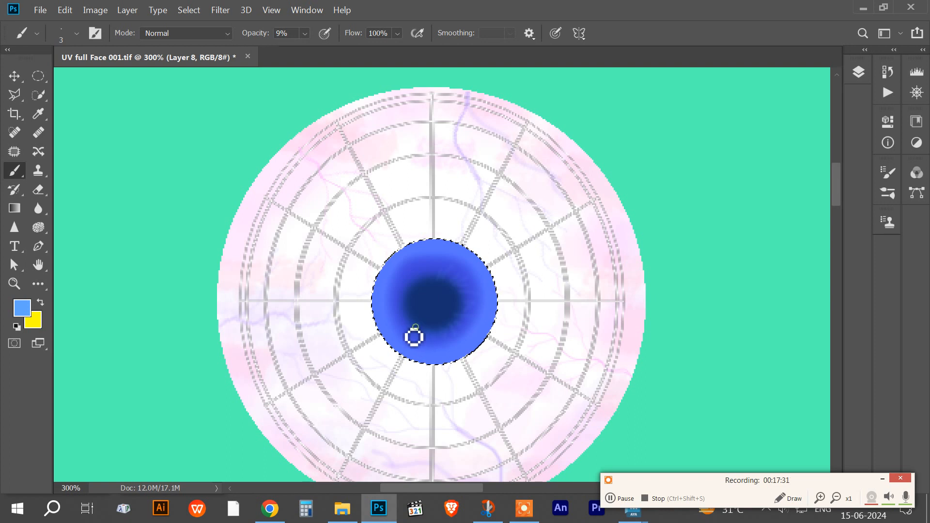
{"action": "mouse_move", "coordinate": [405, 320]}
{"action": "left_mouse_down"}
{"action": "mouse_move", "coordinate": [413, 292]}
{"action": "mouse_move", "coordinate": [442, 273]}
{"action": "mouse_move", "coordinate": [423, 290]}
{"action": "left_mouse_up"}
{"action": "left_click_drag", "start_coordinate": [417, 278], "coordinate": [444, 284]}
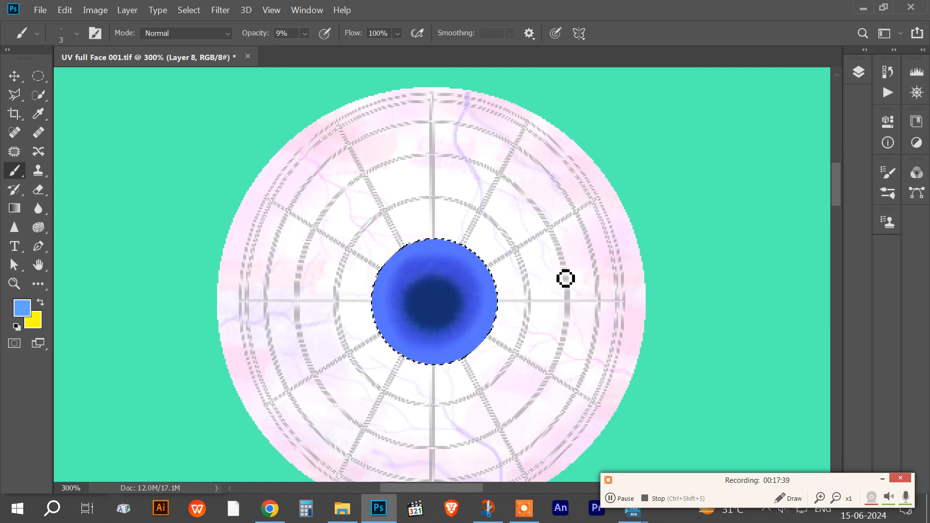
Add a new layer above Layer 8 and set the foreground colour to white
{"action": "left_click", "coordinate": [858, 72]}
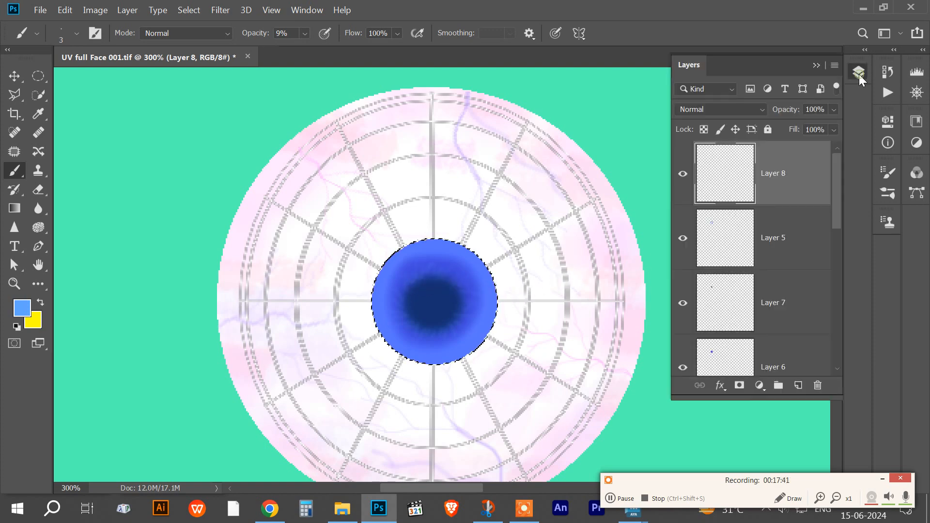
{"action": "left_click", "coordinate": [797, 385]}
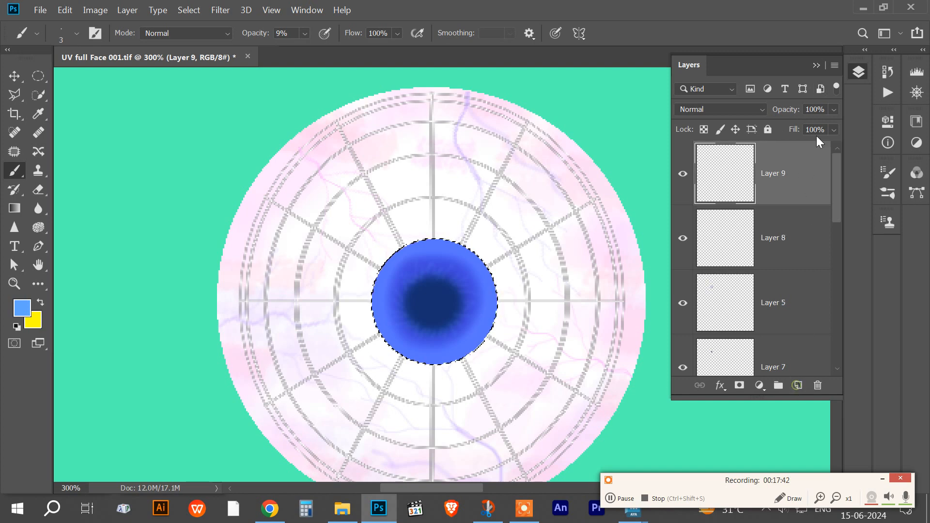
{"action": "left_click", "coordinate": [816, 65]}
{"action": "left_click", "coordinate": [23, 307]}
{"action": "left_click_drag", "start_coordinate": [391, 259], "coordinate": [380, 268]}
{"action": "left_click", "coordinate": [694, 77]}
Replace the iris selection with a small circular one at the upper right of the dark centre and fill it with white
{"action": "left_click", "coordinate": [38, 76]}
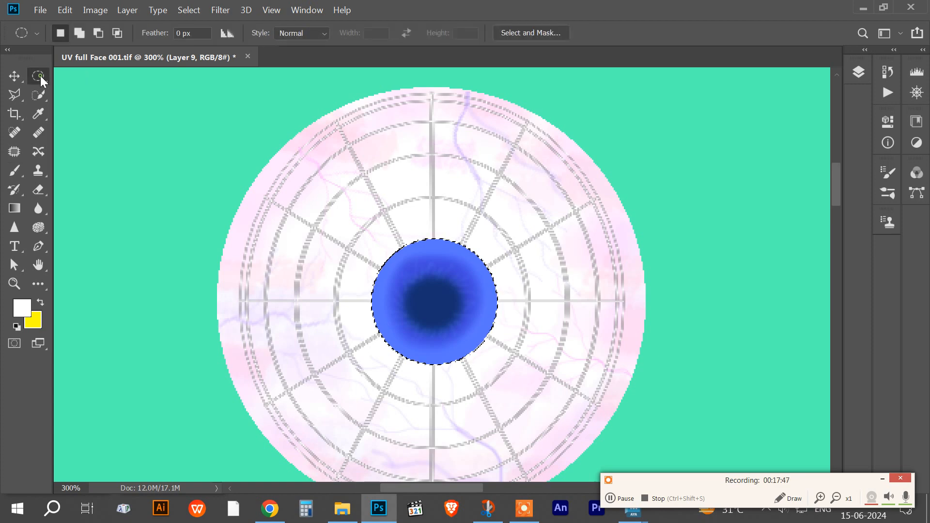
{"action": "left_click", "coordinate": [441, 263]}
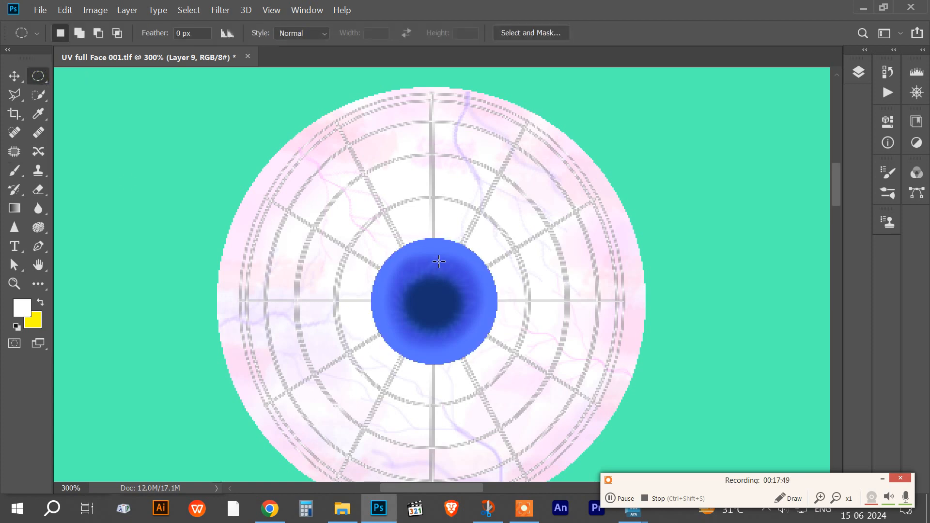
{"action": "mouse_move", "coordinate": [436, 257]}
{"action": "left_mouse_down"}
{"action": "mouse_move", "coordinate": [455, 273]}
{"action": "mouse_move", "coordinate": [448, 286]}
{"action": "left_mouse_up"}
{"action": "left_click", "coordinate": [859, 72]}
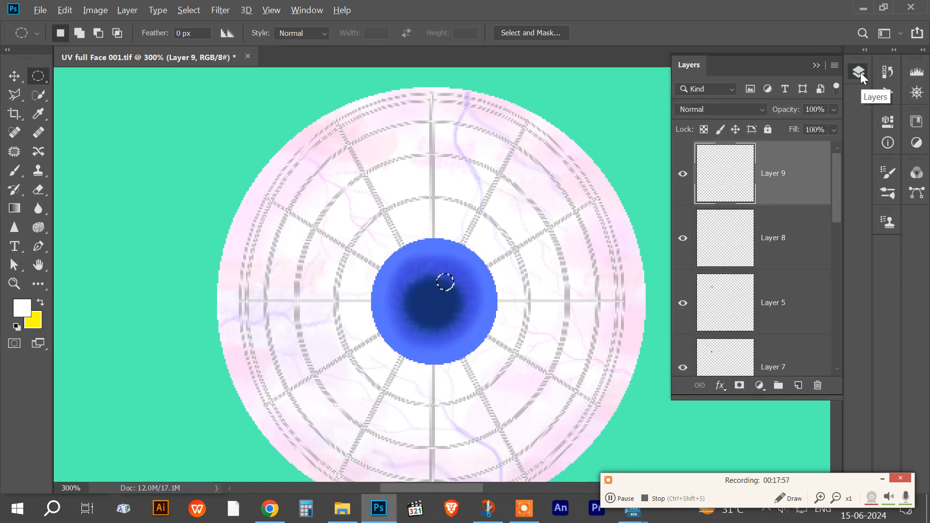
{"action": "key", "text": "alt+BackSpace"}
Add a new layer beneath Layer 9, fill a circular pupil selection at the iris centre with dark navy 0c1a3d, and deselect
{"action": "left_click", "coordinate": [796, 385]}
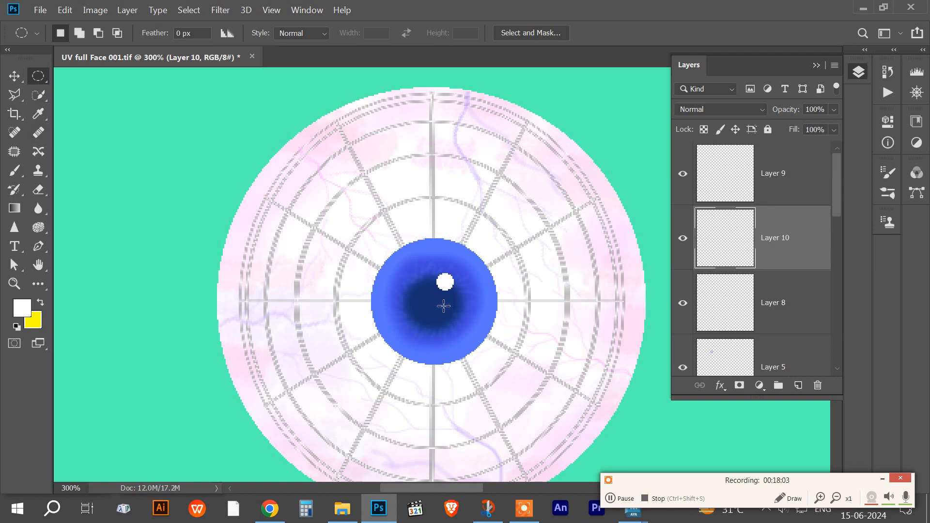
{"action": "mouse_move", "coordinate": [419, 296]}
{"action": "left_mouse_down"}
{"action": "mouse_move", "coordinate": [451, 321]}
{"action": "mouse_move", "coordinate": [429, 312]}
{"action": "left_mouse_up"}
{"action": "left_click", "coordinate": [21, 307]}
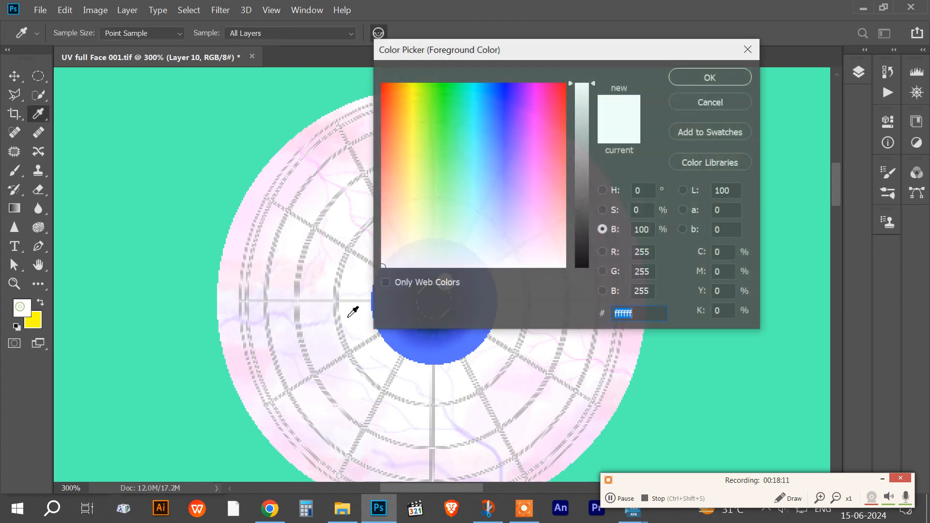
{"action": "left_click_drag", "start_coordinate": [424, 51], "coordinate": [557, 66]}
{"action": "left_click", "coordinate": [433, 298]}
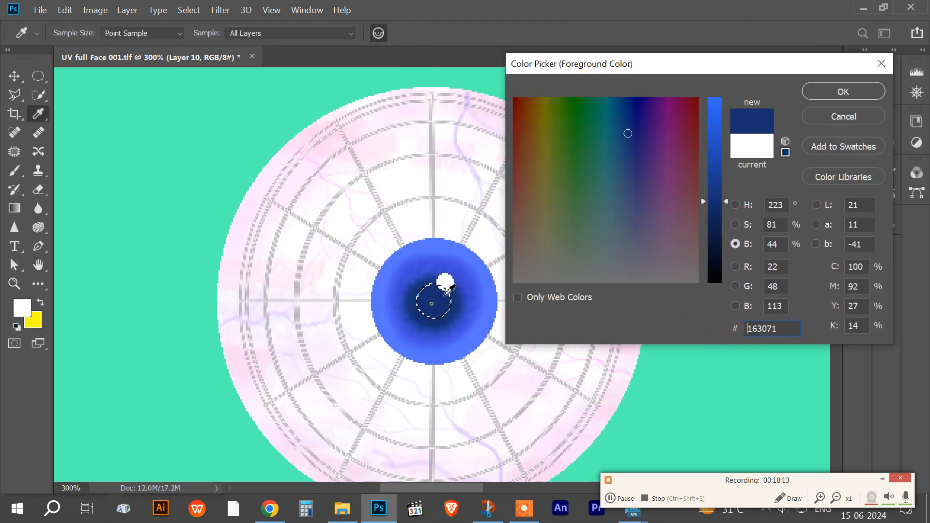
{"action": "left_click_drag", "start_coordinate": [725, 201], "coordinate": [724, 237]}
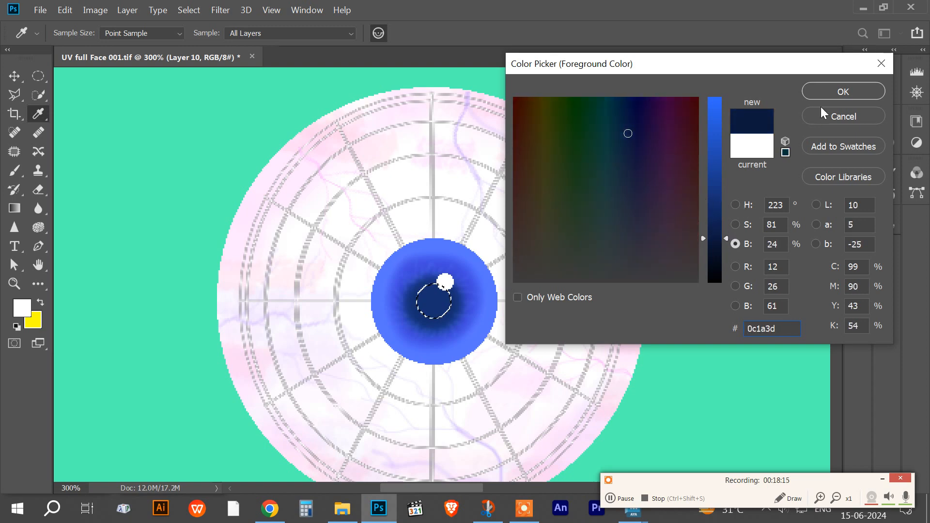
{"action": "left_click", "coordinate": [825, 93]}
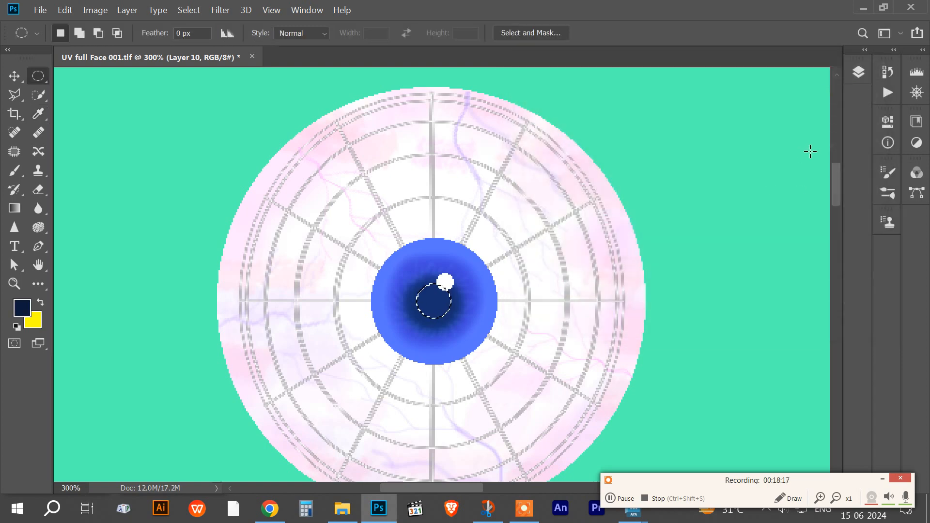
{"action": "key", "text": "alt+BackSpace"}
{"action": "key", "text": "ctrl+d"}
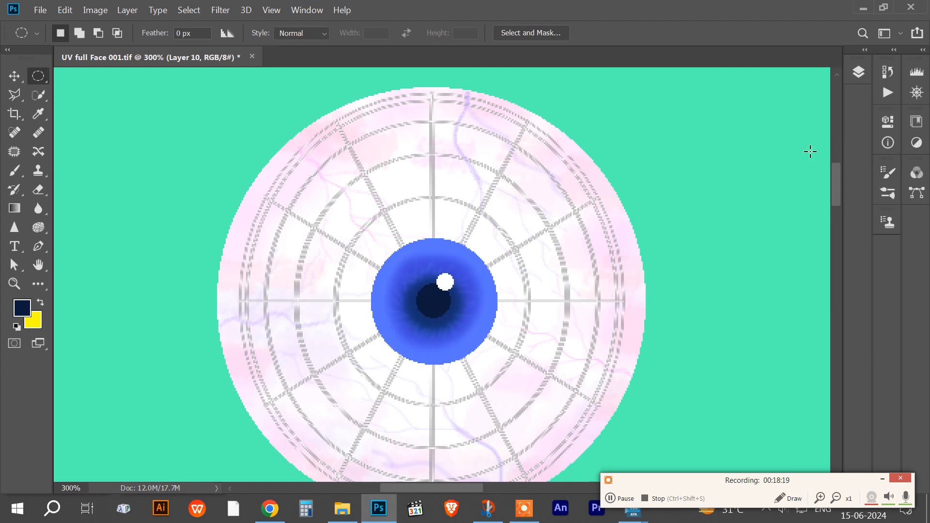
Hide the UV layer so the wireframe grid no longer covers the painted eyeball
{"action": "left_click", "coordinate": [858, 70]}
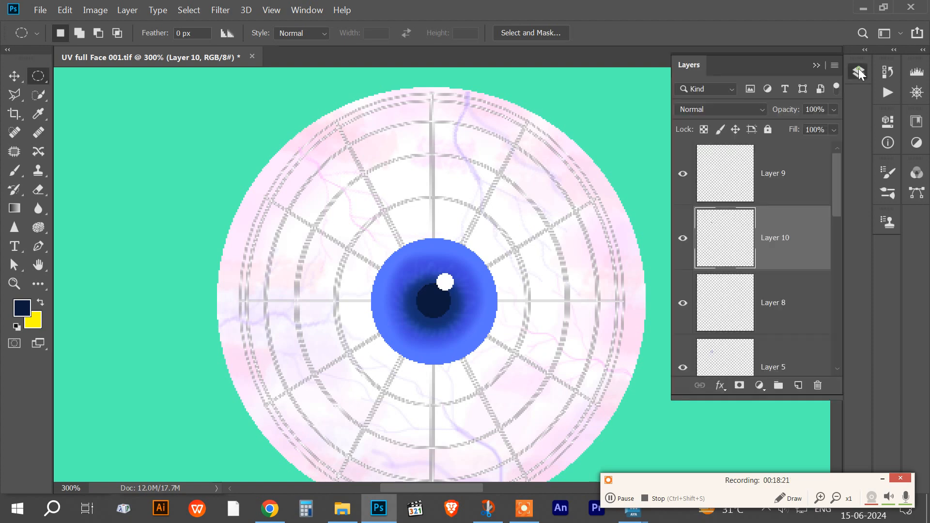
{"action": "scroll", "coordinate": [770, 304], "scroll_direction": "down", "scroll_amount": 2}
{"action": "scroll", "coordinate": [770, 304], "scroll_direction": "down", "scroll_amount": 4}
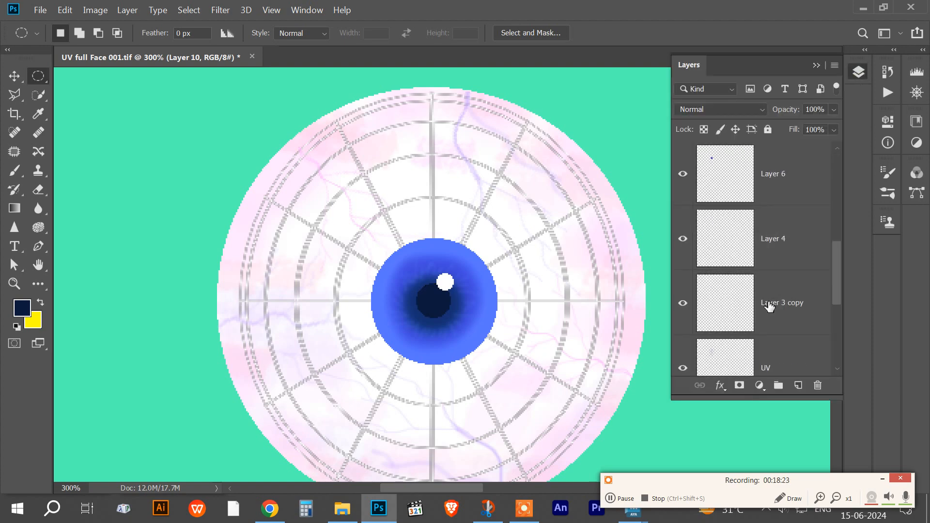
{"action": "left_click", "coordinate": [682, 302]}
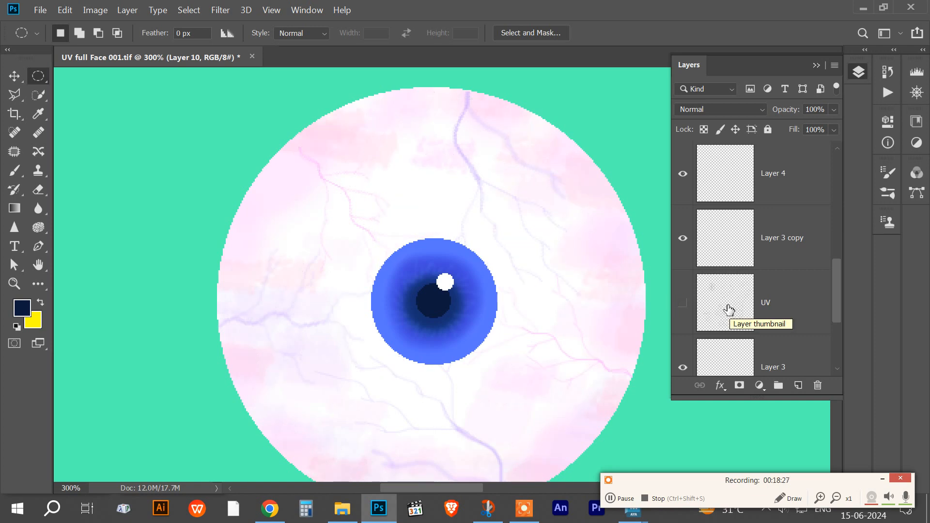
{"action": "scroll", "coordinate": [728, 309], "scroll_direction": "down", "scroll_amount": 1}
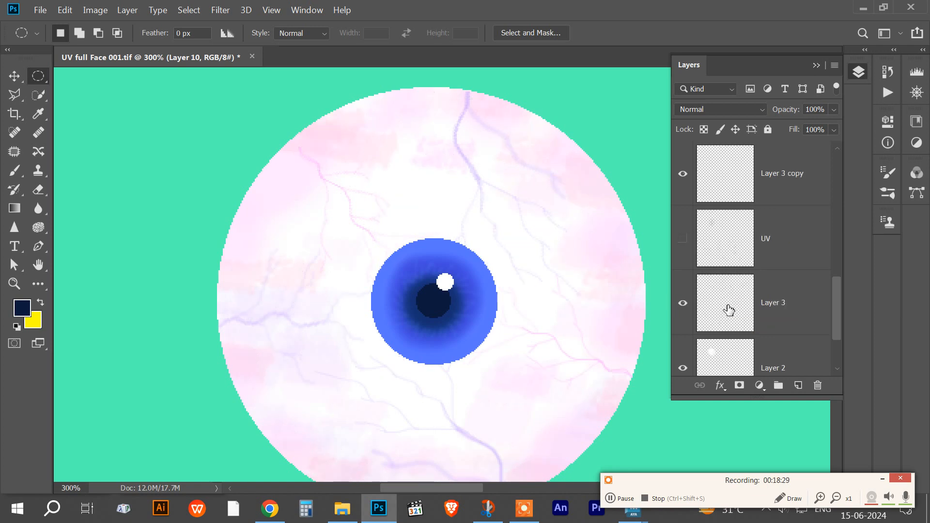